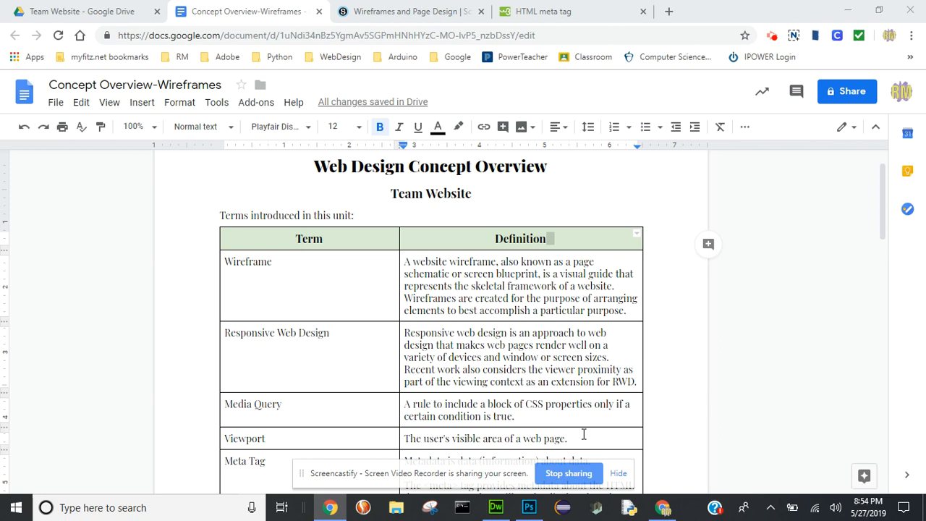
# - Review the homepage wireframe in Photoshop, the roster wireframe image in Google Drive and the terms in the Concept Overview-Wireframes document
pyautogui.click(529, 508)
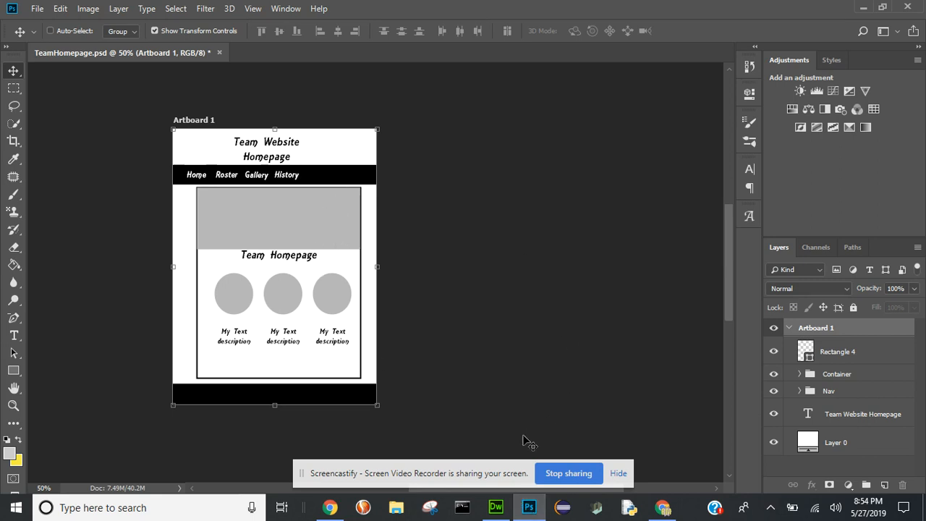
pyautogui.click(662, 508)
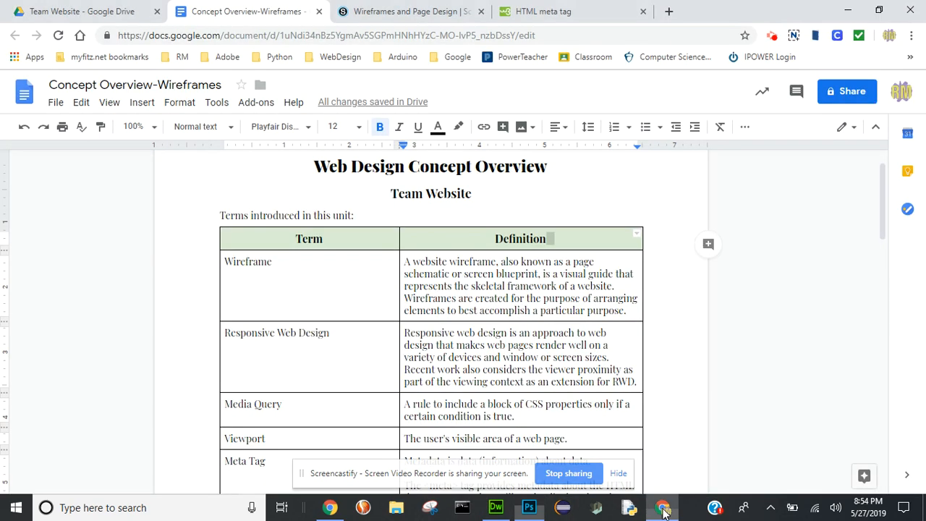
pyautogui.click(88, 15)
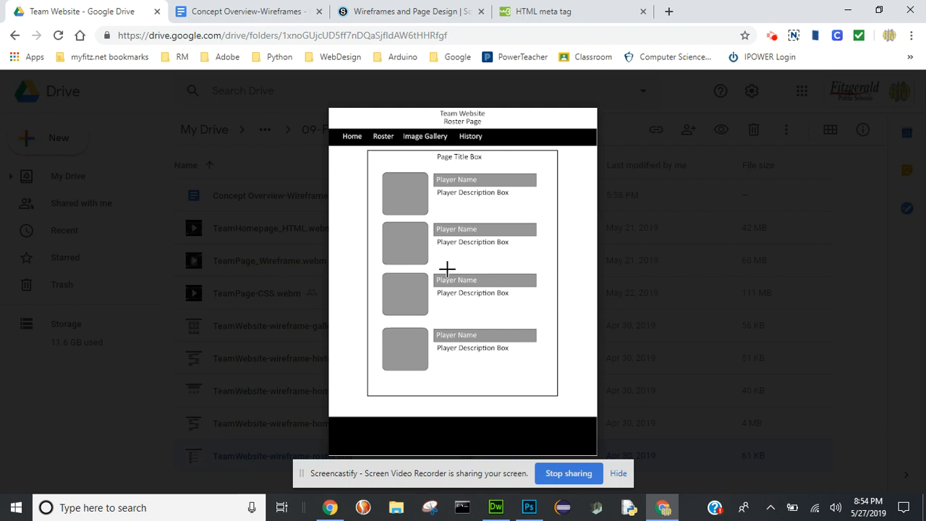
pyautogui.click(253, 15)
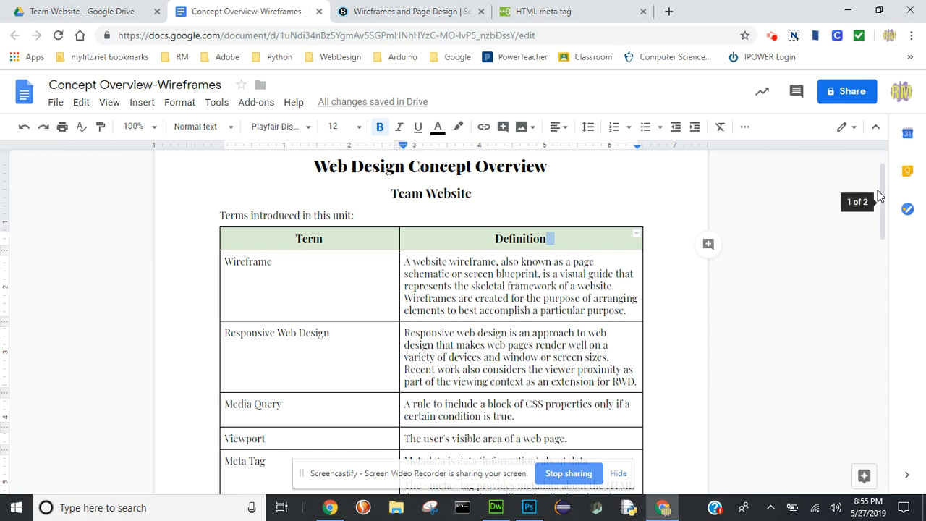
pyautogui.moveTo(881, 191); pyautogui.dragTo(893, 216)
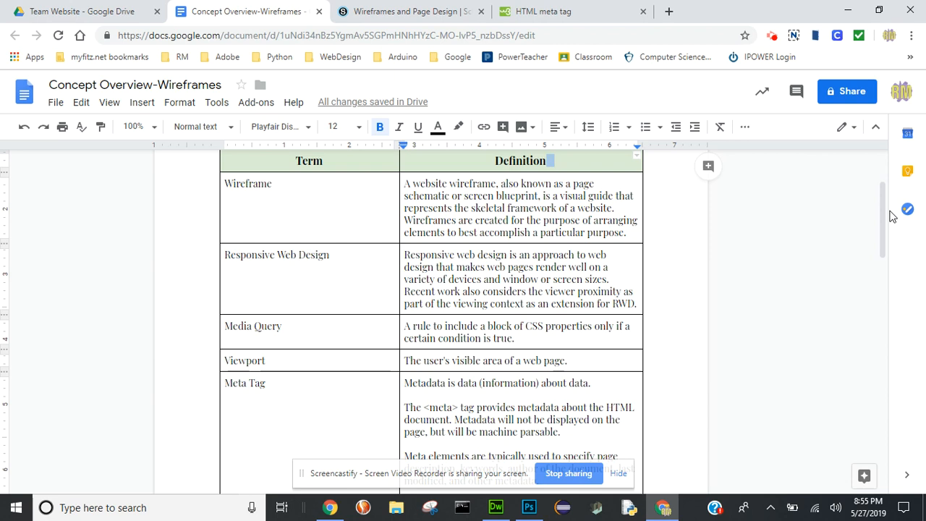
# - Switch to Photoshop and save TeamHomepage.psd
pyautogui.click(531, 517)
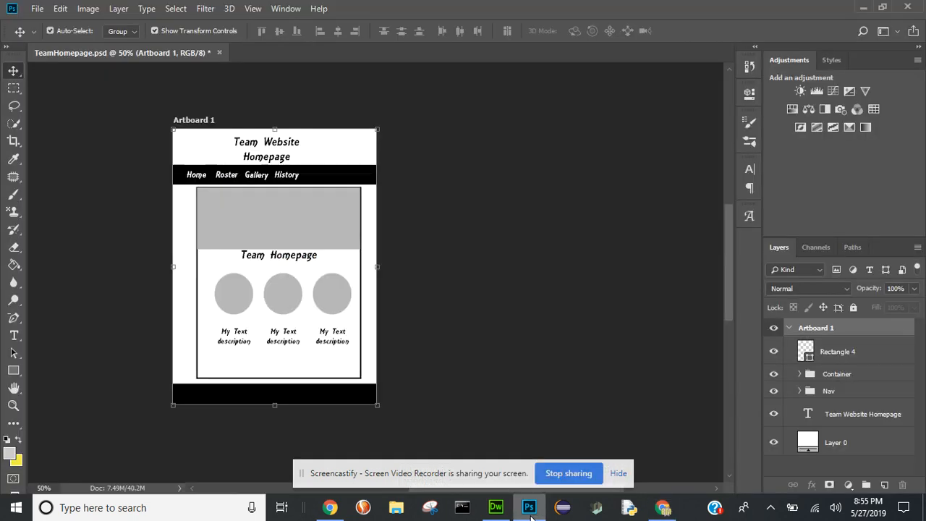
pyautogui.hotkey('ctrl', 's')
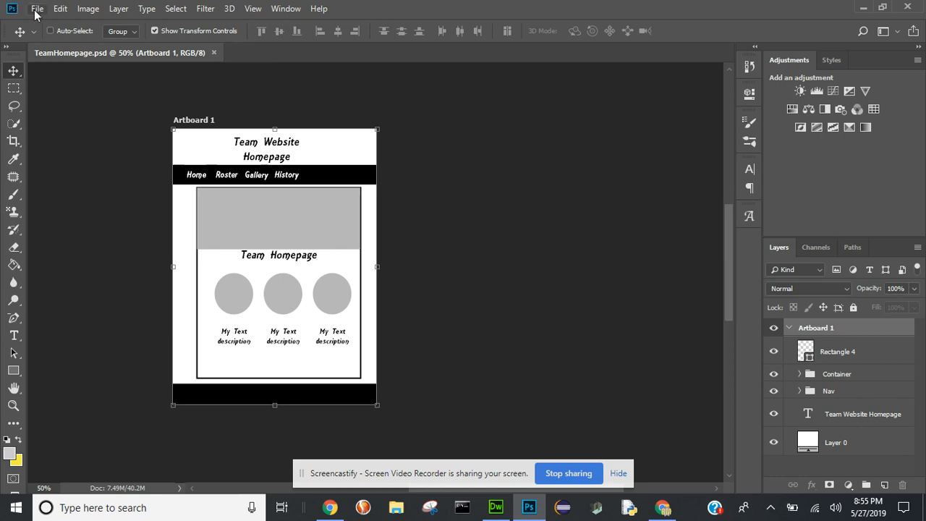
pyautogui.click(36, 10)
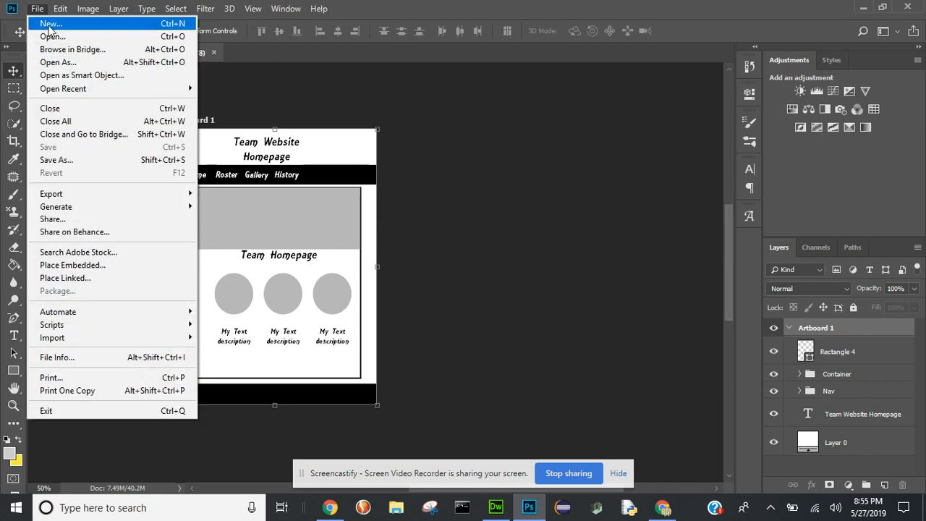
pyautogui.press('Escape')
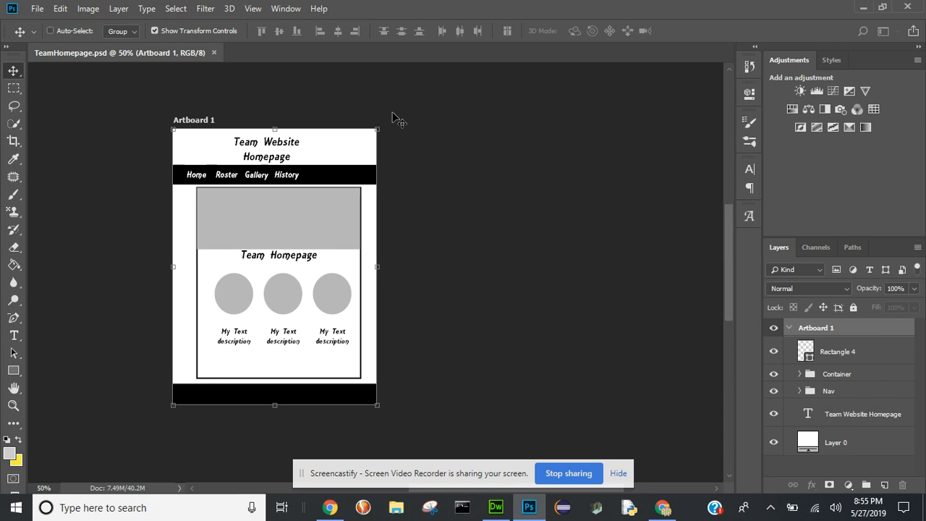
# - Start a new Web document with a width of 1600 pixels and a height of 1200 pixels
pyautogui.hotkey('ctrl', 'n')
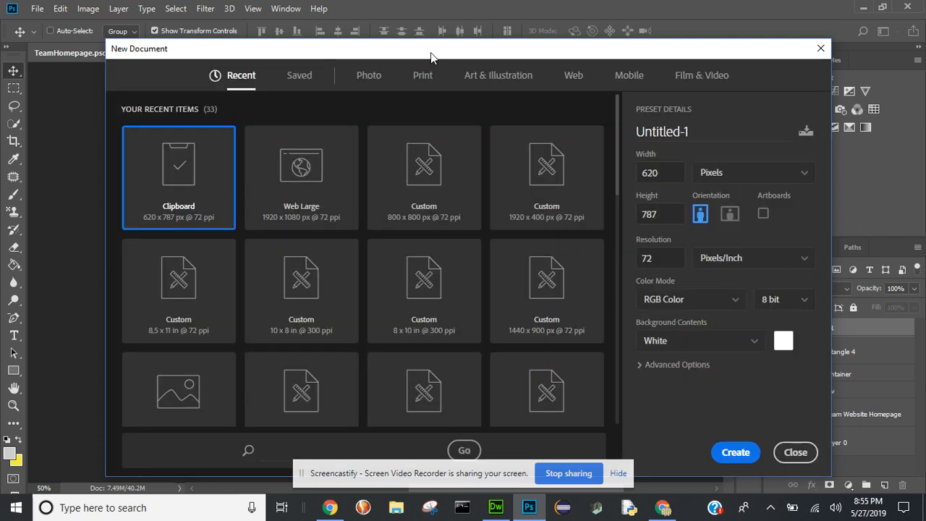
pyautogui.click(574, 77)
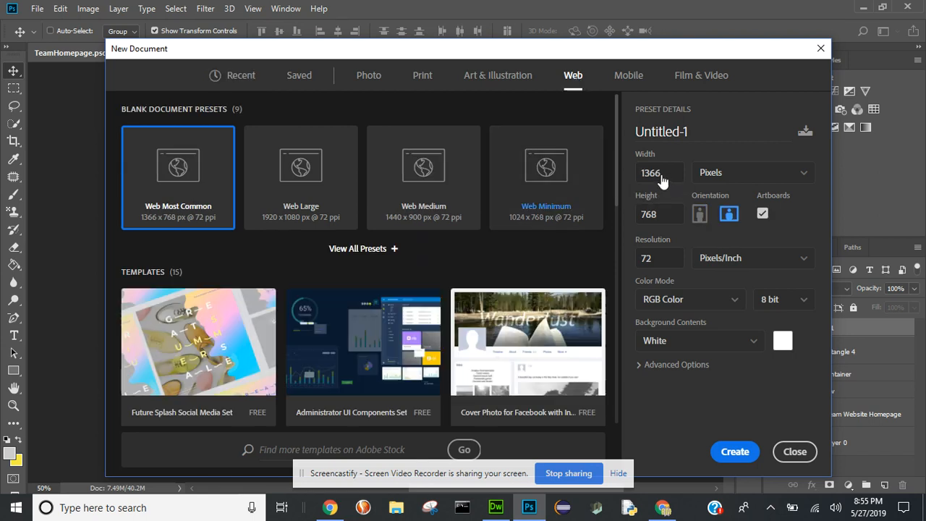
pyautogui.doubleClick(662, 174)
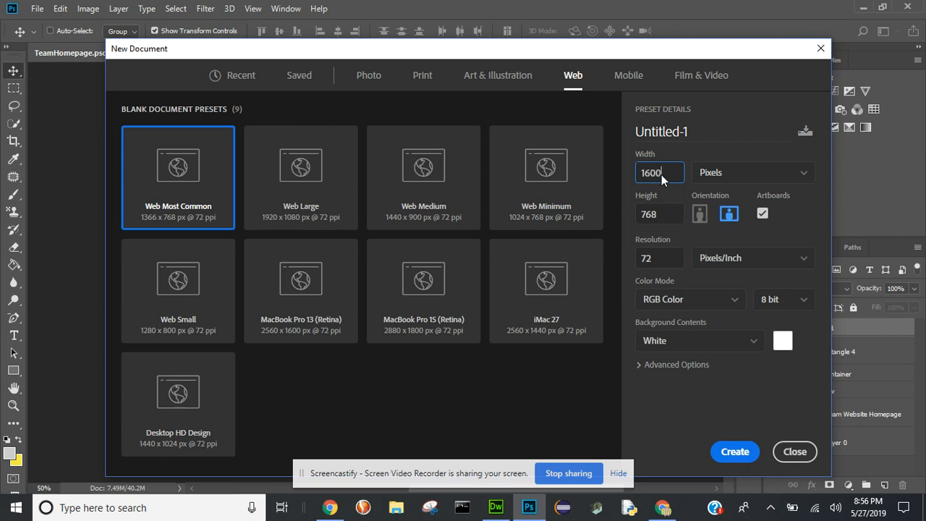
pyautogui.doubleClick(659, 215)
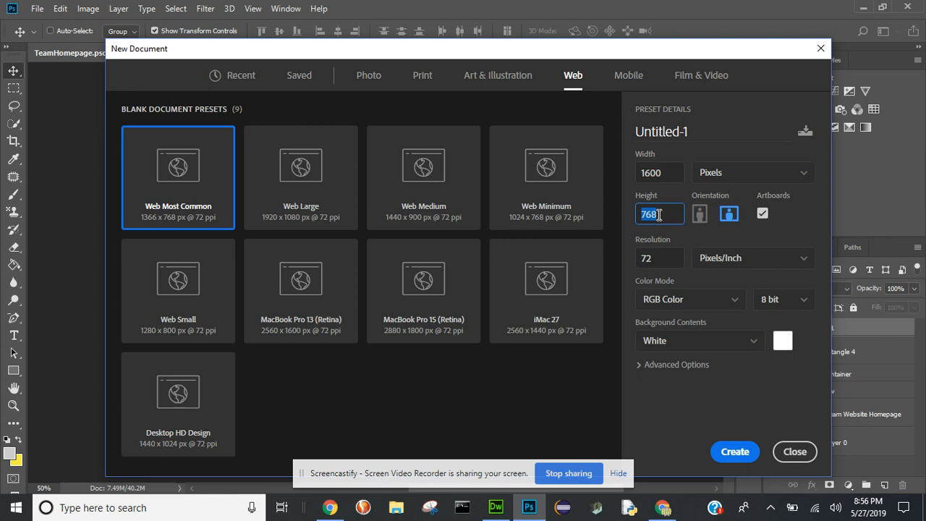
pyautogui.write('900')
pyautogui.press('BackSpace')
pyautogui.press('BackSpace')
pyautogui.press('BackSpace')
pyautogui.write('1200')
# - Keep artboards enabled, name the new document Team-RosterPage and create it
pyautogui.click(763, 214)
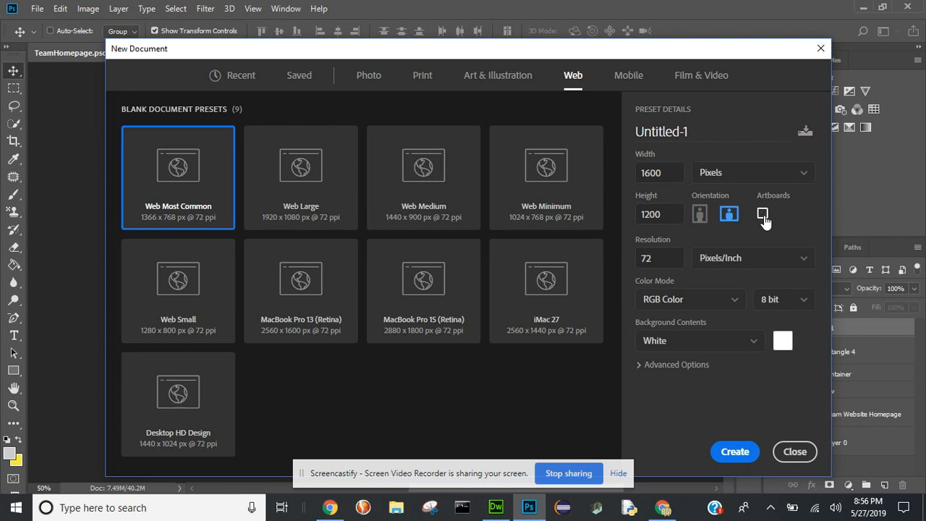
pyautogui.click(763, 214)
pyautogui.click(763, 214)
pyautogui.doubleClick(686, 132)
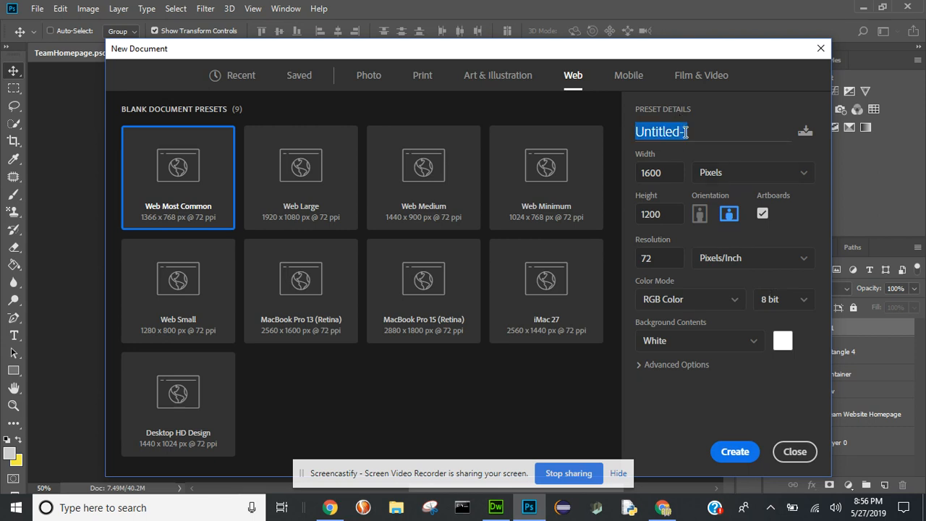
pyautogui.write('Team')
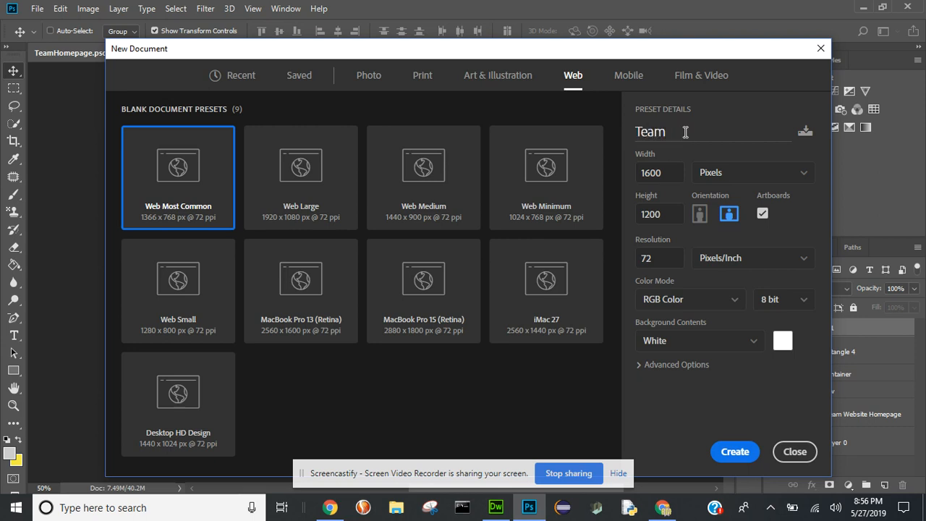
pyautogui.write('-RosterPage')
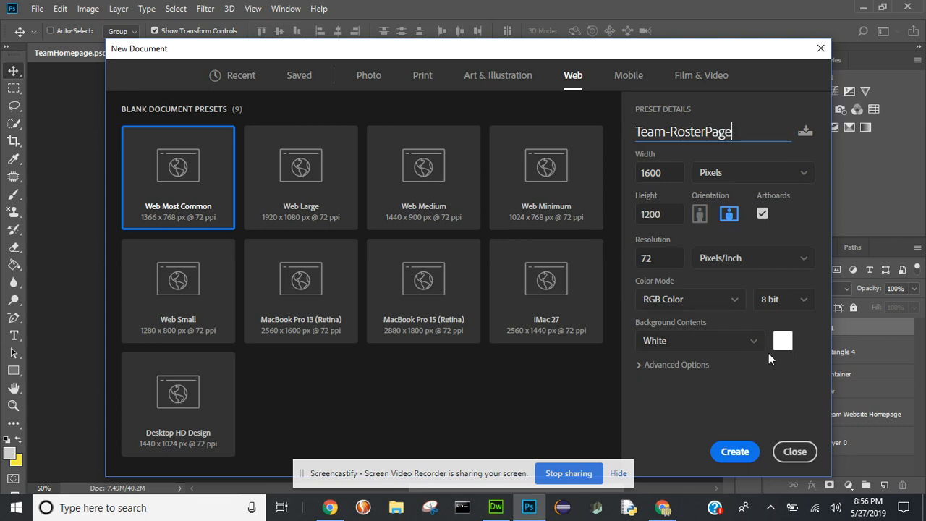
pyautogui.click(737, 450)
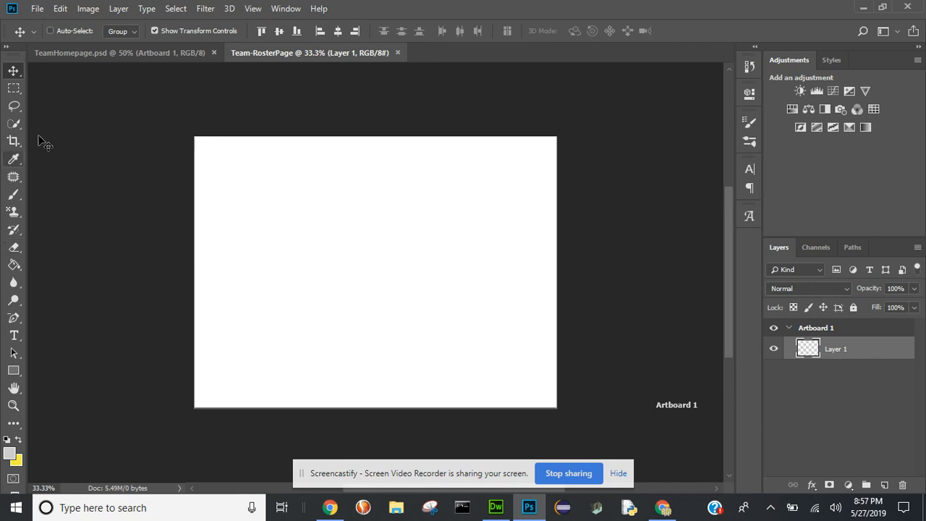
# - Add a second artboard beside Artboard 1 using the Artboard tool
pyautogui.rightClick(13, 72)
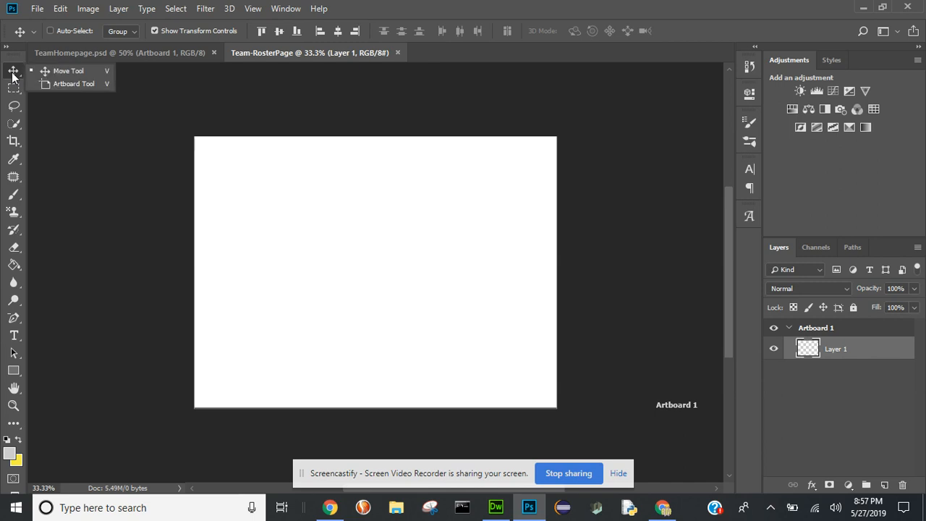
pyautogui.click(61, 86)
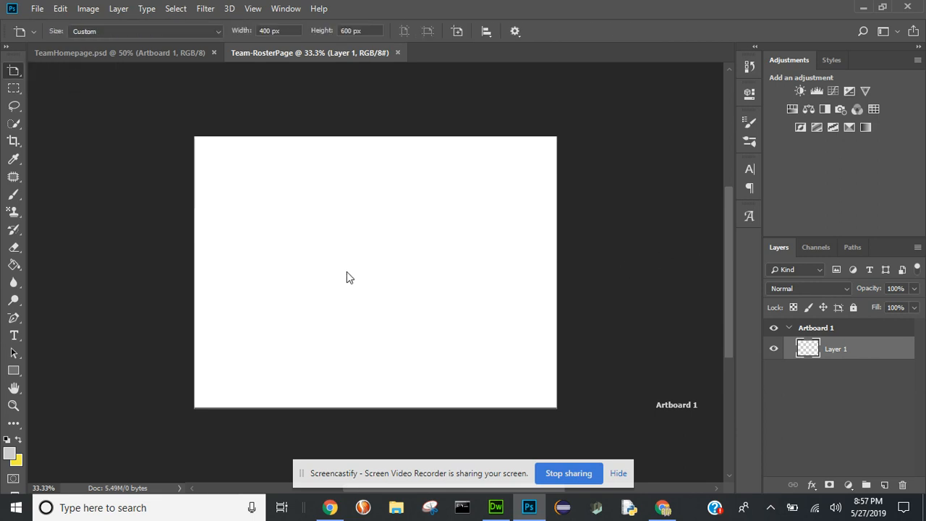
pyautogui.click(832, 329)
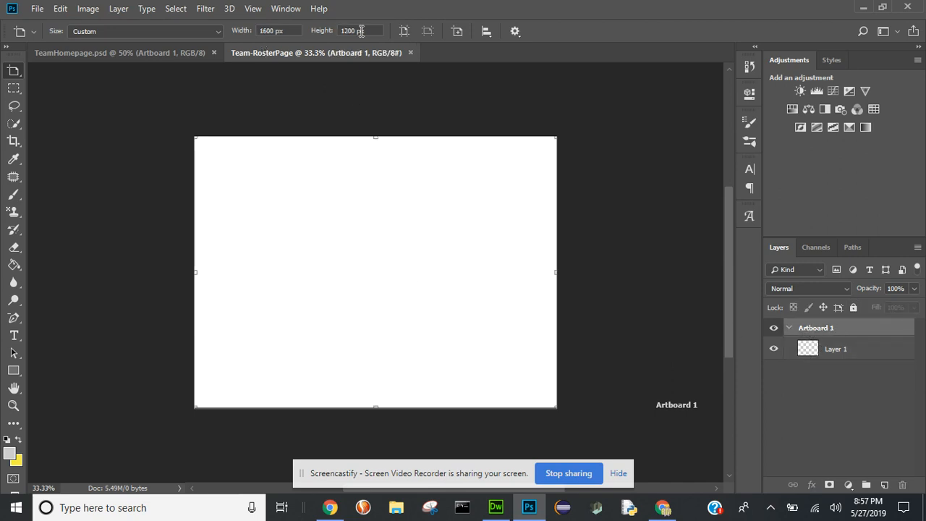
pyautogui.click(458, 32)
pyautogui.click(590, 207)
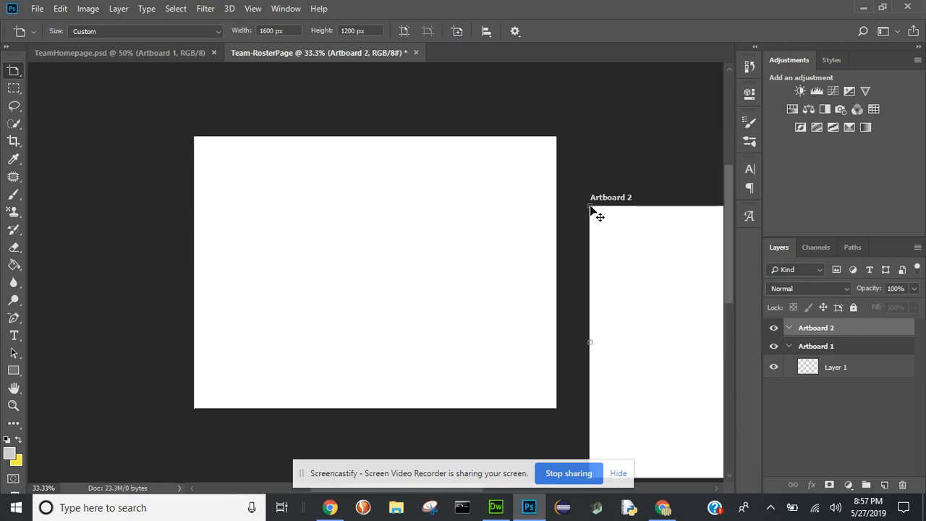
# - Move Artboard 2 up so it lines up with the top and bottom edges of Artboard 1
pyautogui.press('v')
pyautogui.moveTo(626, 233); pyautogui.dragTo(620, 200)
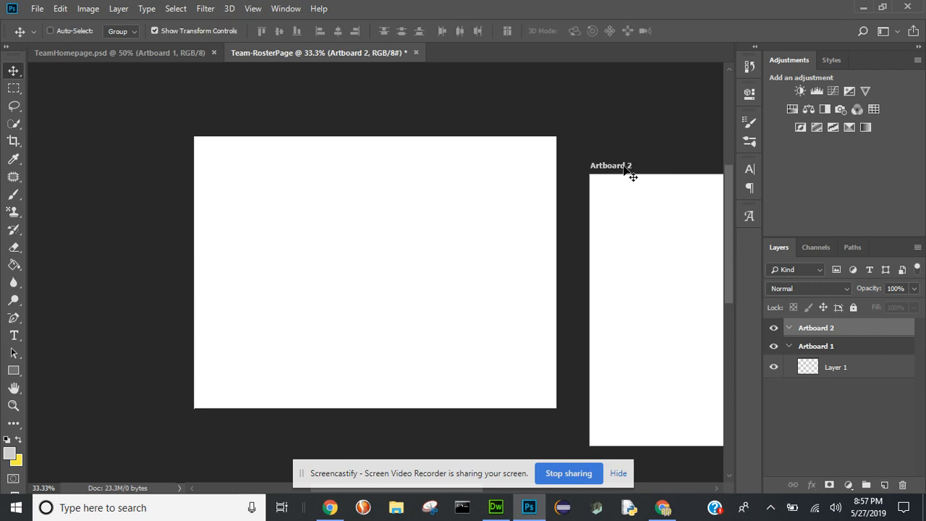
pyautogui.moveTo(625, 168); pyautogui.dragTo(623, 136)
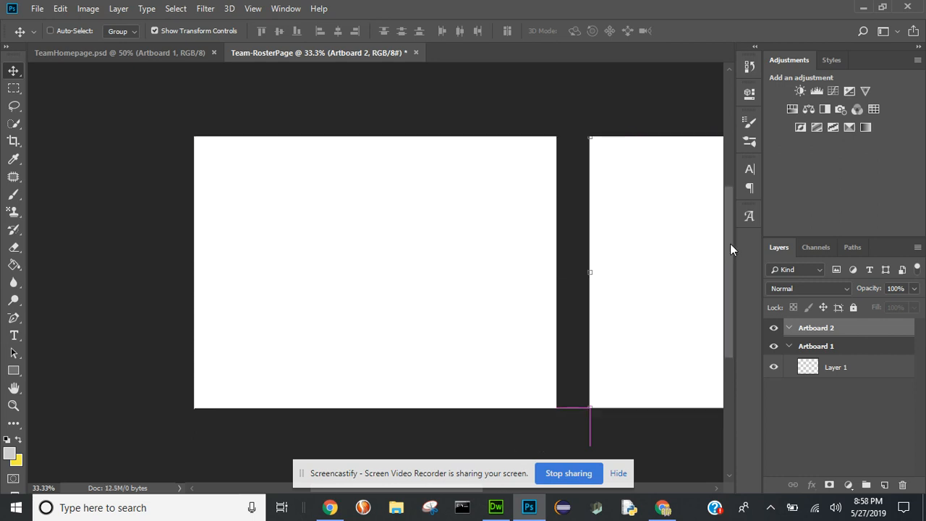
pyautogui.scroll(2, 730, 243)
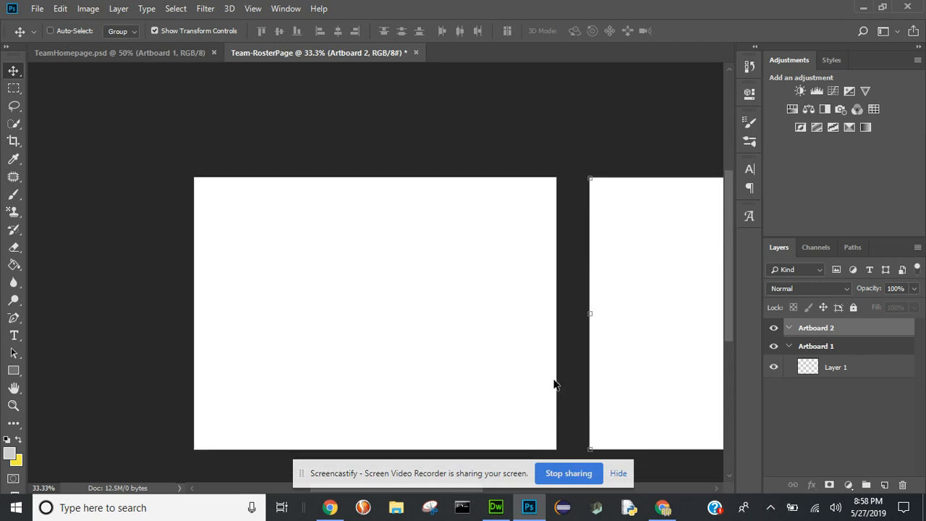
# - Hide the screen-sharing notice and set Artboard 2's width to 600 px with the Artboard tool
pyautogui.click(329, 500)
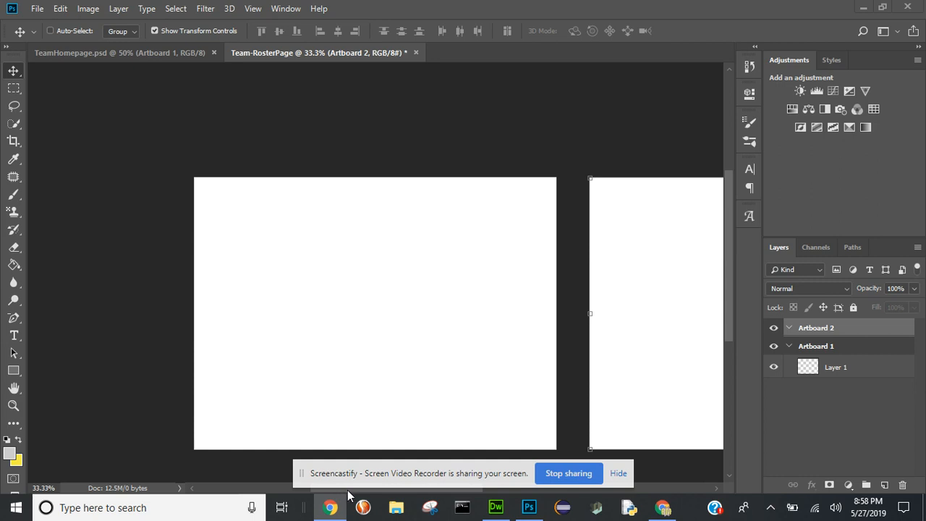
pyautogui.click(614, 476)
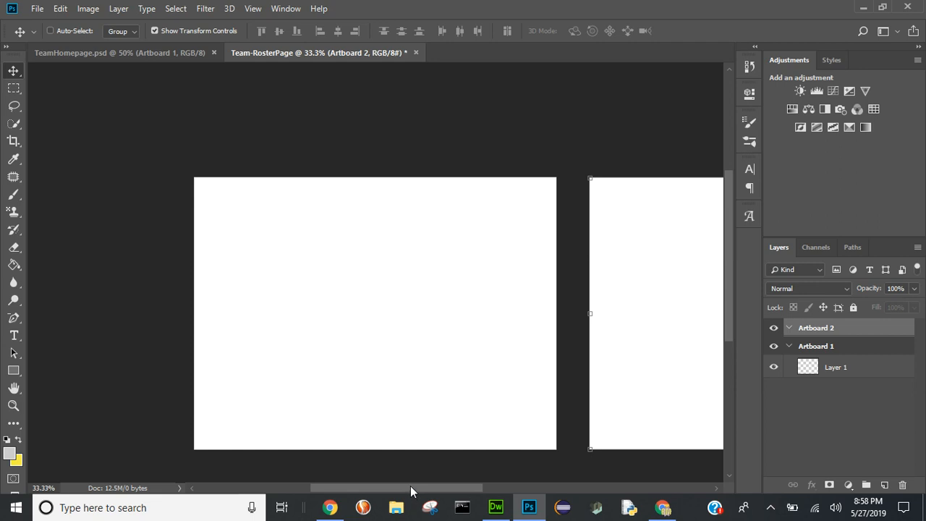
pyautogui.moveTo(411, 488); pyautogui.dragTo(441, 487)
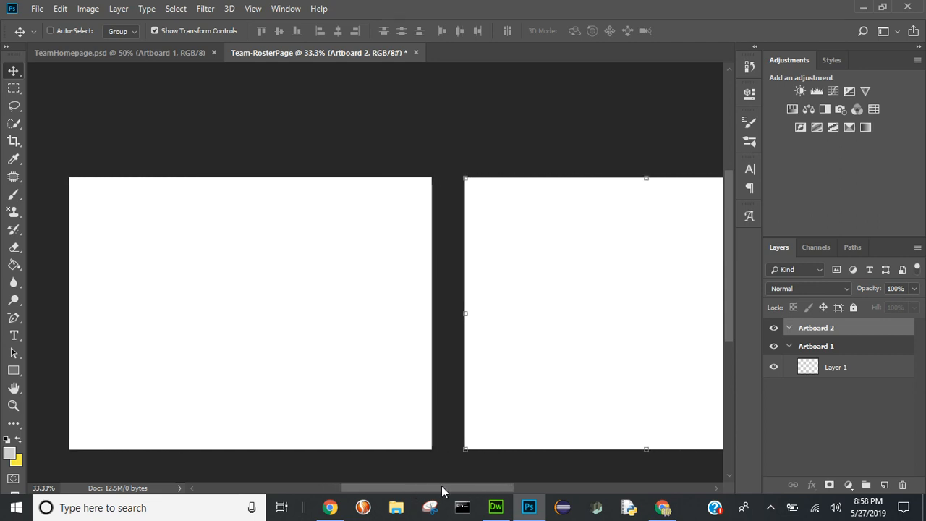
pyautogui.rightClick(12, 72)
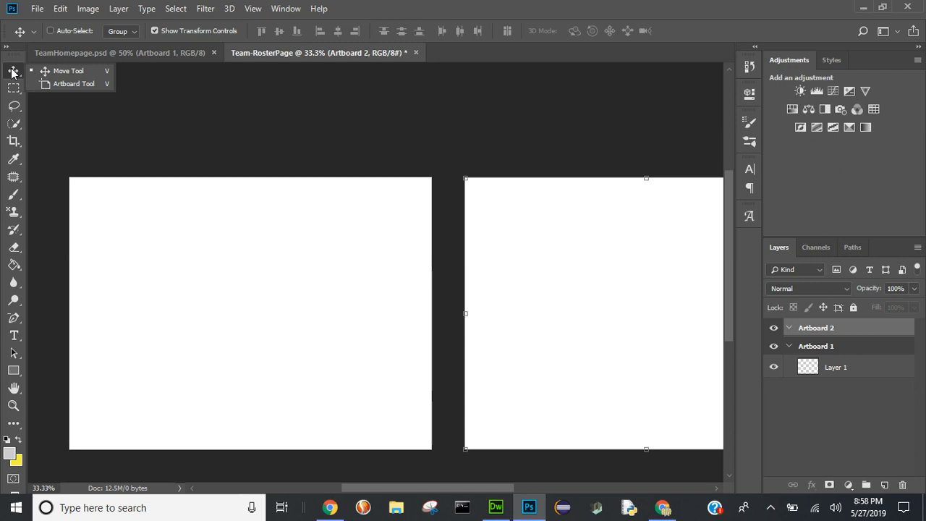
pyautogui.click(50, 86)
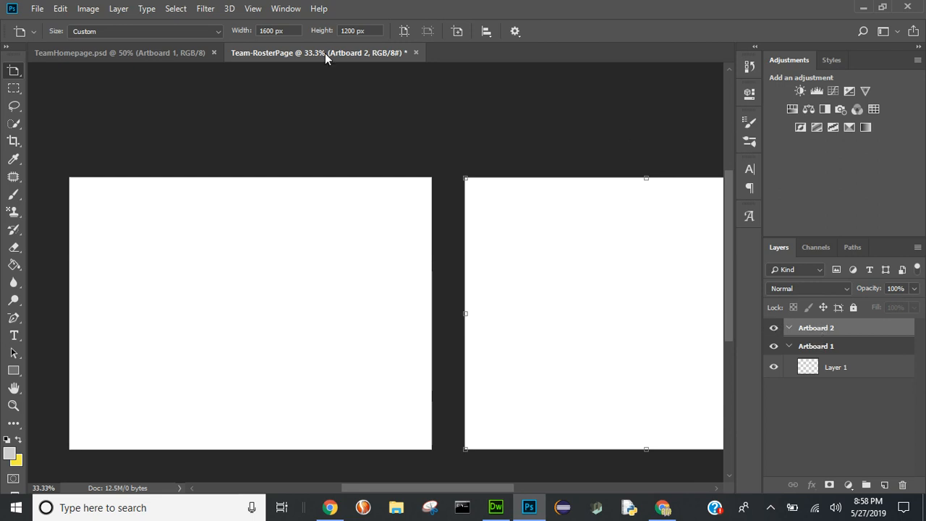
pyautogui.doubleClick(275, 31)
pyautogui.write('600')
pyautogui.press('Return')
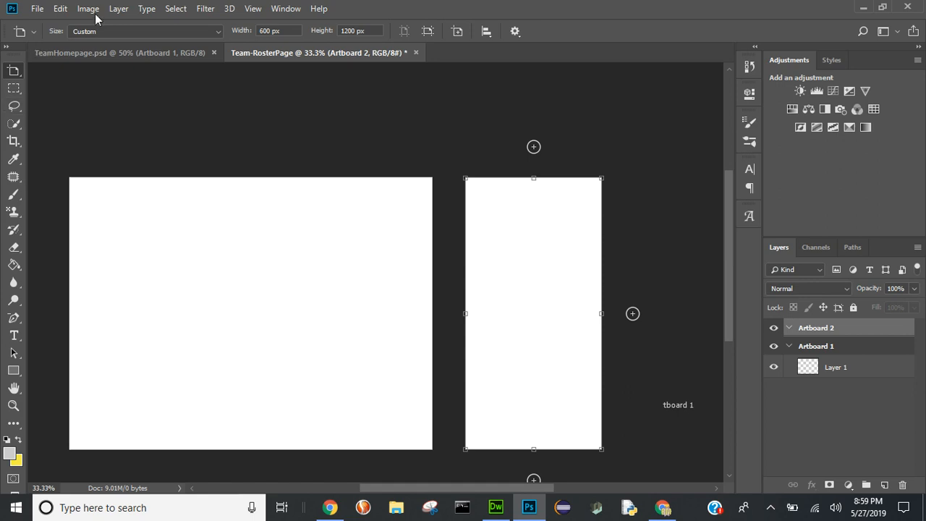
# - Copy the Rectangle 4, Container, Nav and Team Website Homepage layers from the TeamHomepage.psd document, using the Move tool
pyautogui.click(102, 53)
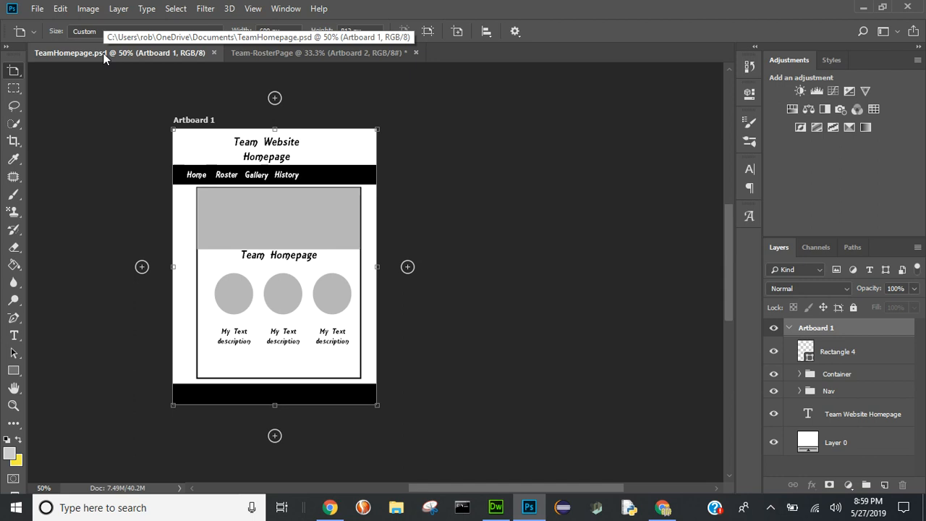
pyautogui.click(14, 73)
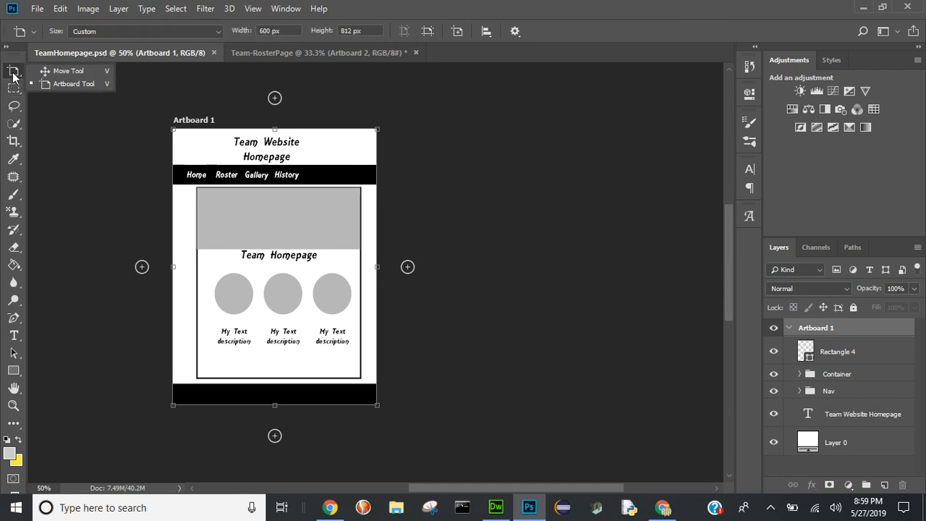
pyautogui.click(46, 73)
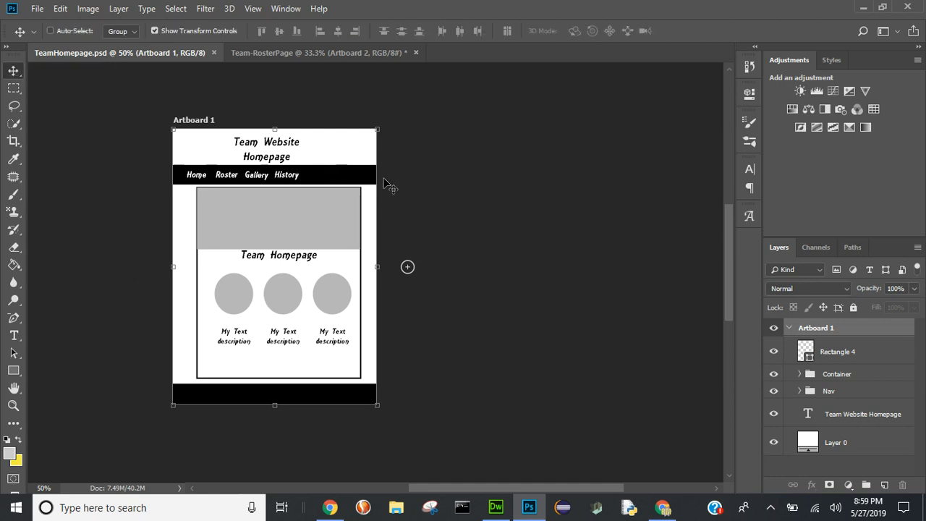
pyautogui.click(853, 352)
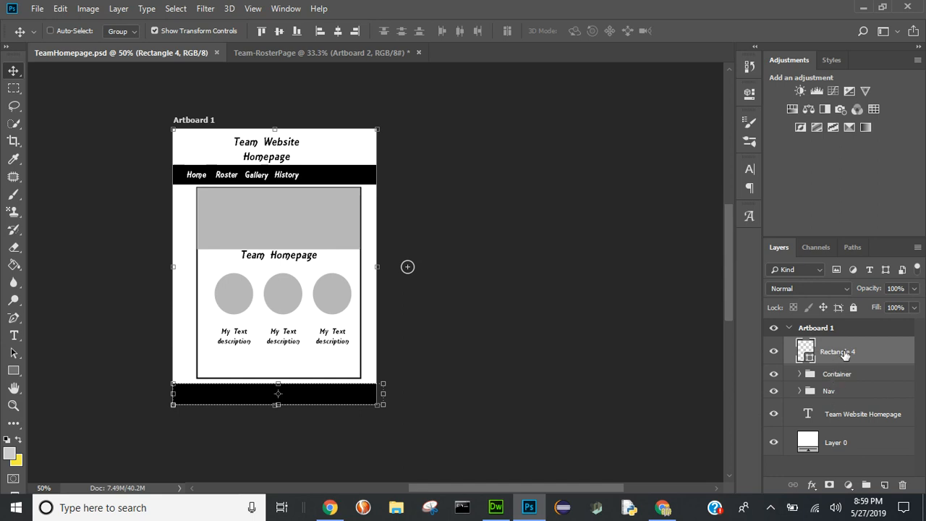
pyautogui.keyDown('shift'); pyautogui.click(852, 414); pyautogui.keyUp('shift')
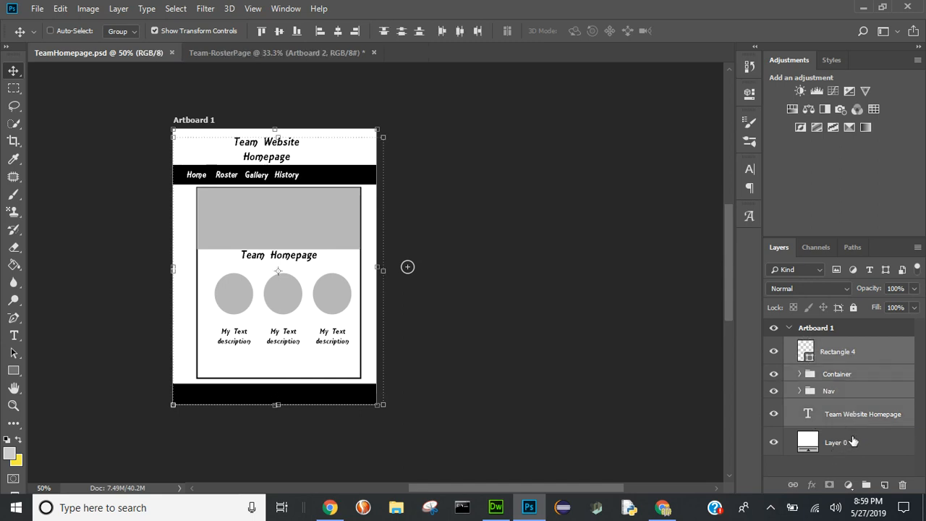
pyautogui.press('ctrl')
# - Paste the copied homepage layers into Artboard 1 of the Team-RosterPage document
pyautogui.click(278, 53)
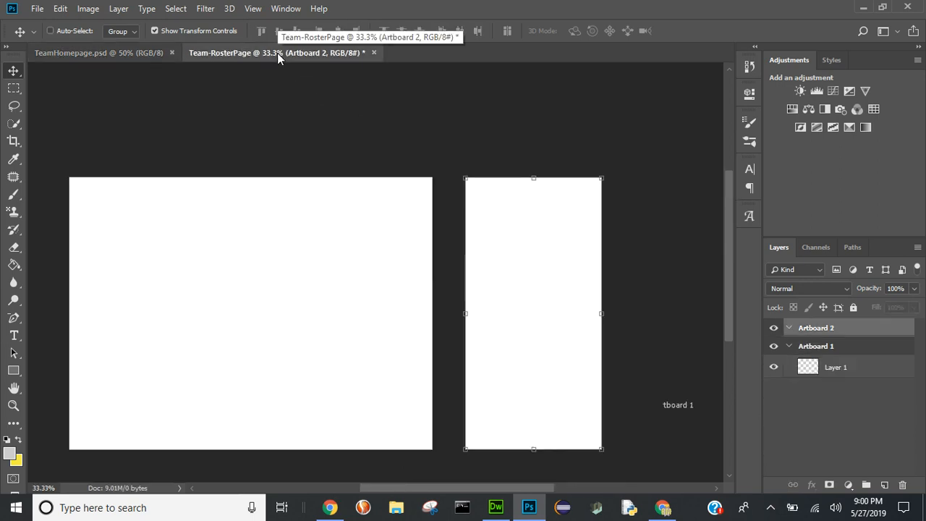
pyautogui.hotkey('ctrl', 'v')
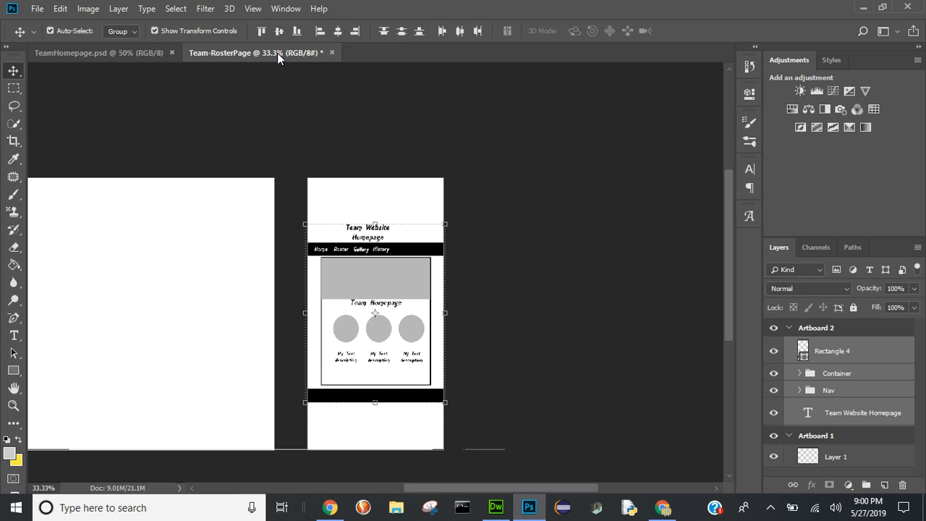
pyautogui.hotkey('ctrl', 'z')
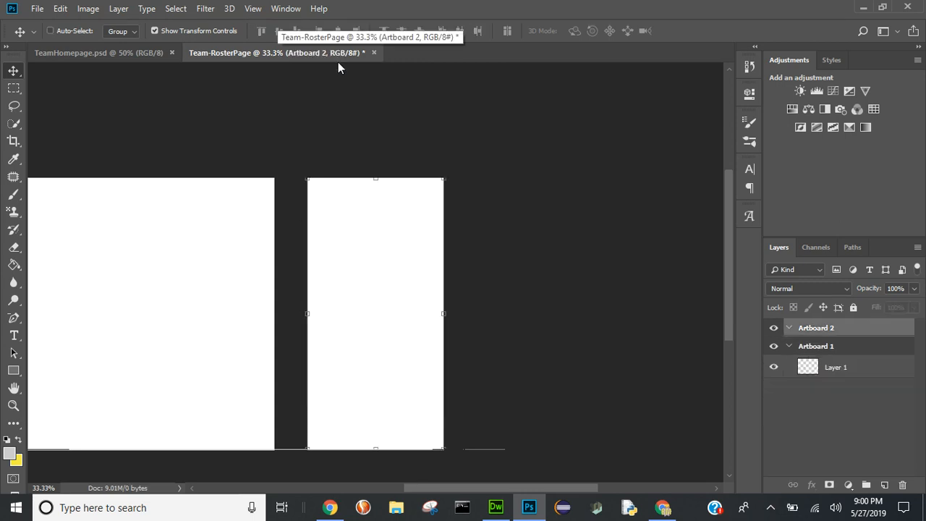
pyautogui.click(818, 351)
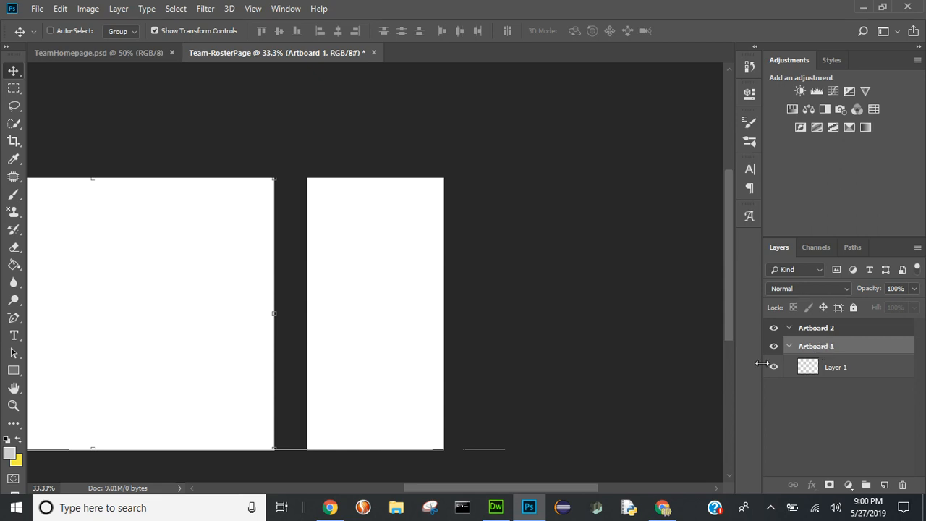
pyautogui.hotkey('ctrl', 'v')
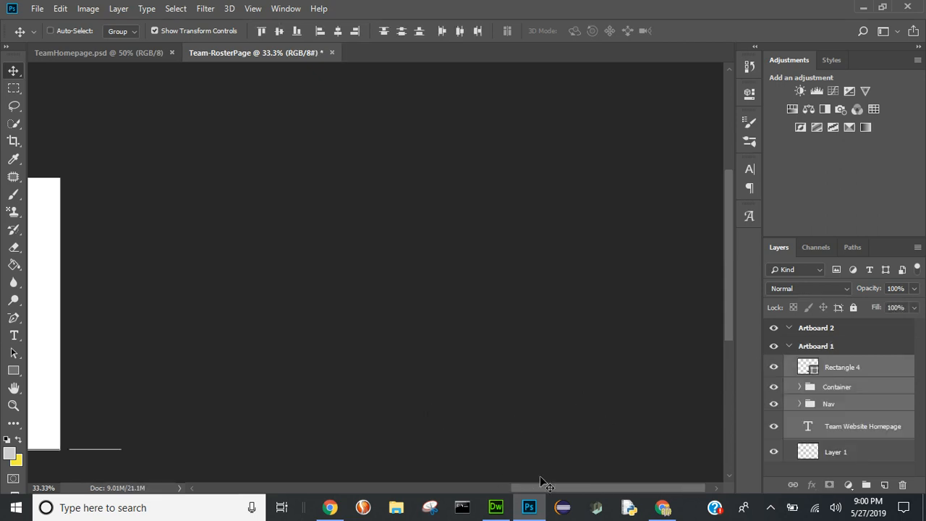
# - Stretch the pasted homepage layers to fill Artboard 1 from its upper-left to its lower-right corner and apply the transform
pyautogui.moveTo(545, 489); pyautogui.dragTo(374, 488)
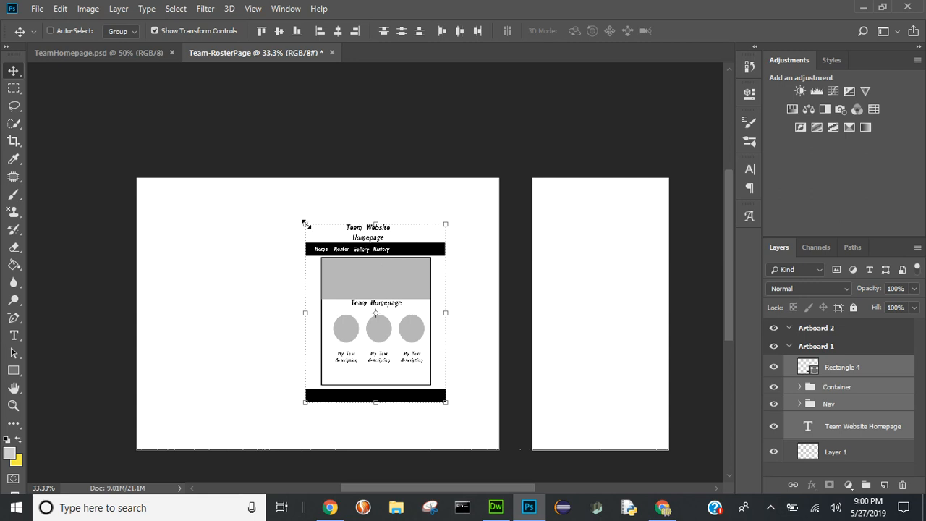
pyautogui.moveTo(306, 225); pyautogui.dragTo(137, 178)
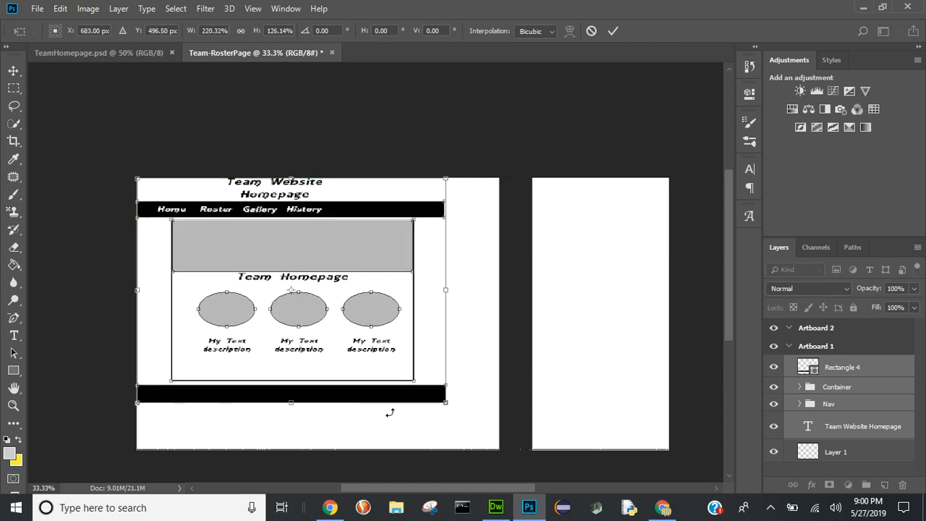
pyautogui.moveTo(446, 403); pyautogui.dragTo(498, 450)
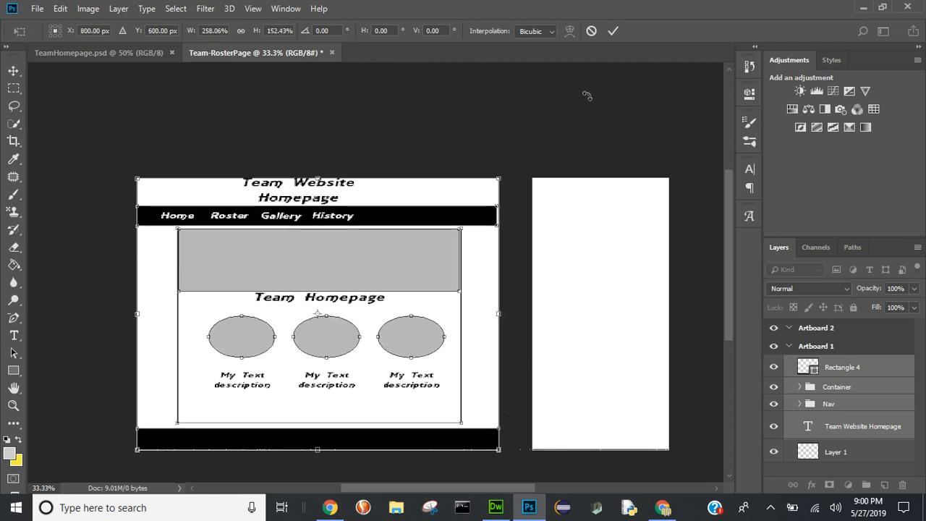
pyautogui.click(615, 31)
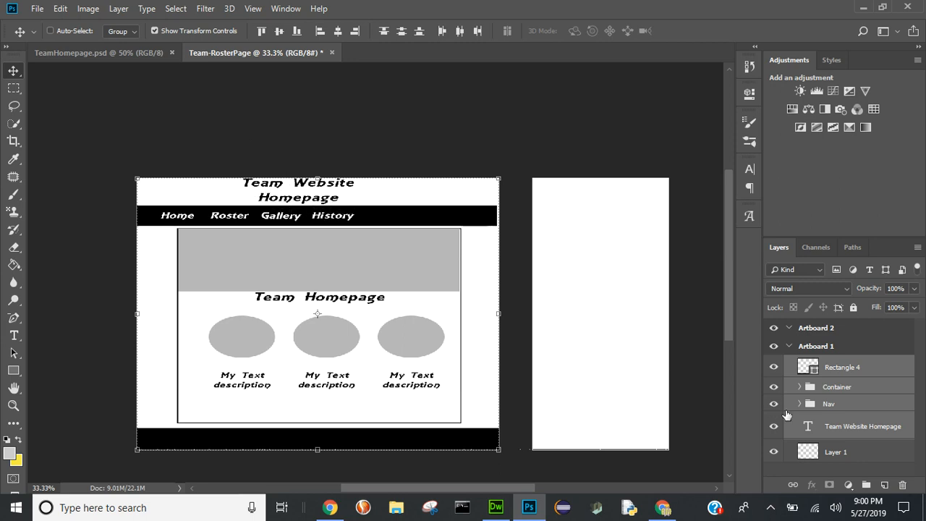
# - Replace "Homepage" with "Roster Page" in the Team Website title at the head of Artboard 1
pyautogui.click(813, 432)
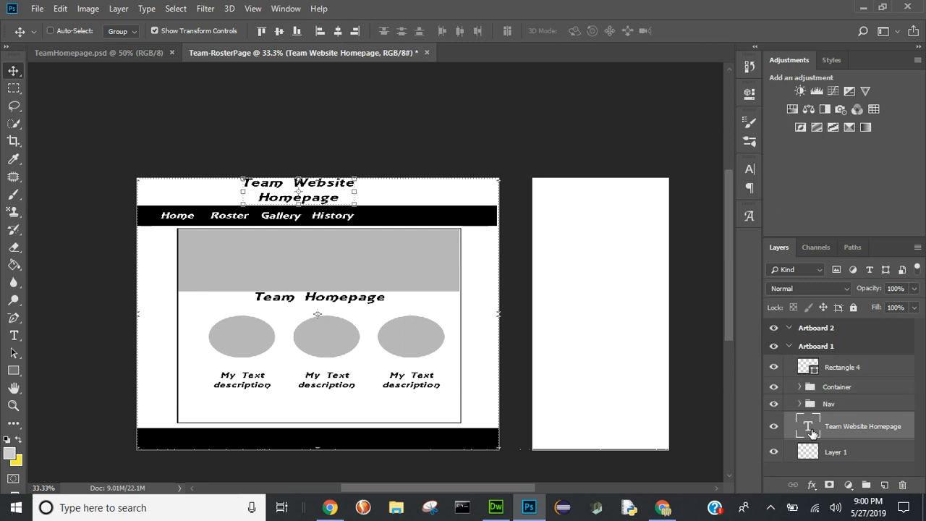
pyautogui.doubleClick(808, 427)
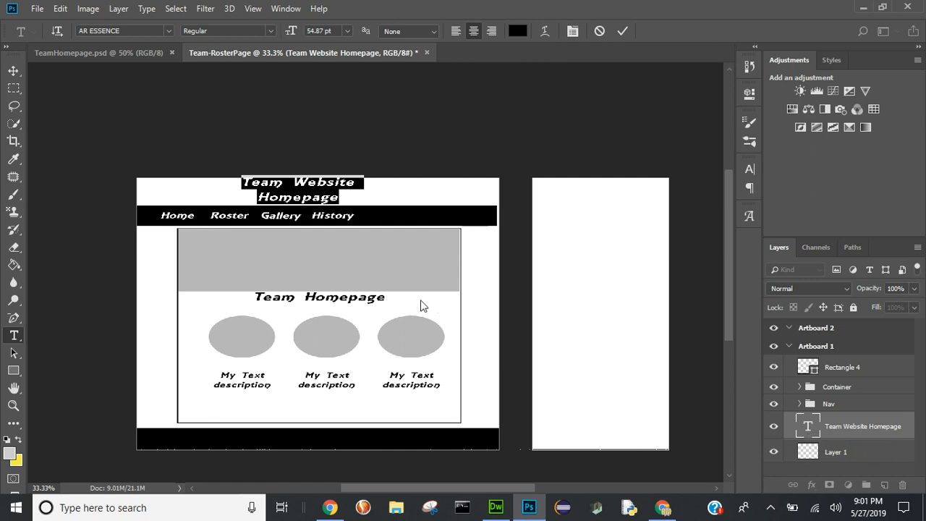
pyautogui.click(292, 193)
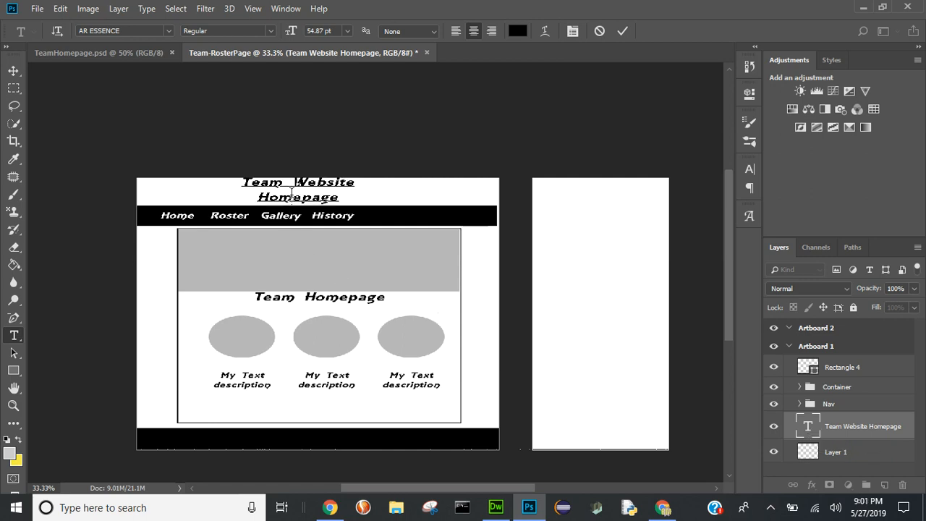
pyautogui.doubleClick(292, 192)
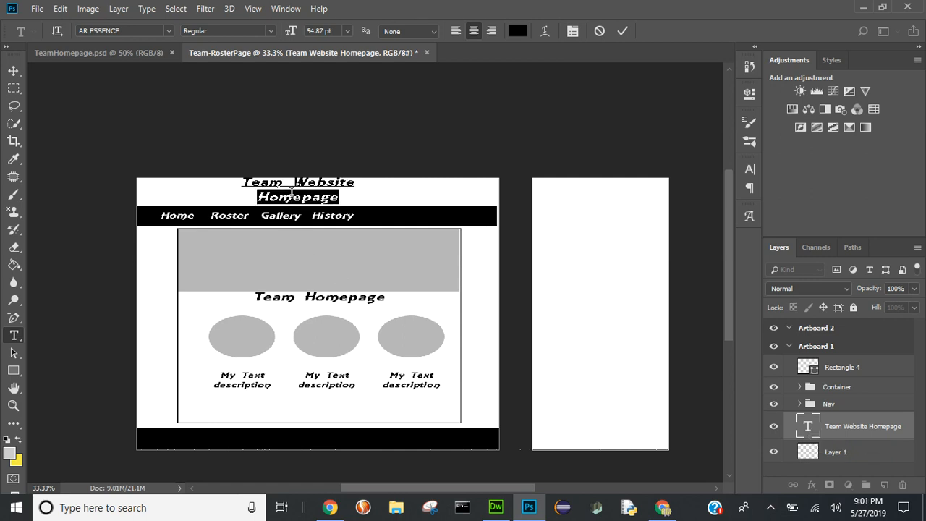
pyautogui.write('Roster Pa')
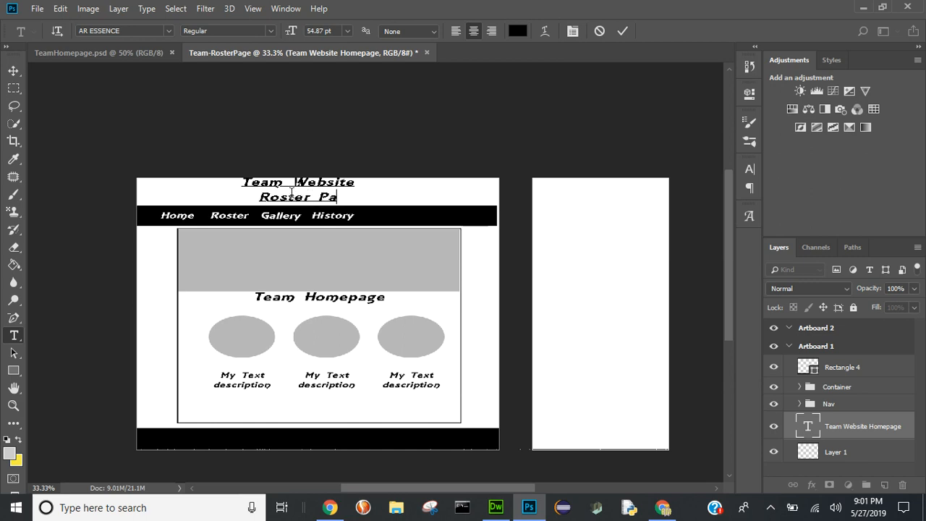
pyautogui.write('ge')
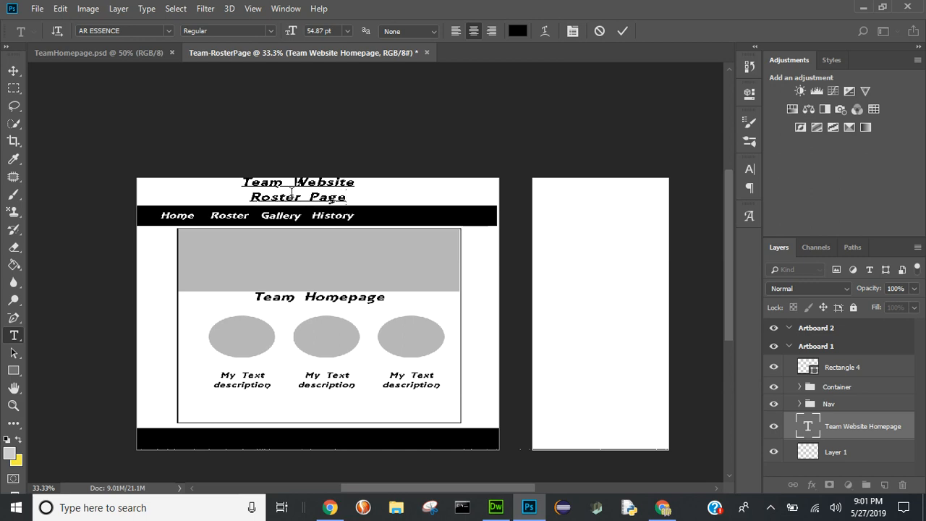
pyautogui.click(622, 32)
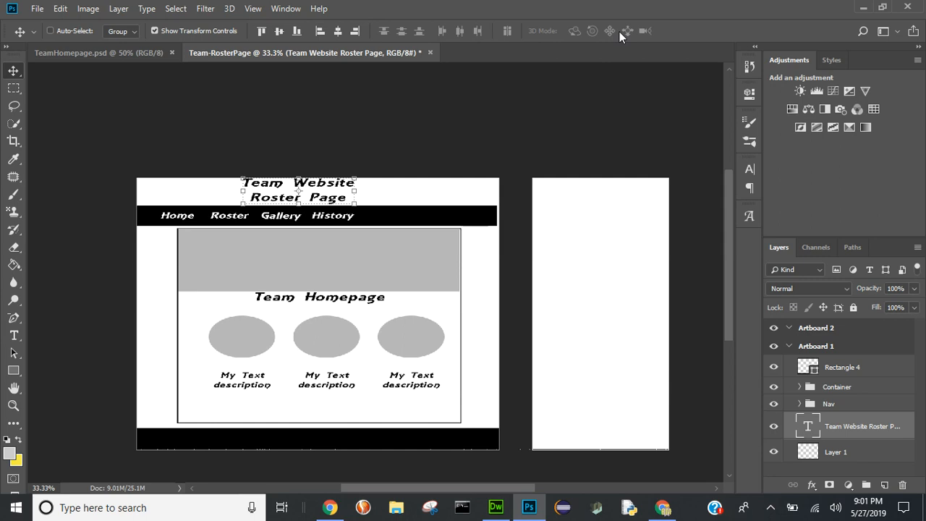
# - Change the "Team Homepage" heading inside the Container group to "Team Roster Page"
pyautogui.click(800, 388)
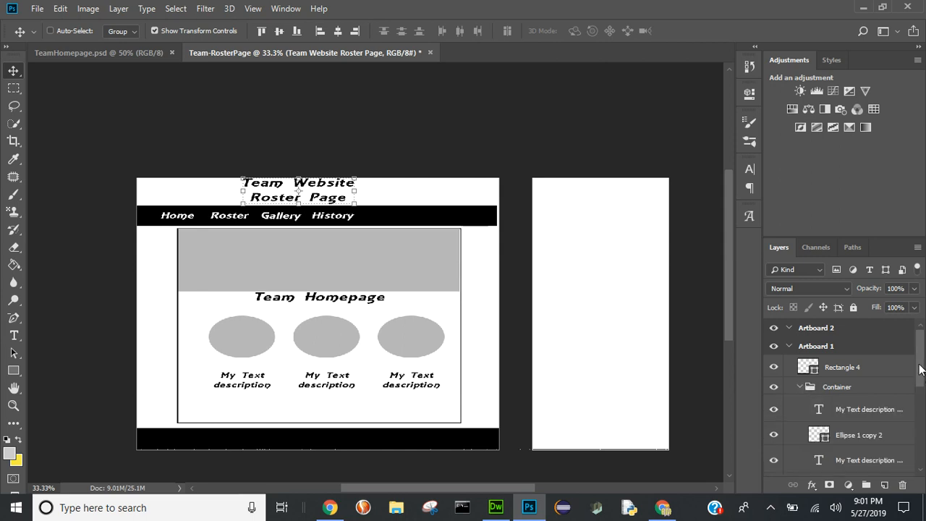
pyautogui.moveTo(922, 370); pyautogui.dragTo(925, 441)
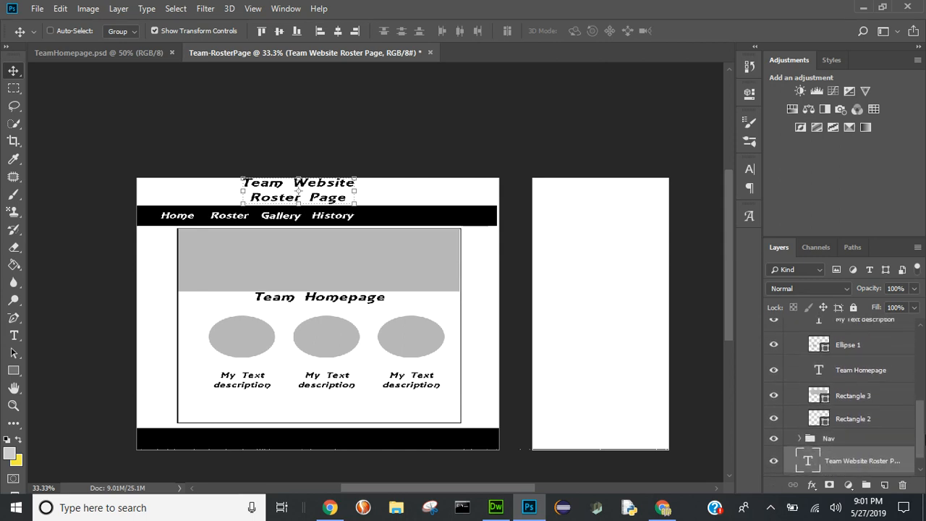
pyautogui.click(821, 373)
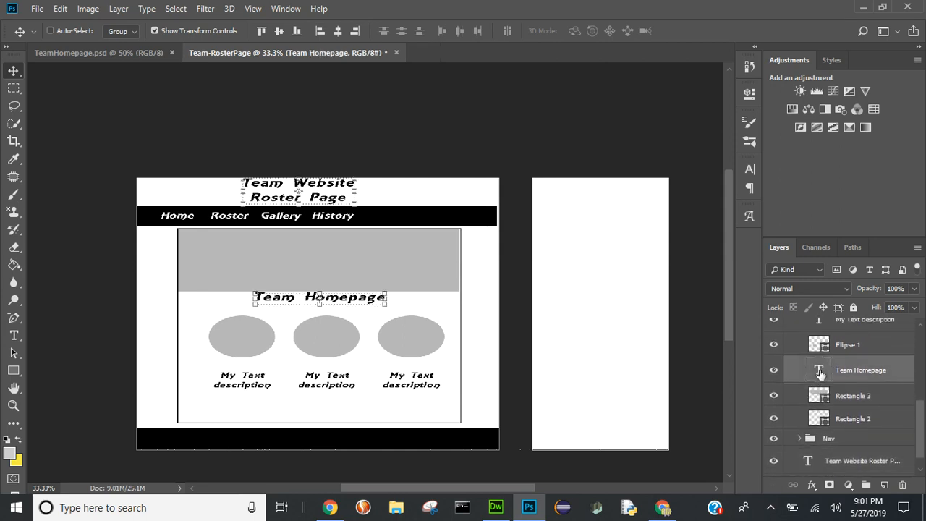
pyautogui.doubleClick(821, 373)
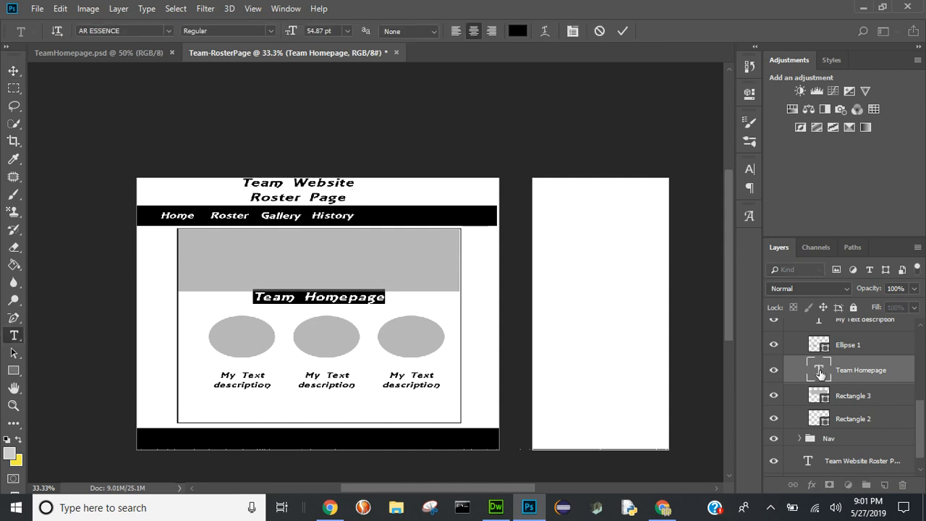
pyautogui.click(341, 297)
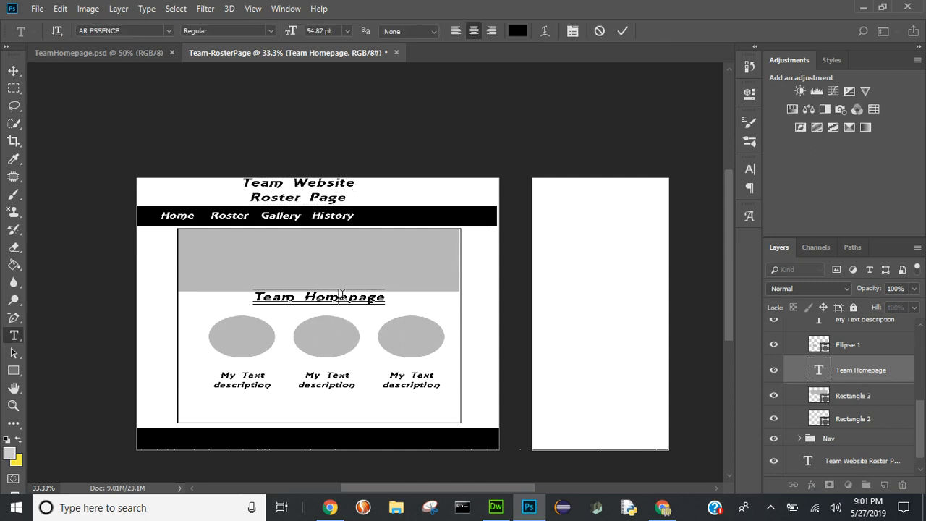
pyautogui.doubleClick(342, 297)
pyautogui.write('Roster')
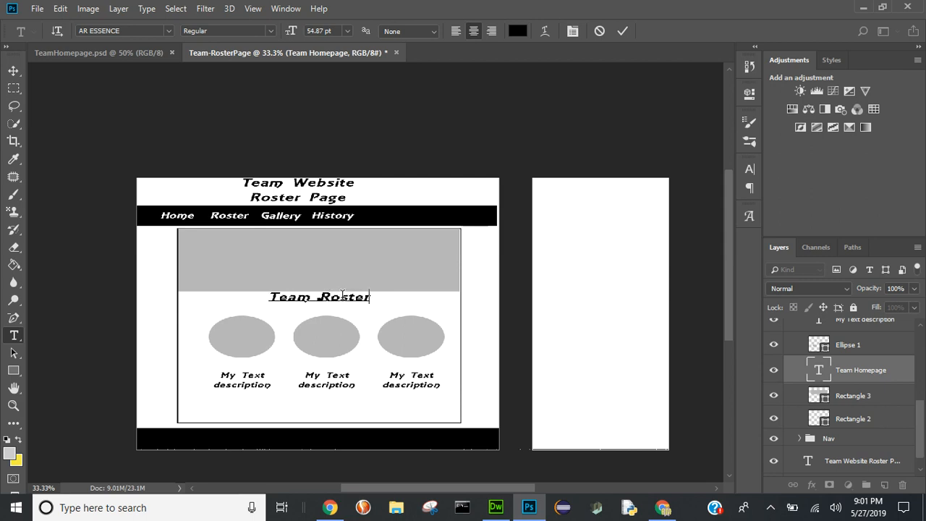
pyautogui.write(' Page')
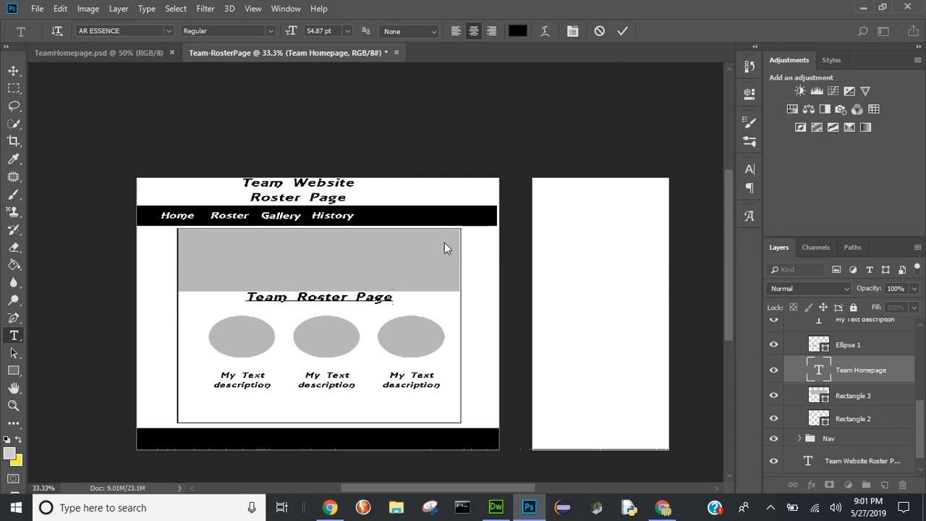
pyautogui.click(630, 26)
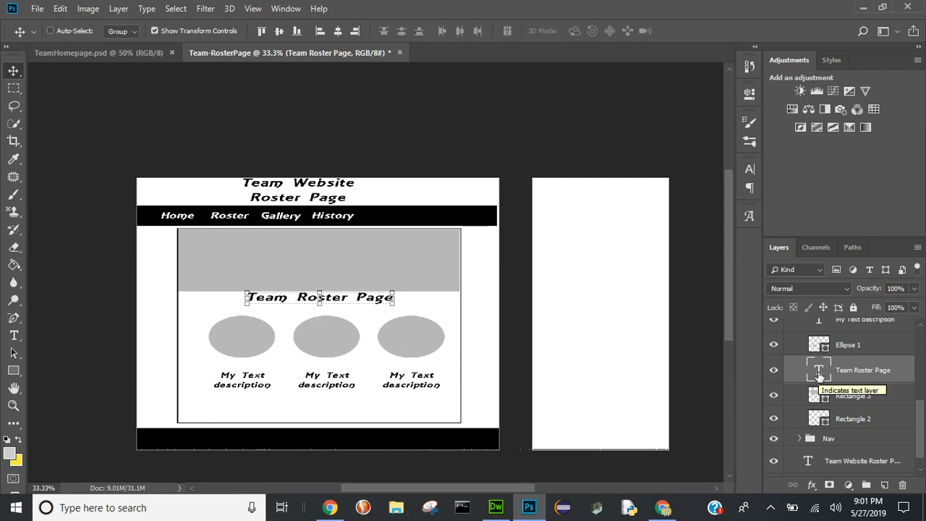
pyautogui.doubleClick(818, 373)
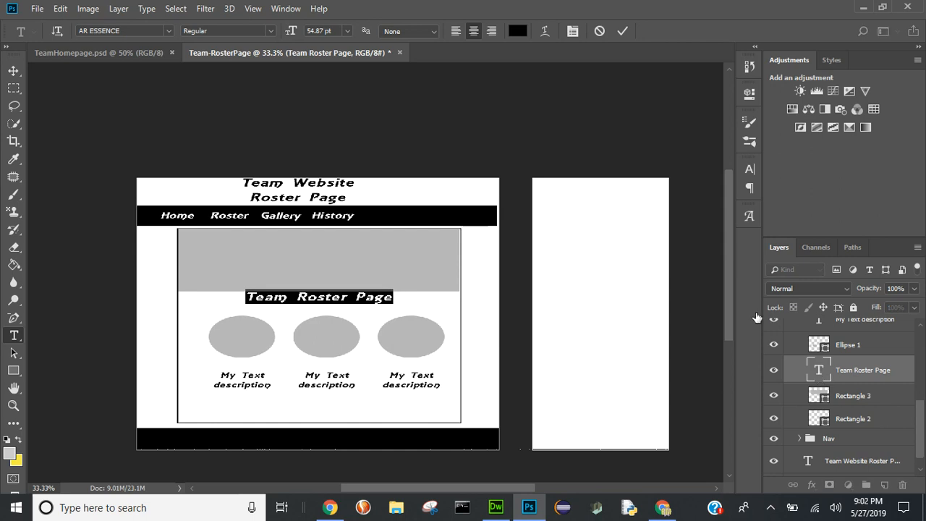
pyautogui.click(626, 27)
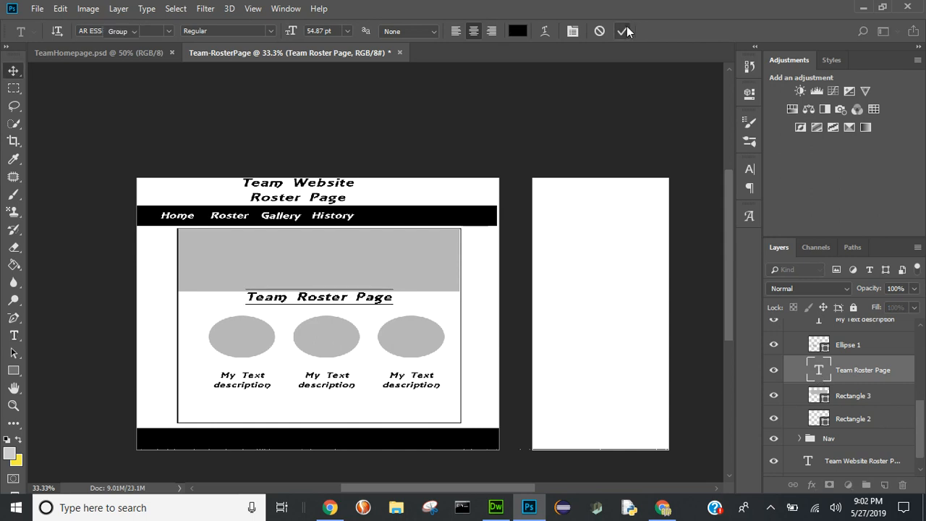
# - Identify the grey banner layer, Rectangle 3, by toggling its visibility, and delete it from the Container group
pyautogui.click(854, 398)
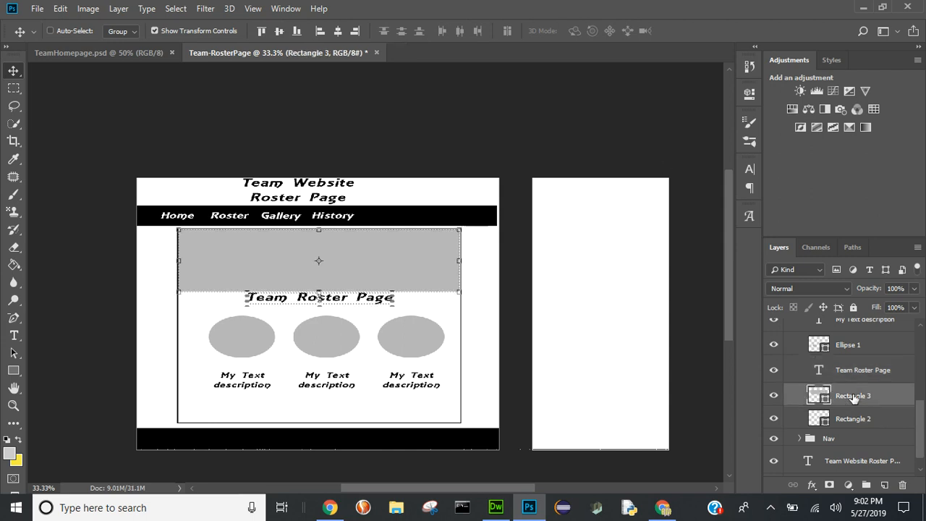
pyautogui.click(773, 396)
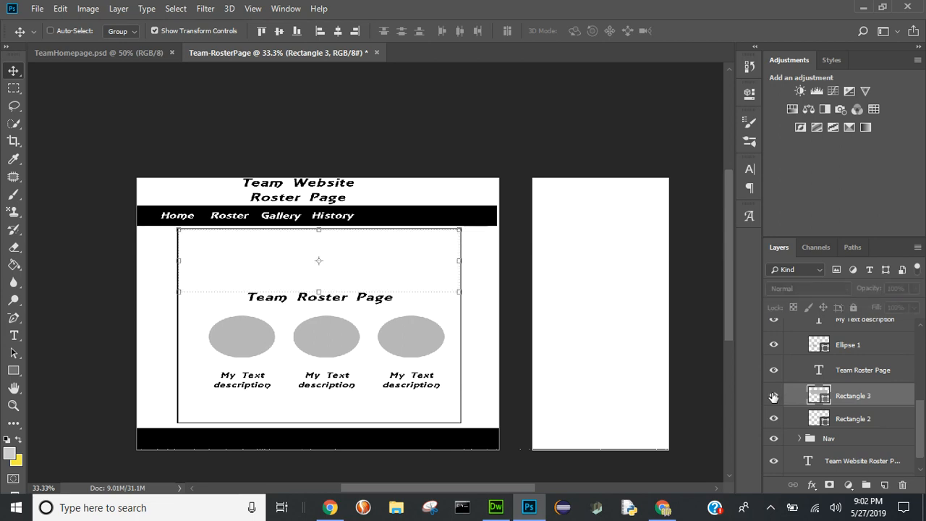
pyautogui.click(774, 396)
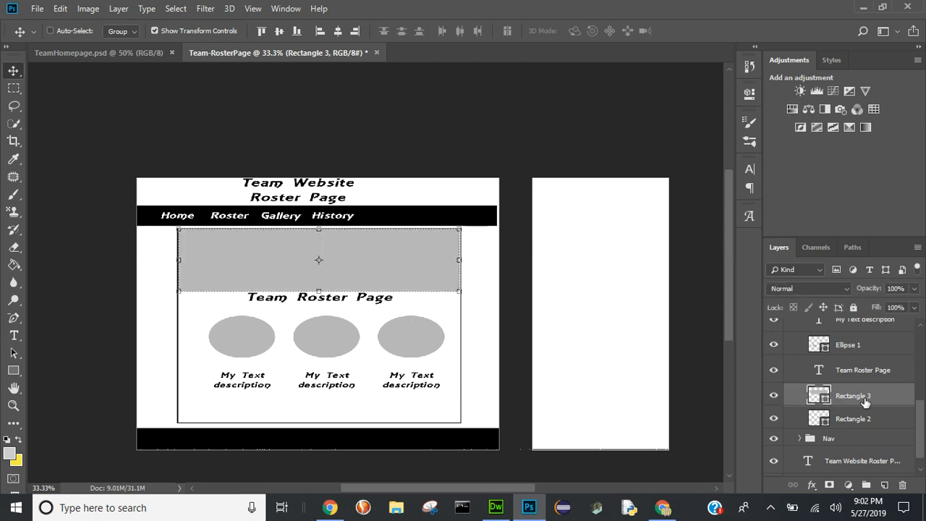
pyautogui.press('Delete')
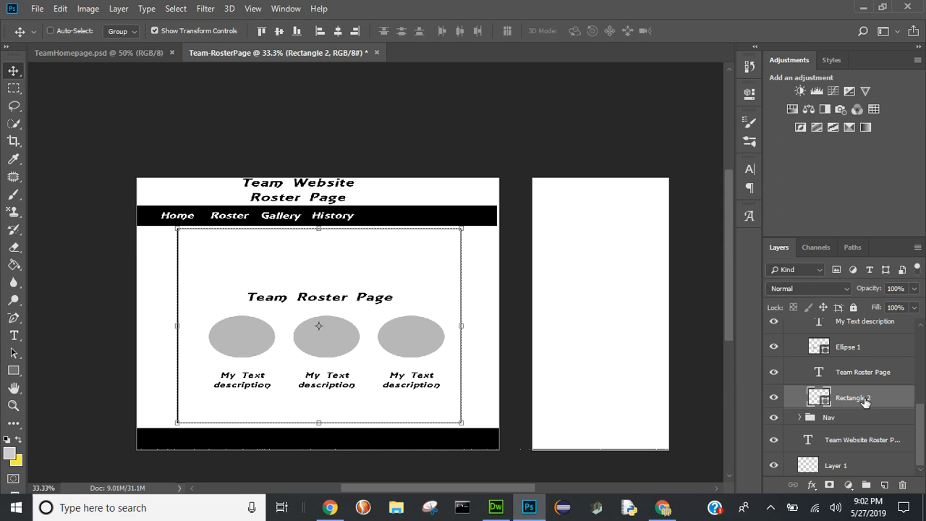
# - Delete all three ellipses and their "My Text description" labels from the Container group
pyautogui.click(774, 398)
pyautogui.click(774, 398)
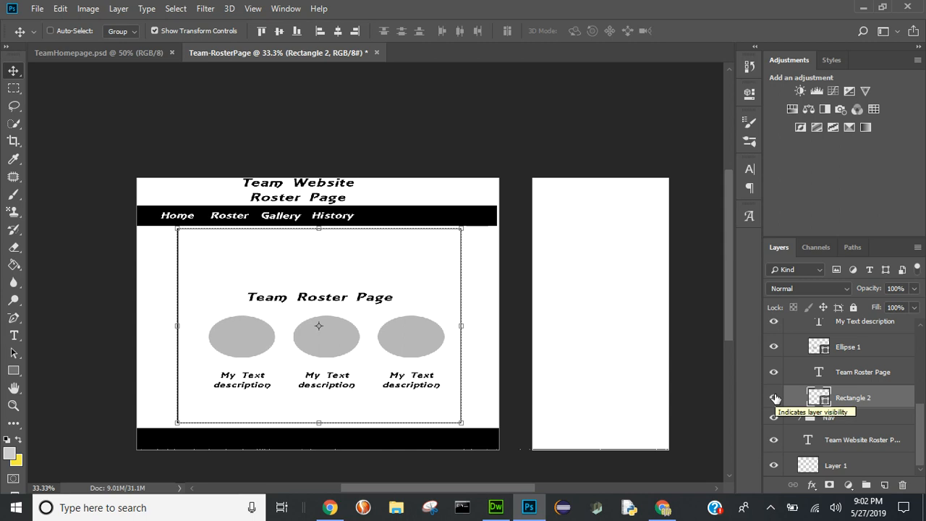
pyautogui.click(831, 350)
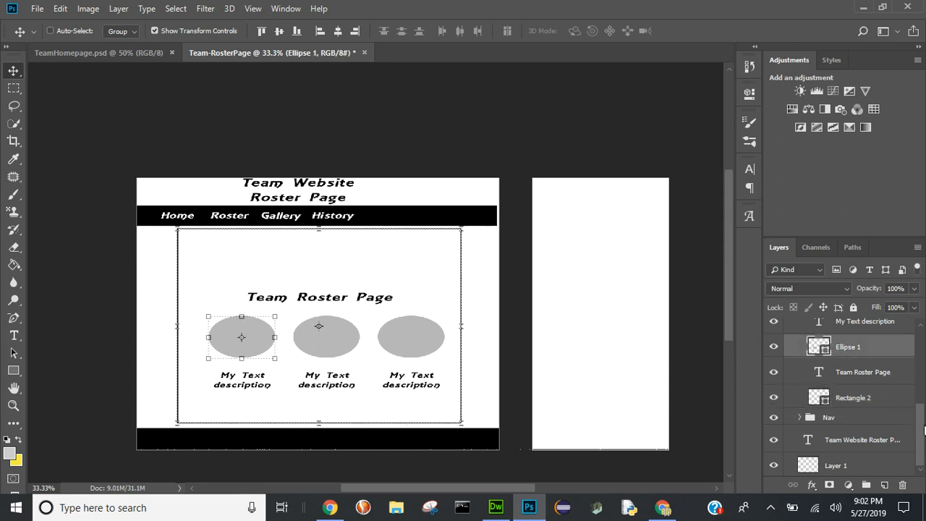
pyautogui.moveTo(924, 427); pyautogui.dragTo(925, 381)
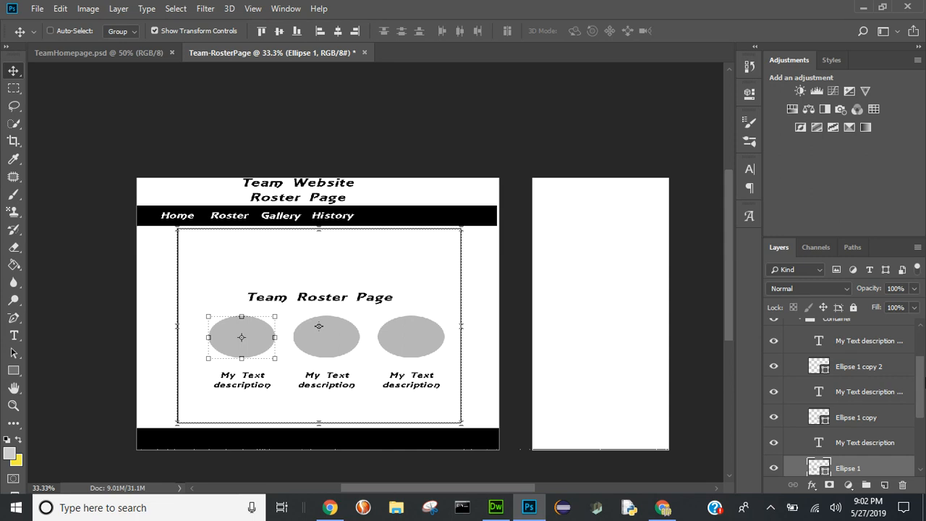
pyautogui.keyDown('shift'); pyautogui.click(858, 342); pyautogui.keyUp('shift')
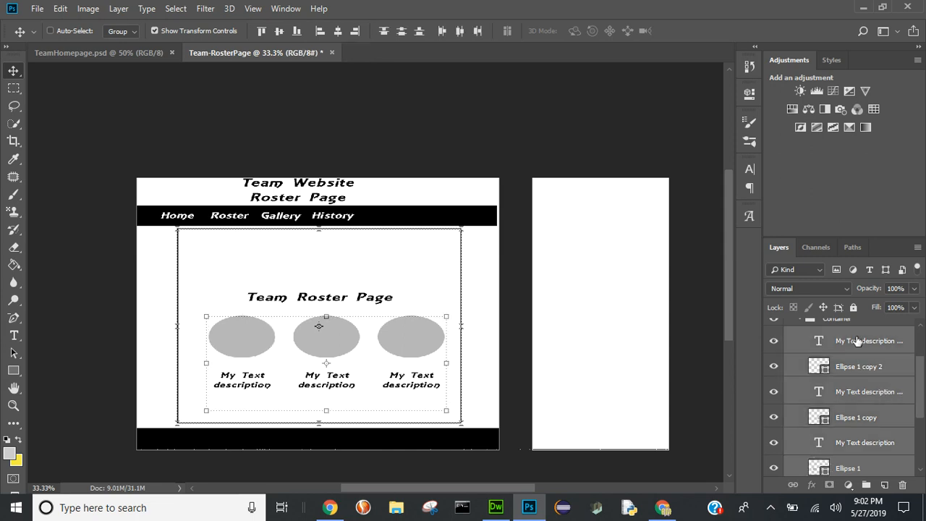
pyautogui.press('Delete')
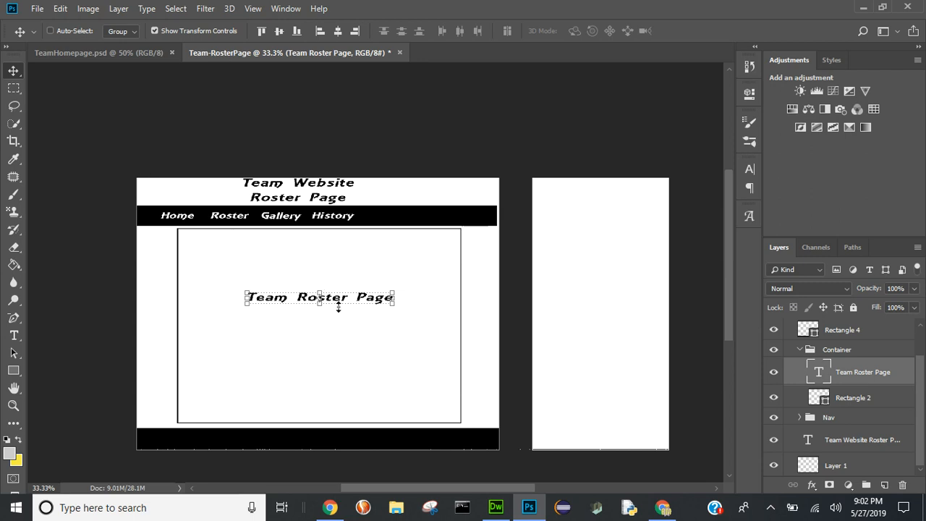
# - Move the "Team Roster Page" heading up to just below the upper edge of the container box
pyautogui.moveTo(341, 302); pyautogui.dragTo(337, 246)
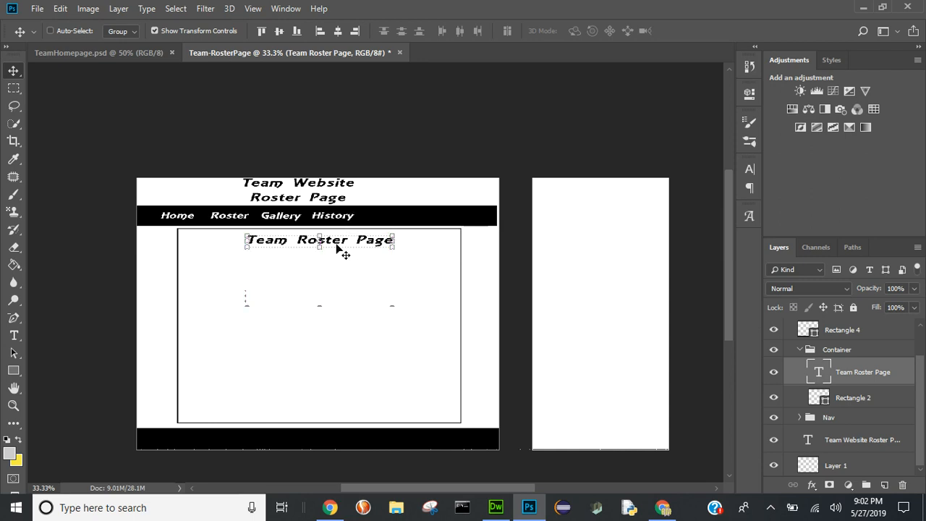
pyautogui.press('ctrl')
pyautogui.keyDown('ctrl'); pyautogui.click(336, 245); pyautogui.keyUp('ctrl')
# - Save the document as Team-RosterPage.psd in the "team website" folder inside Documents > FitzWebDesign
pyautogui.hotkey('ctrl', 's')
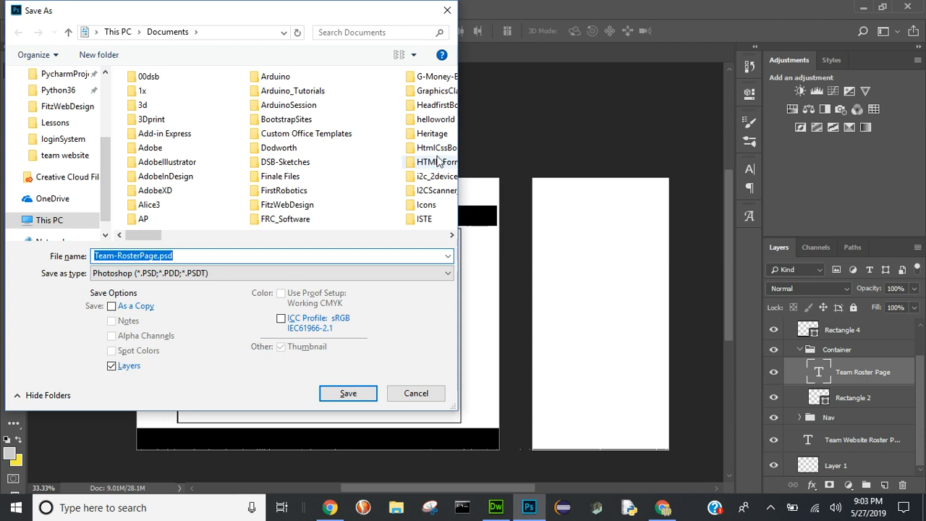
pyautogui.doubleClick(261, 208)
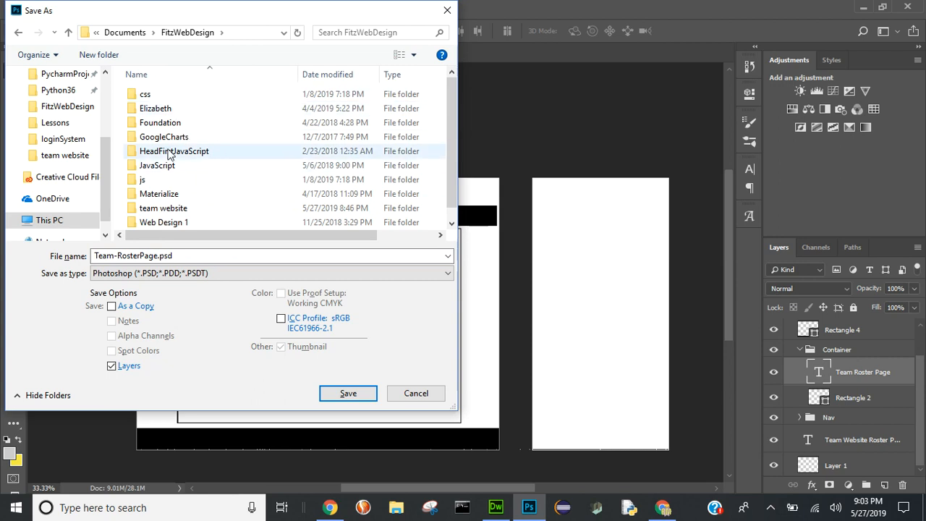
pyautogui.doubleClick(134, 210)
pyautogui.click(351, 397)
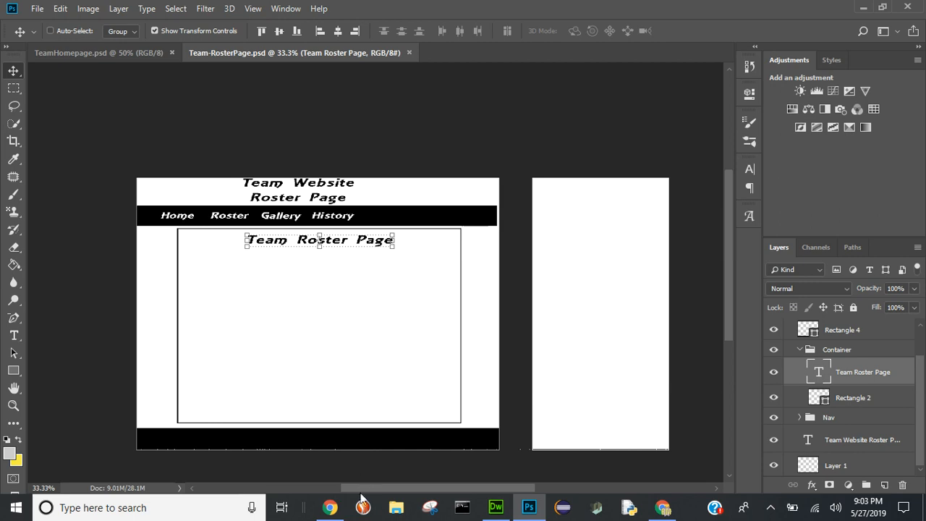
# - Switch to Chrome and examine the roster page wireframe image in the Team Website folder on Google Drive
pyautogui.click(333, 513)
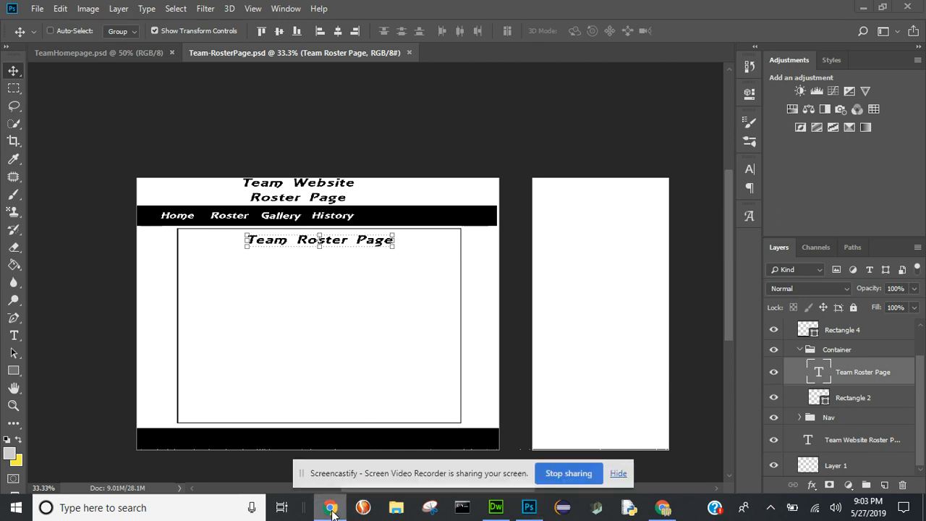
pyautogui.click(663, 507)
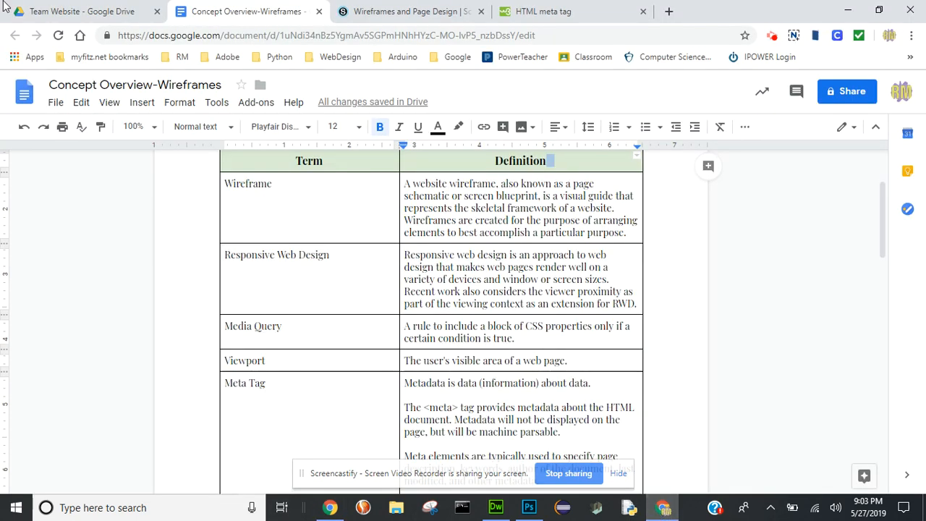
pyautogui.click(51, 11)
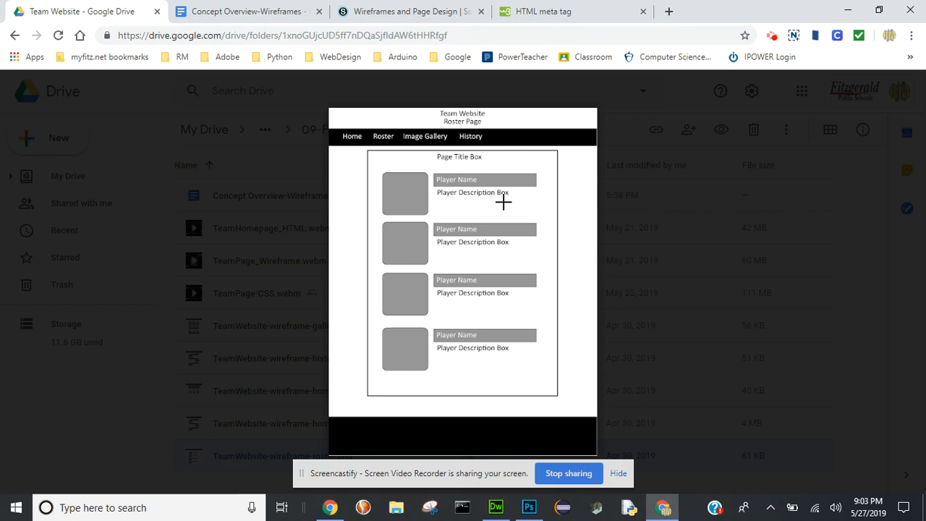
# - Return to Photoshop and draw a rounded rectangle about 301 by 236 px with 50 px radius at the container's upper left, below the heading
pyautogui.click(527, 508)
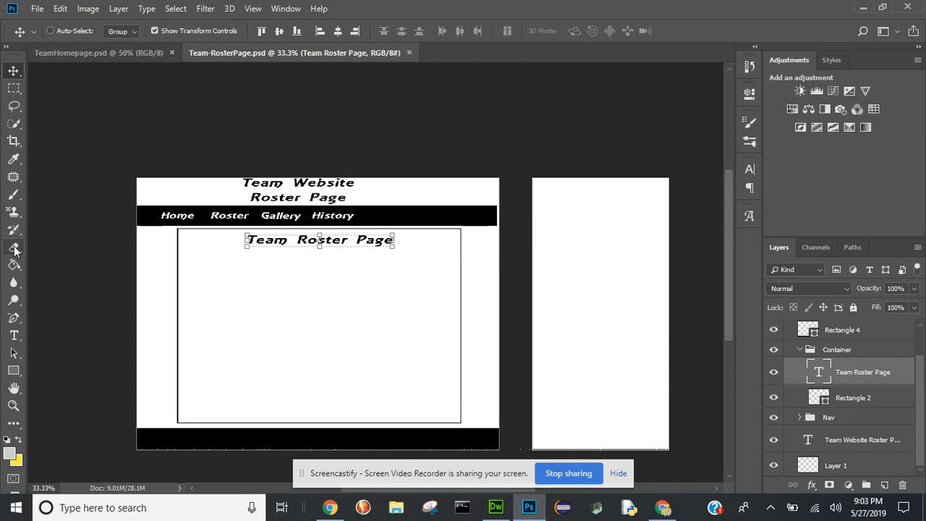
pyautogui.click(12, 372)
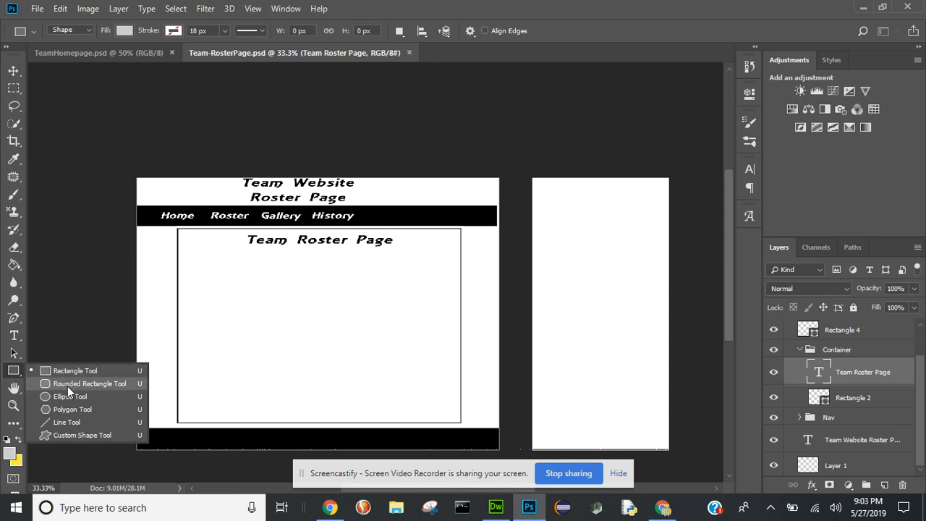
pyautogui.click(68, 386)
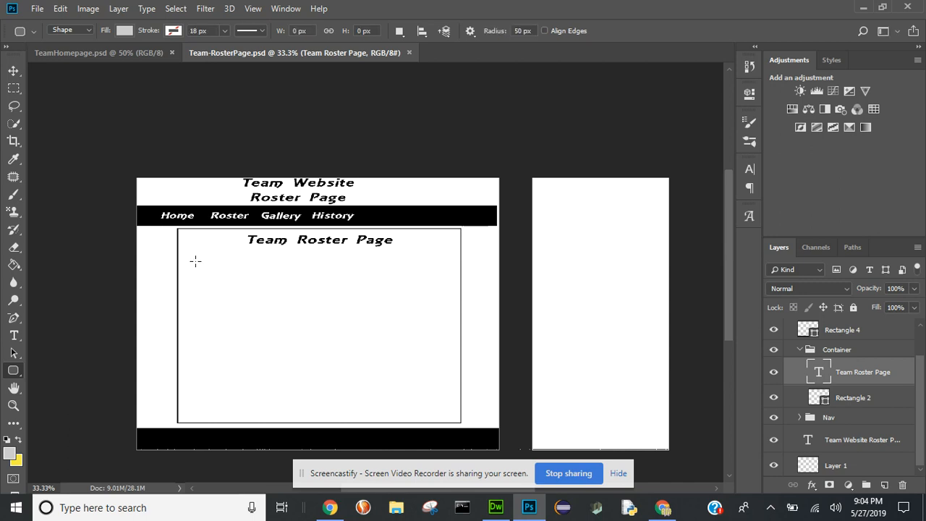
pyautogui.moveTo(195, 261); pyautogui.dragTo(263, 313)
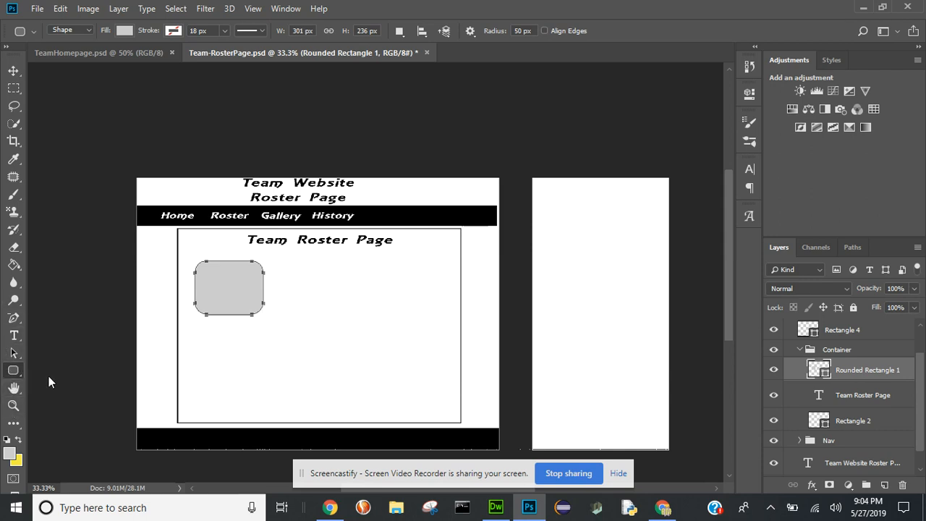
# - Draw a rectangle about 718 by 101 px to the right of the rounded rectangle and fill it with black
pyautogui.rightClick(13, 370)
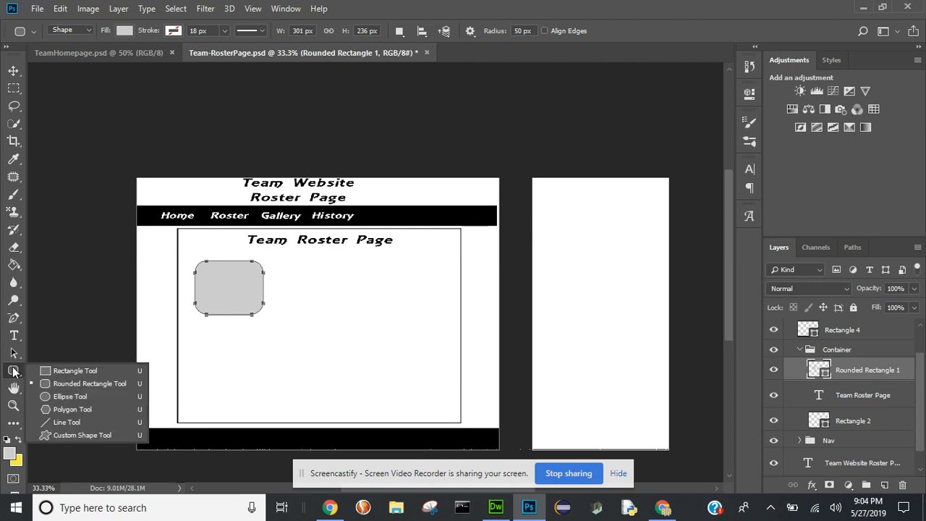
pyautogui.click(51, 371)
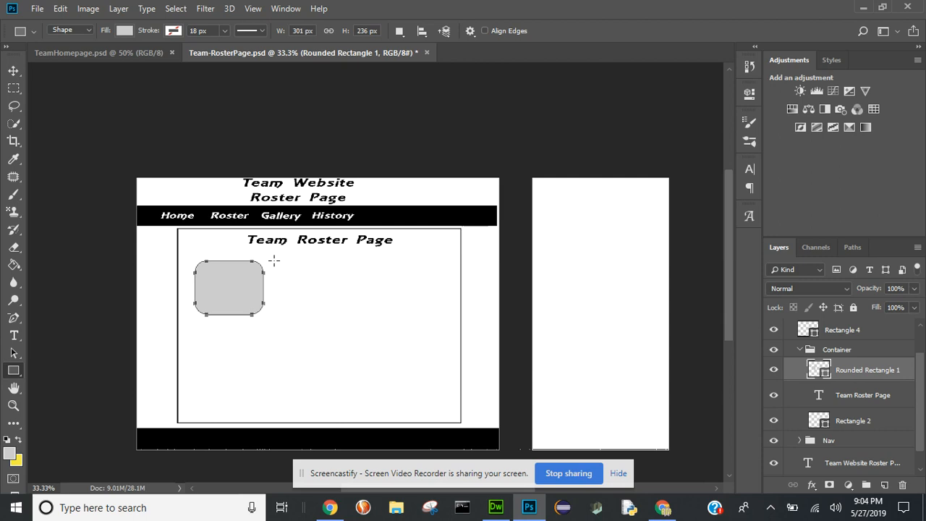
pyautogui.moveTo(274, 260); pyautogui.dragTo(436, 283)
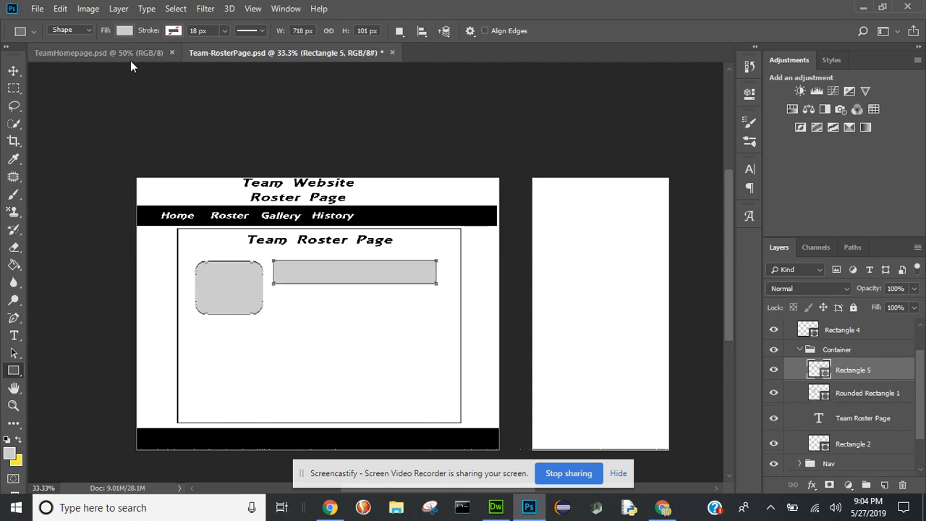
pyautogui.click(123, 30)
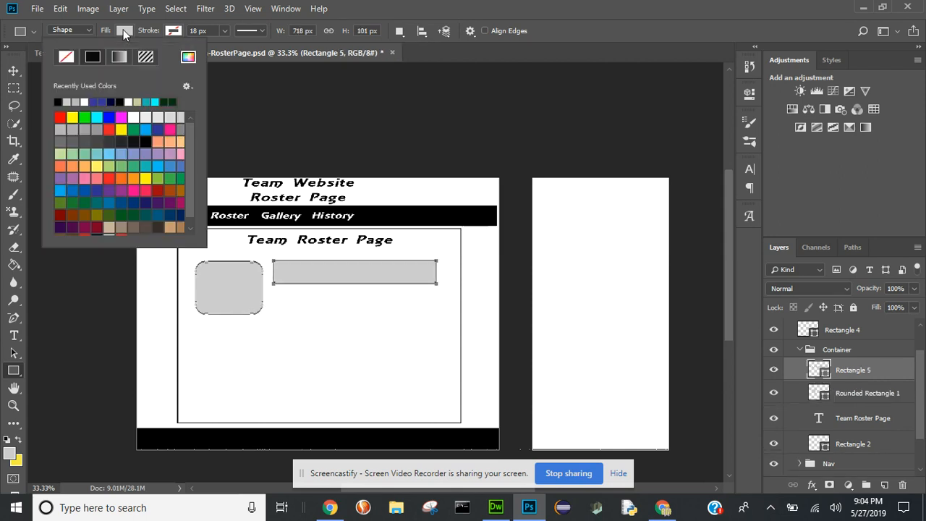
pyautogui.click(59, 101)
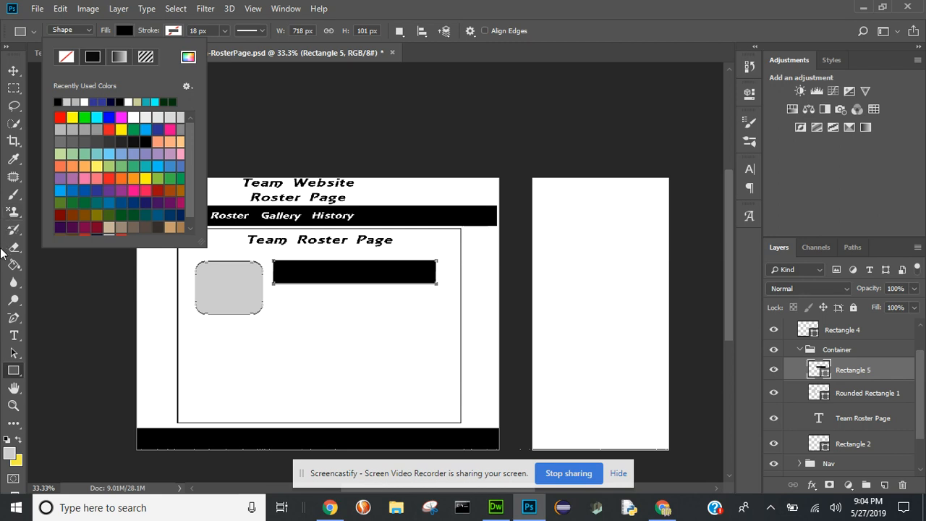
# - Add a "Player Name" text layer in the space below the black bar
pyautogui.click(13, 335)
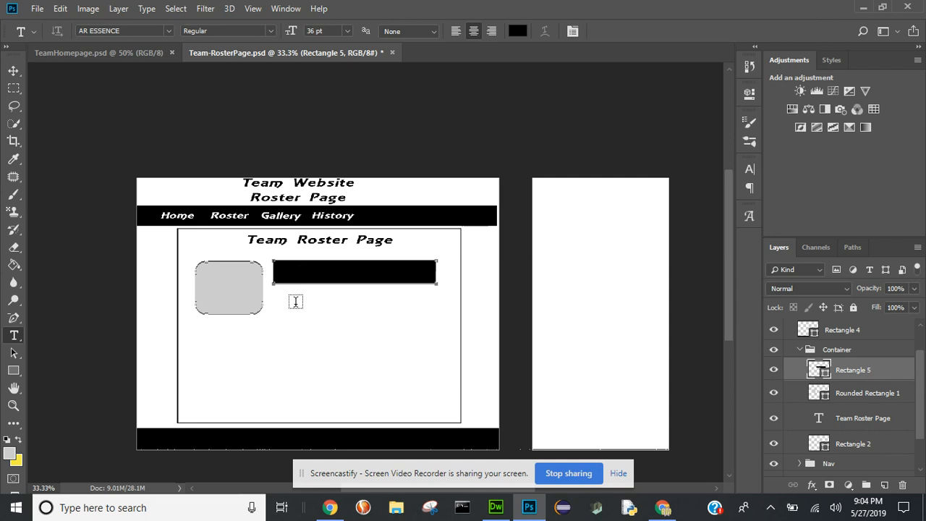
pyautogui.click(295, 302)
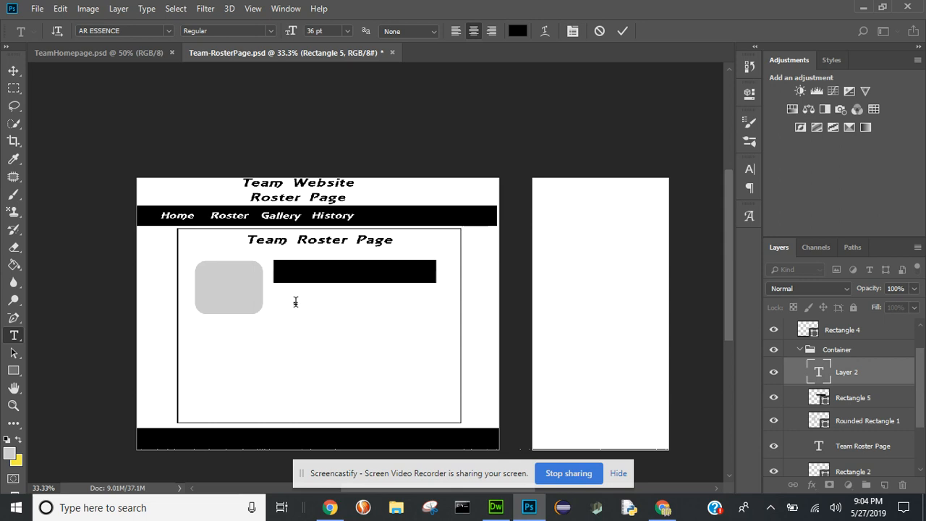
pyautogui.write('Name:Name')
pyautogui.click(620, 31)
pyautogui.click(622, 31)
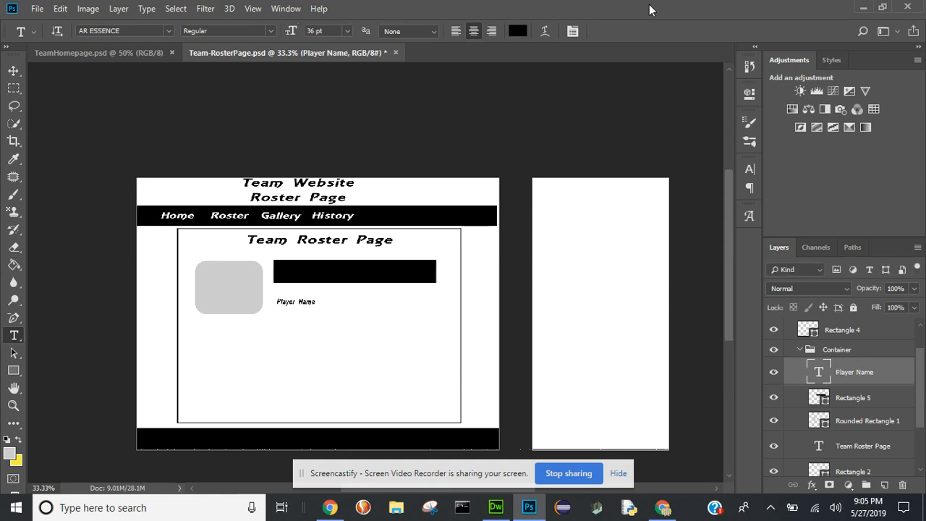
# - Set the "Player Name" text to 48 pt and move it onto the left end of the black bar
pyautogui.doubleClick(314, 31)
pyautogui.write('48')
pyautogui.press('Return')
pyautogui.hotkey('ctrl', 't')
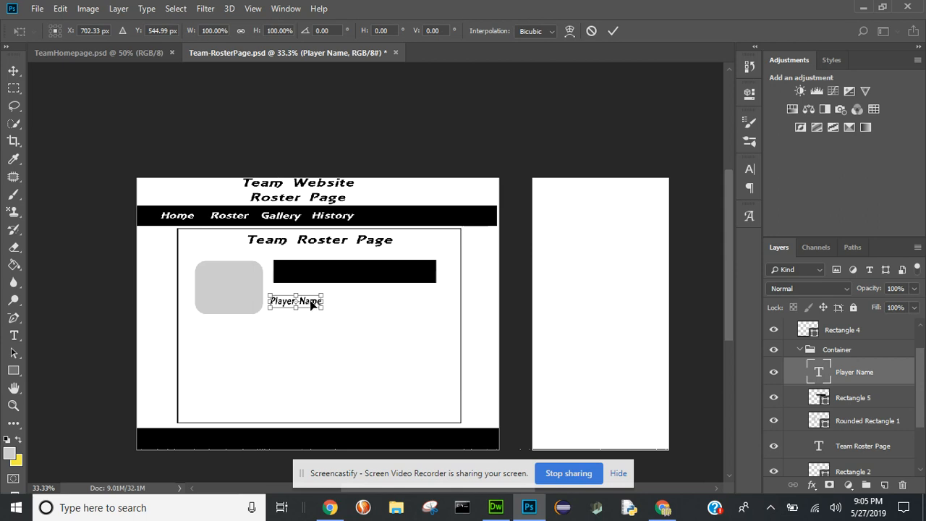
pyautogui.moveTo(311, 305); pyautogui.dragTo(319, 270)
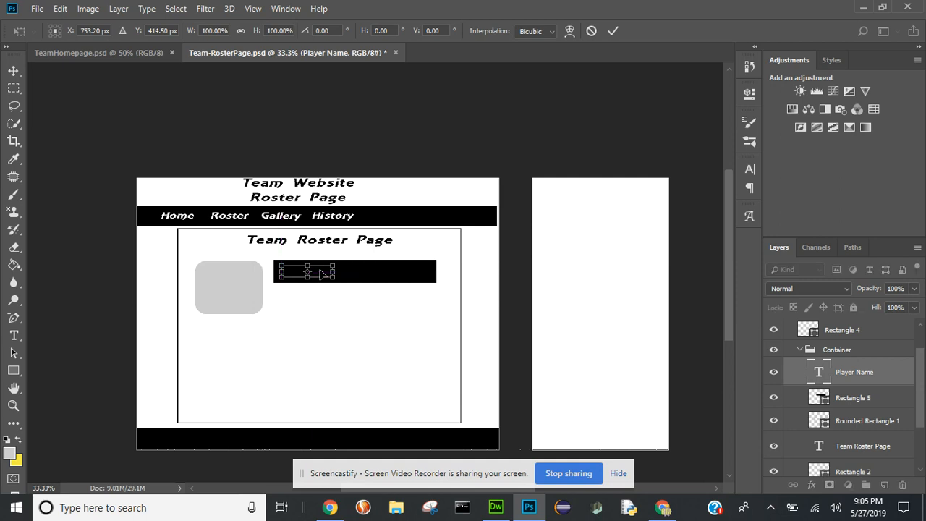
pyautogui.click(612, 32)
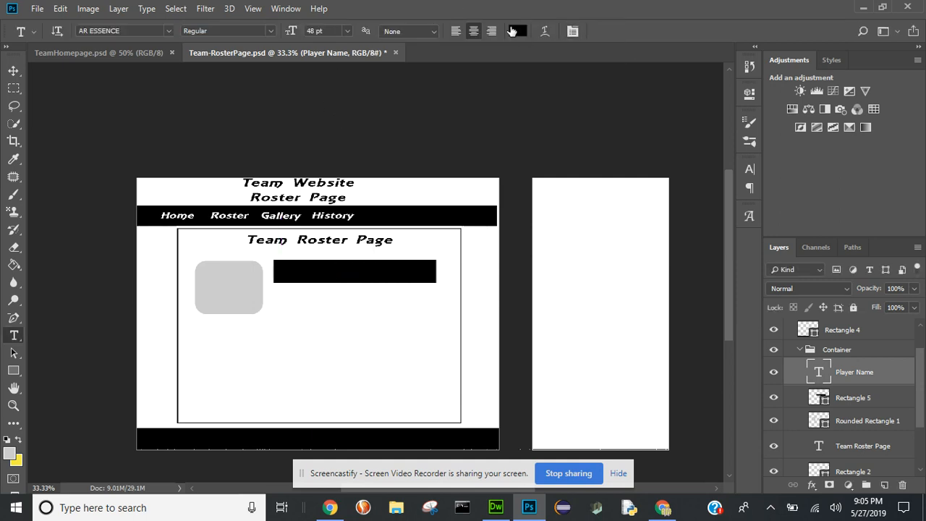
# - Change the "Player Name" text color to white (ffffff)
pyautogui.click(517, 31)
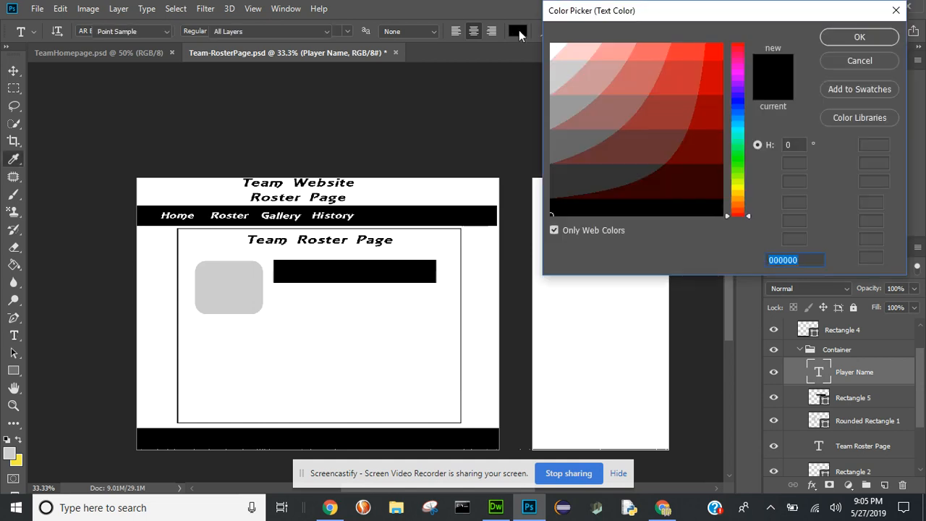
pyautogui.click(551, 47)
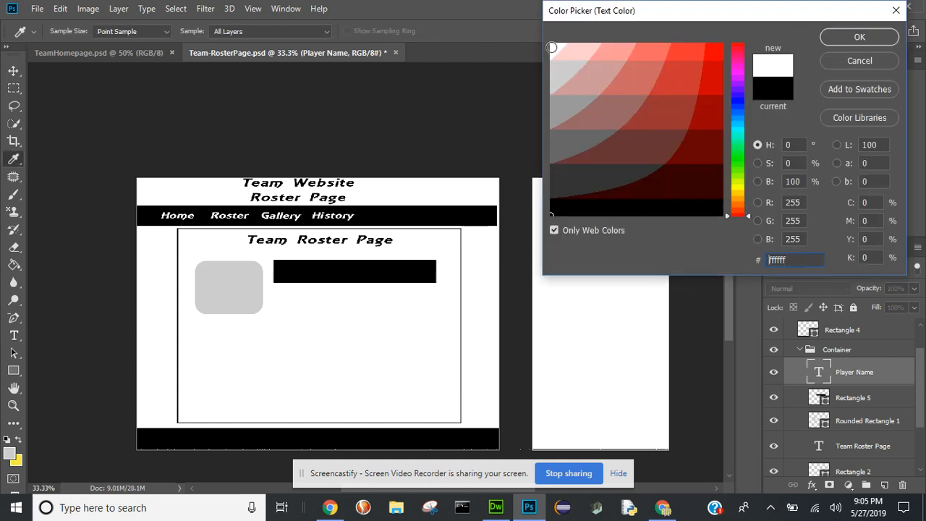
pyautogui.click(839, 37)
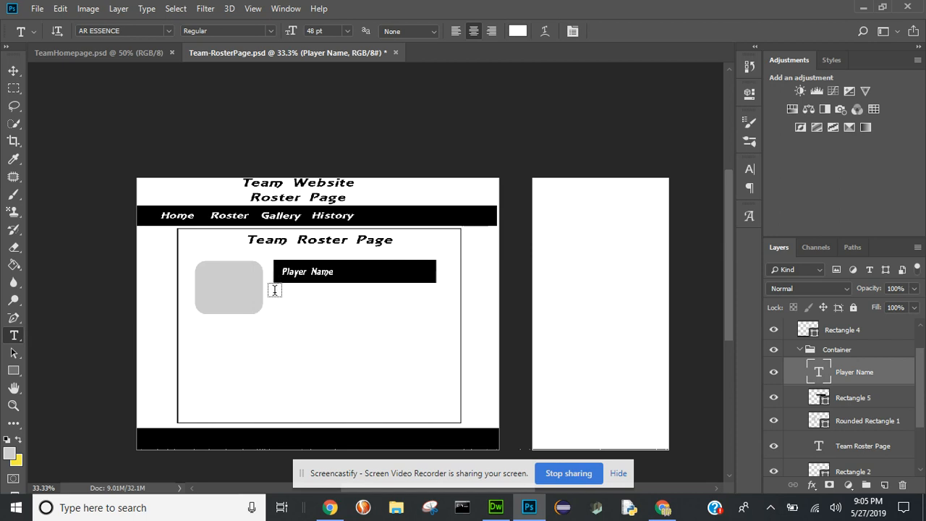
# - Add a paragraph text box as wide as the black bar beneath it, reading "Player Description goes here"
pyautogui.moveTo(275, 288); pyautogui.dragTo(435, 313)
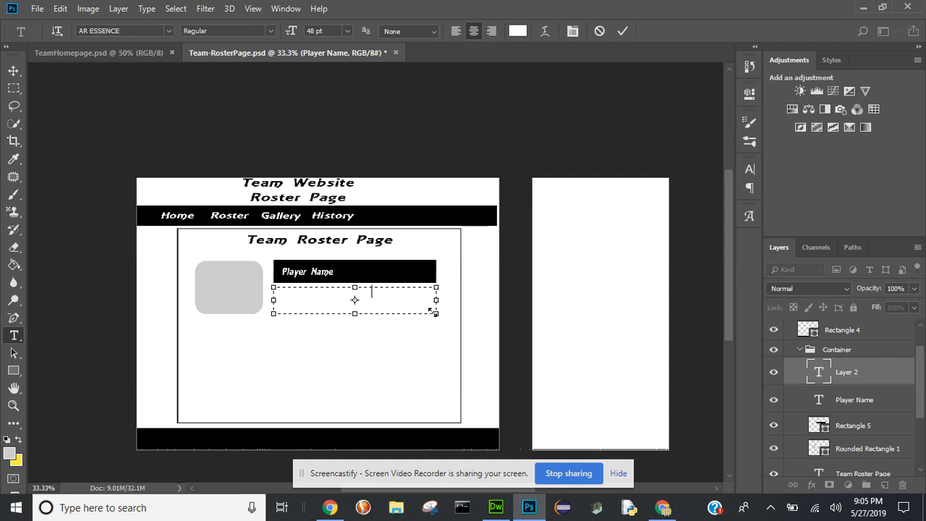
pyautogui.write('Info')
pyautogui.write('rmation')
pyautogui.write('oes he')
pyautogui.click(622, 34)
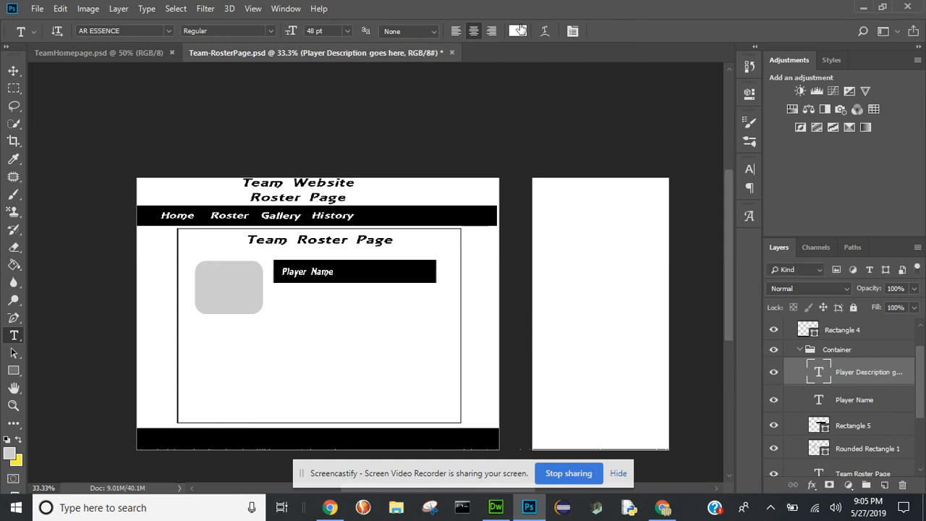
# - Change the "Player Description goes here" text color to black (000000)
pyautogui.click(519, 31)
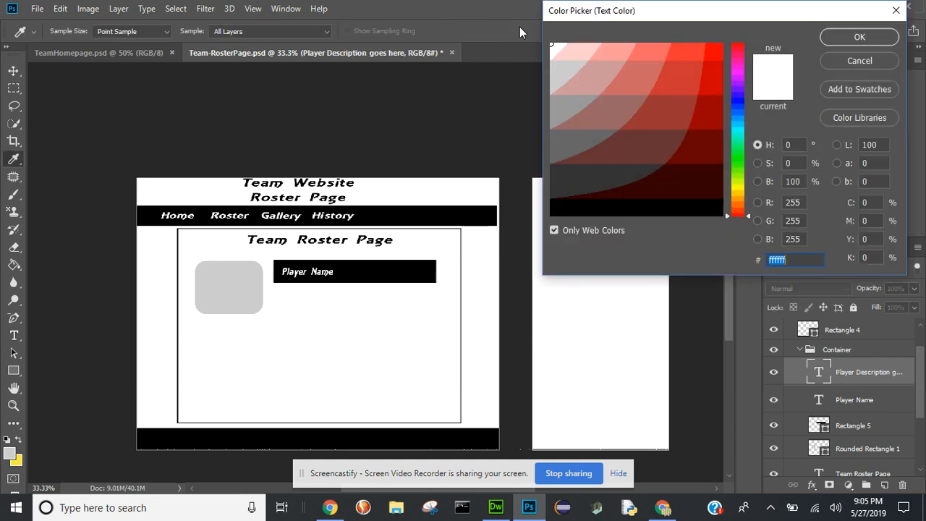
pyautogui.click(553, 208)
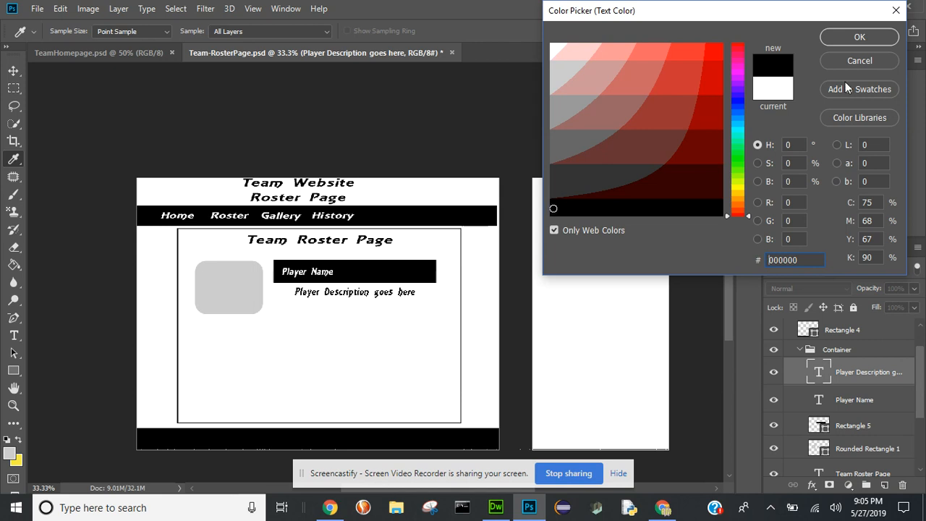
pyautogui.click(851, 37)
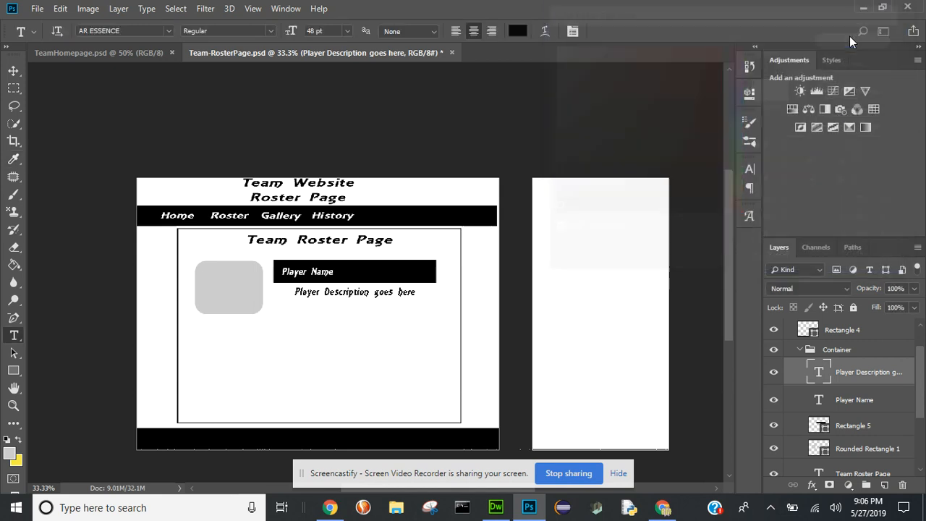
# - Left-align the player description text, and group it with the name, black bar and photo placeholder as "Content Box"
pyautogui.click(454, 32)
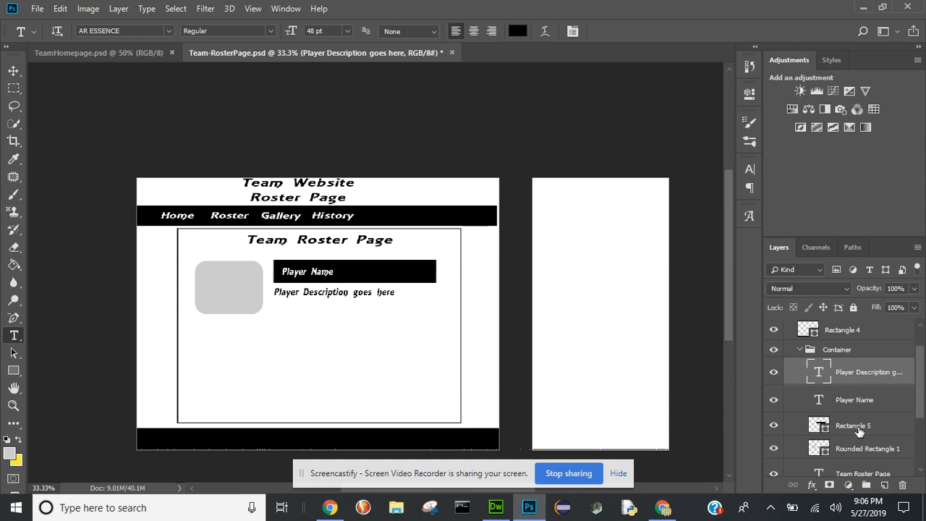
pyautogui.keyDown('shift'); pyautogui.click(860, 450); pyautogui.keyUp('shift')
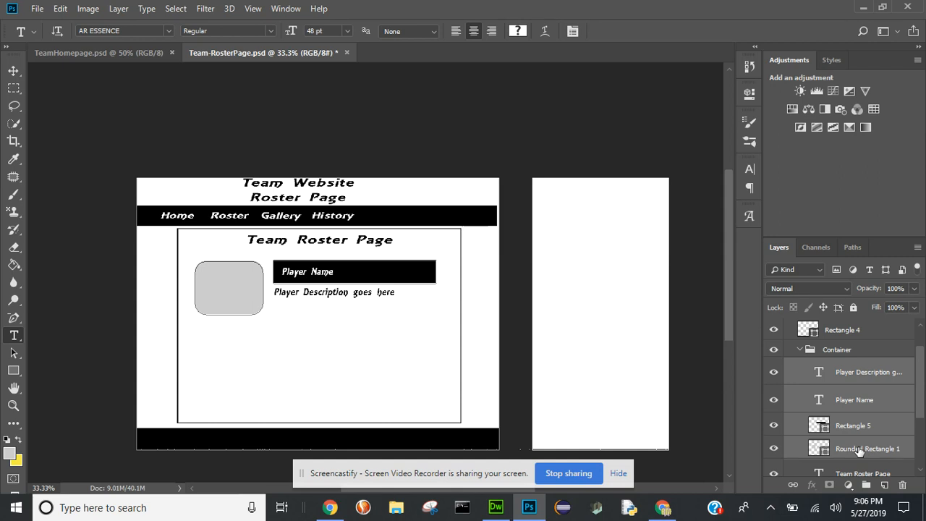
pyautogui.hotkey('ctrl', 'g')
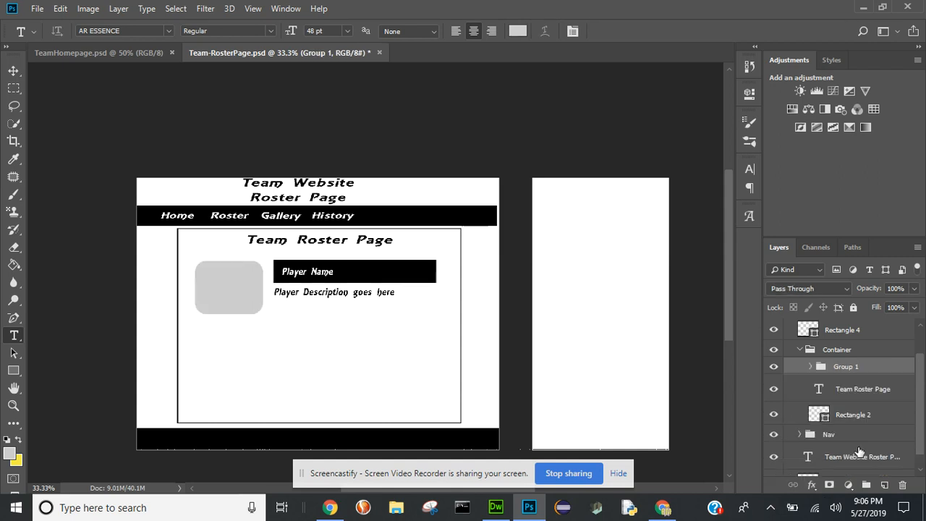
pyautogui.doubleClick(846, 367)
pyautogui.write('Content Box')
pyautogui.press('Return')
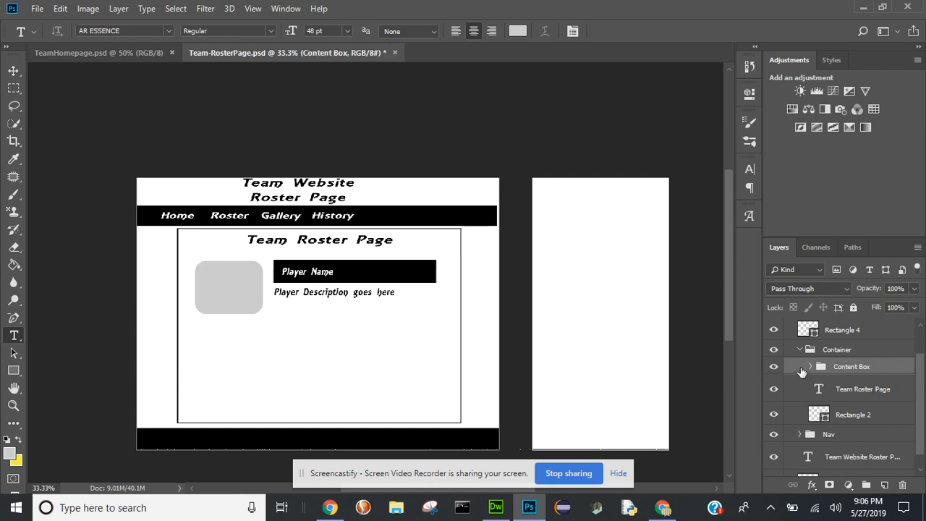
# - Check what the Content Box group contains, and duplicate it straight down as a second player block
pyautogui.click(774, 367)
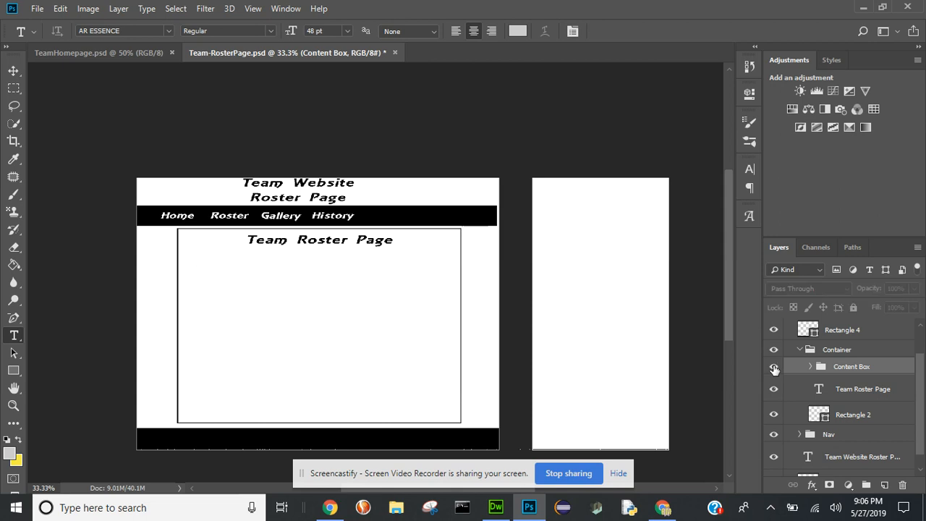
pyautogui.click(774, 367)
pyautogui.click(811, 366)
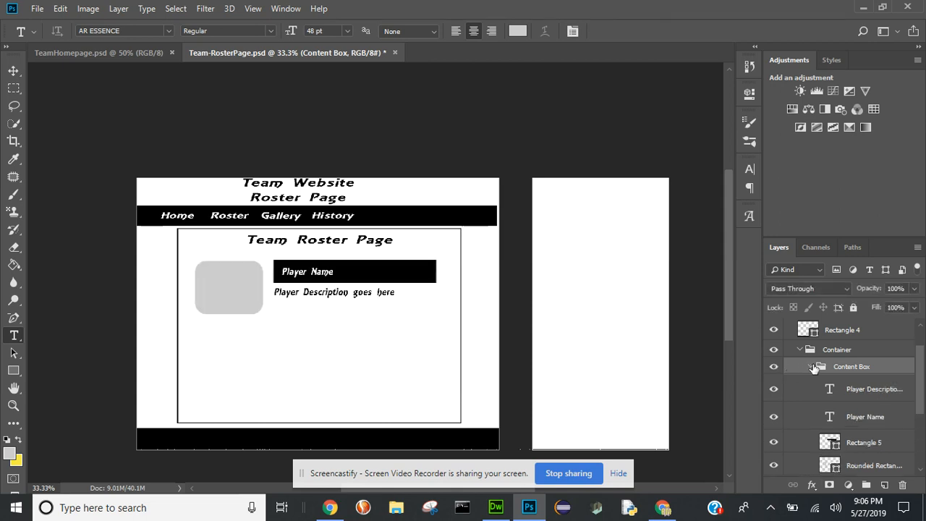
pyautogui.click(812, 367)
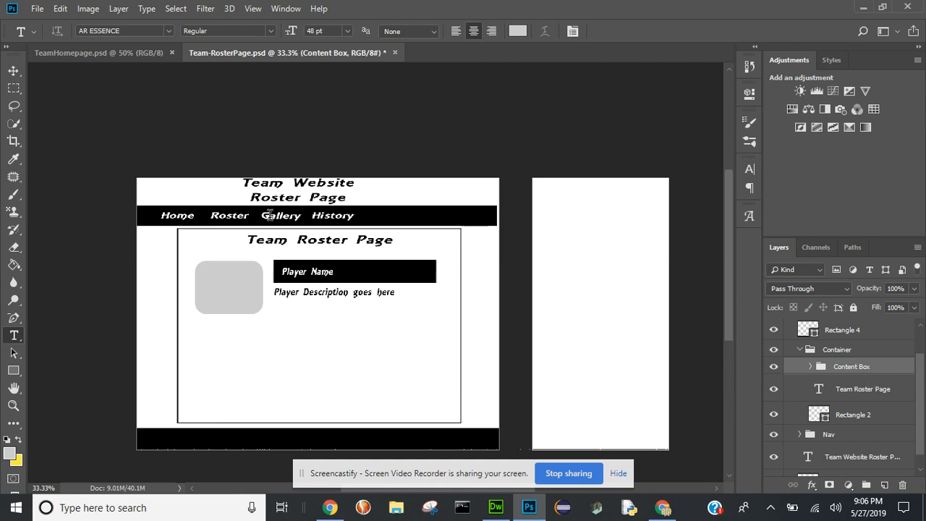
pyautogui.click(13, 70)
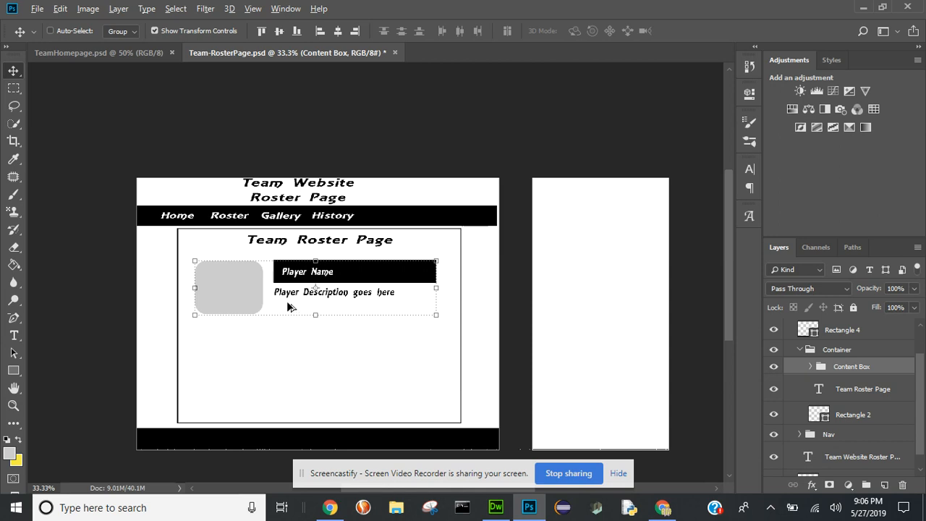
pyautogui.moveTo(287, 307); pyautogui.dragTo(287, 372)
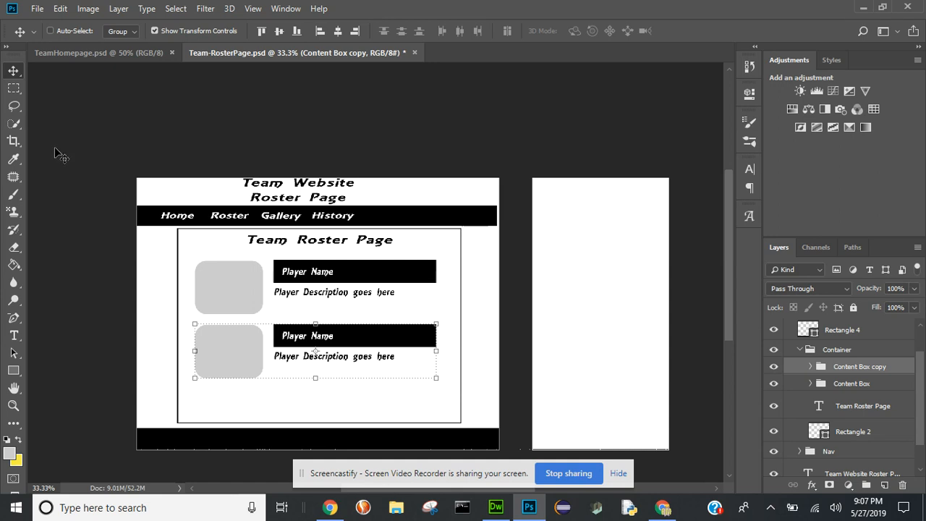
# - Set the height of Artboard 1 to 1800 px
pyautogui.click(10, 75)
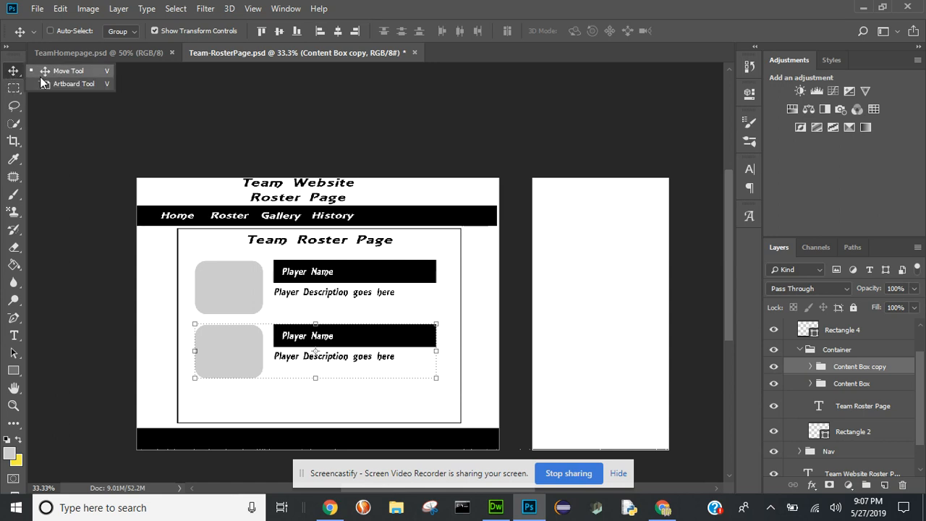
pyautogui.click(41, 84)
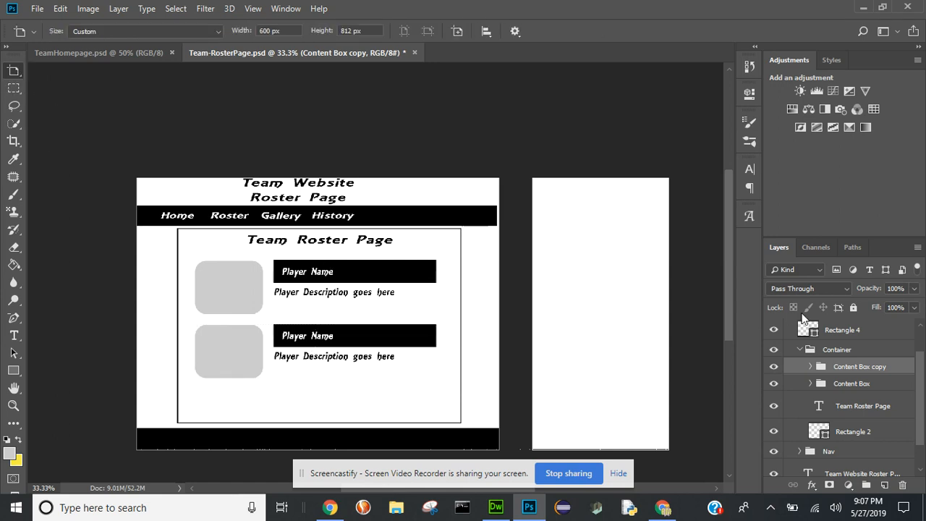
pyautogui.moveTo(919, 422); pyautogui.dragTo(921, 376)
pyautogui.click(821, 346)
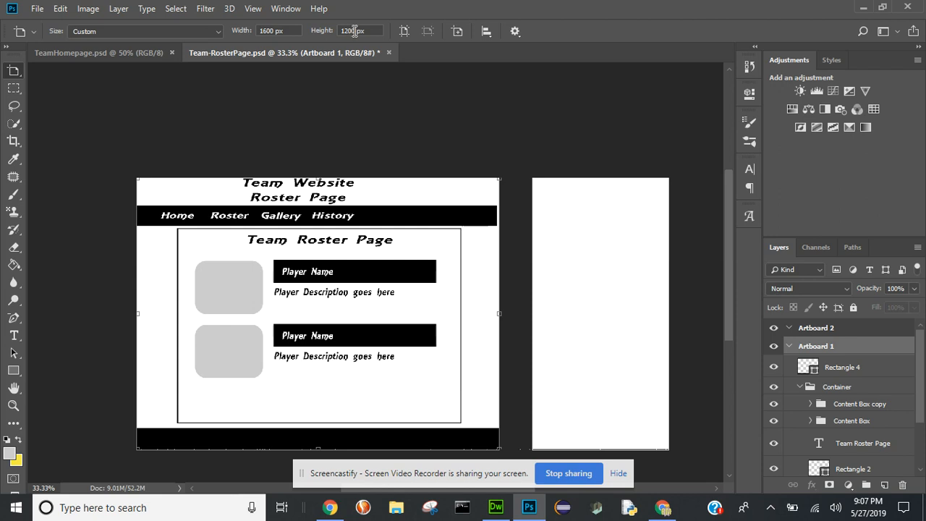
pyautogui.moveTo(356, 31); pyautogui.dragTo(340, 31)
pyautogui.write('1800')
pyautogui.press('Return')
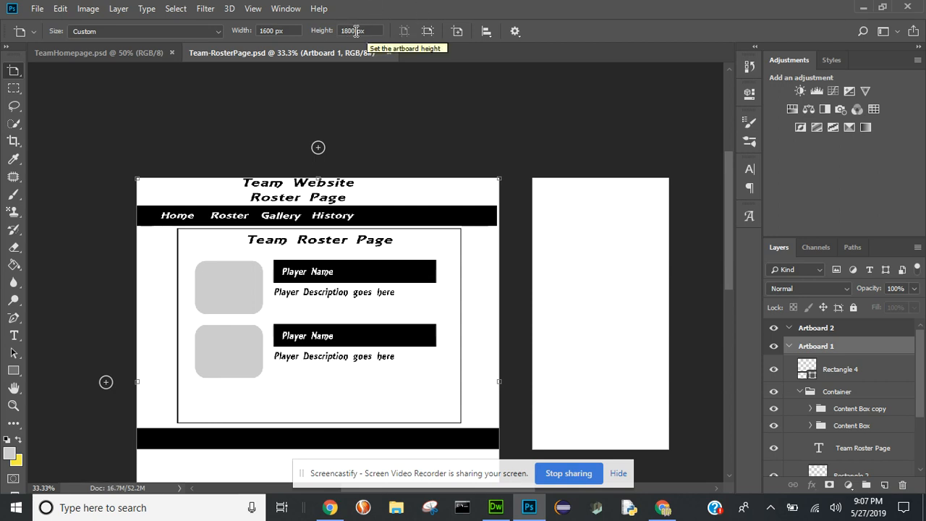
# - Set the height of Artboard 1 to 2300 px
pyautogui.moveTo(356, 31); pyautogui.dragTo(333, 30)
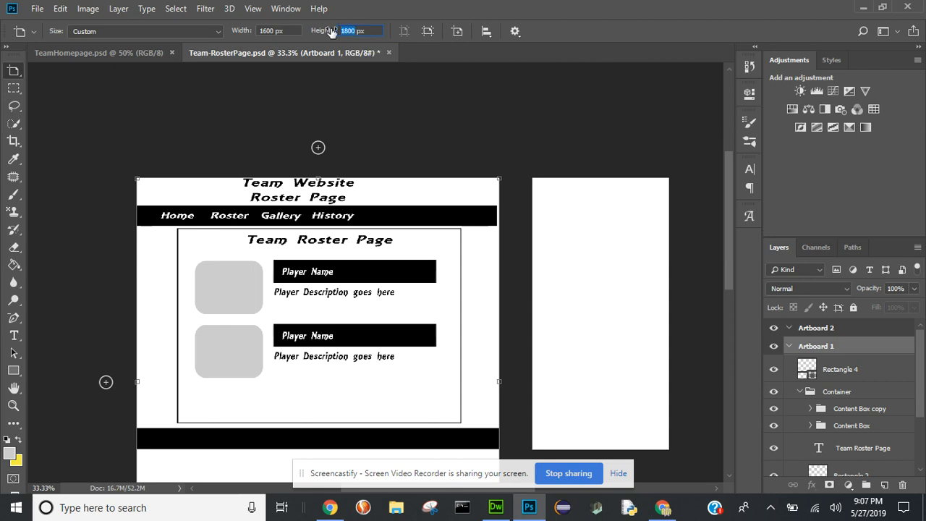
pyautogui.write('2300')
pyautogui.press('Return')
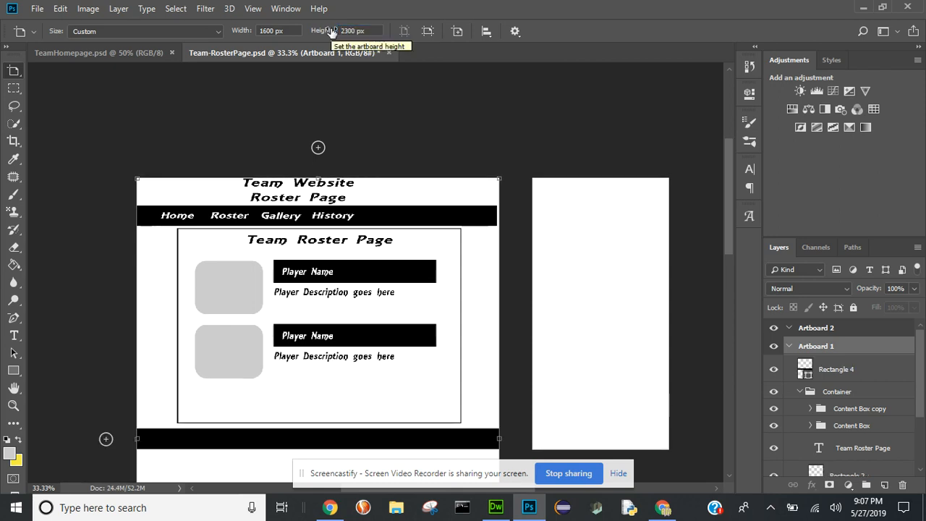
# - Set the height of Artboard 1 to 1900 px
pyautogui.moveTo(727, 160); pyautogui.dragTo(746, 197)
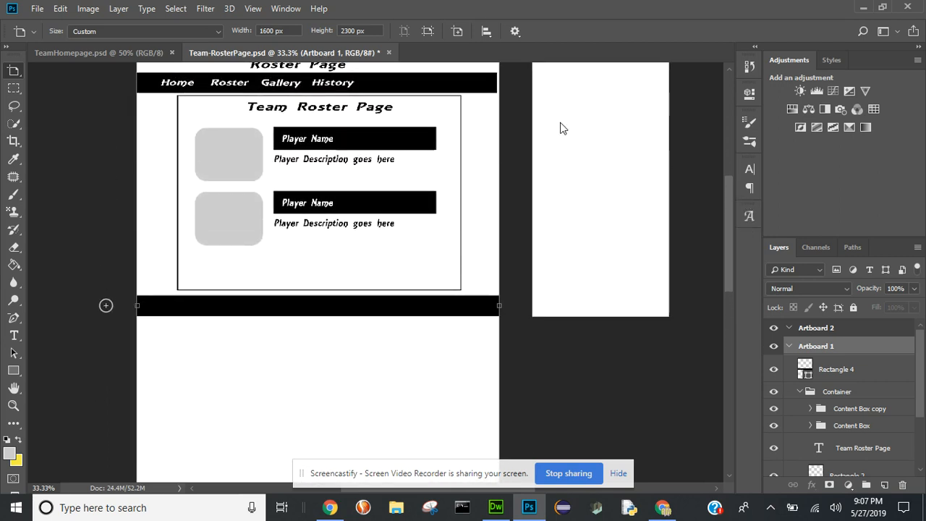
pyautogui.click(350, 31)
pyautogui.write('1900')
pyautogui.press('Return')
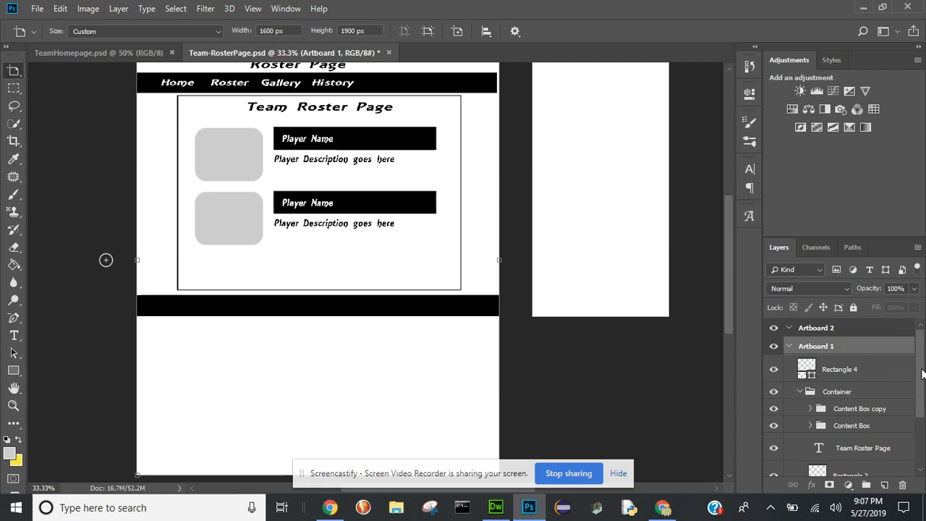
# - Identify the Rectangle 4 layer by toggling its visibility and rename it "Footer"
pyautogui.moveTo(923, 373); pyautogui.dragTo(924, 423)
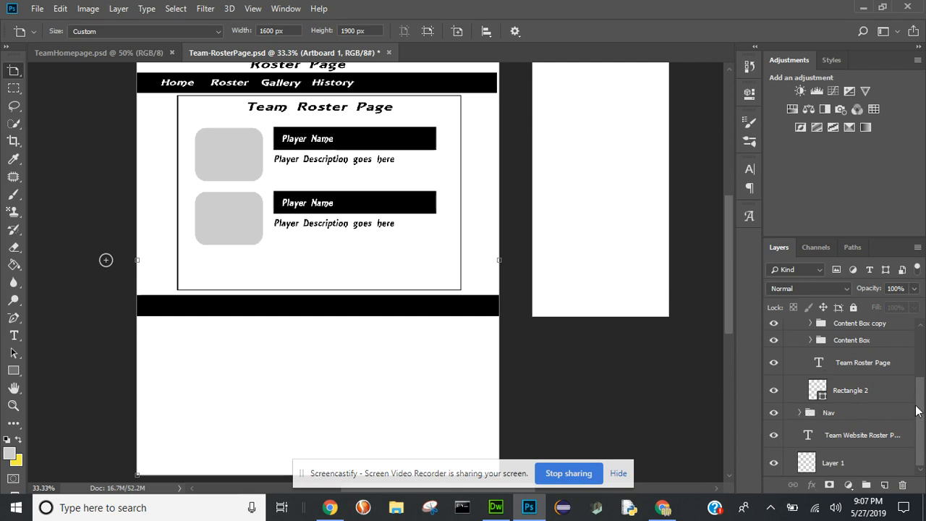
pyautogui.scroll(3, 886, 356)
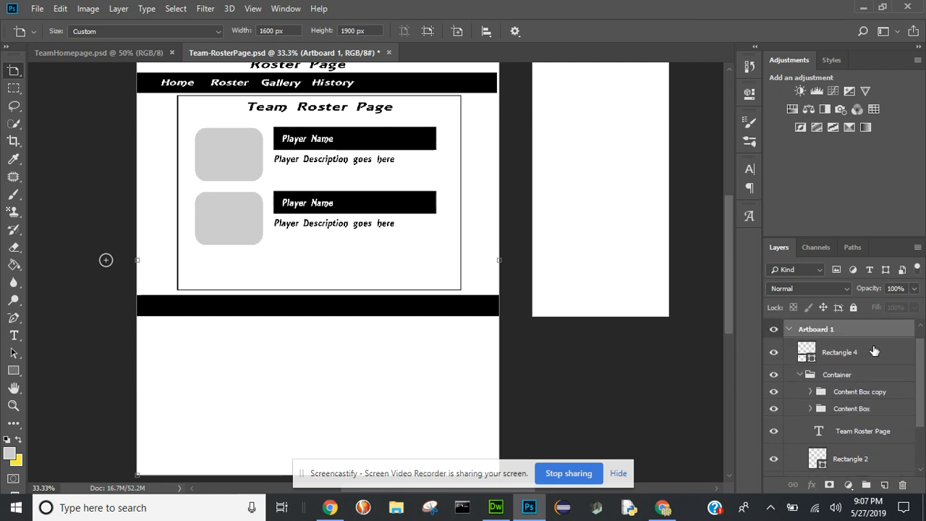
pyautogui.press('v')
pyautogui.click(880, 353)
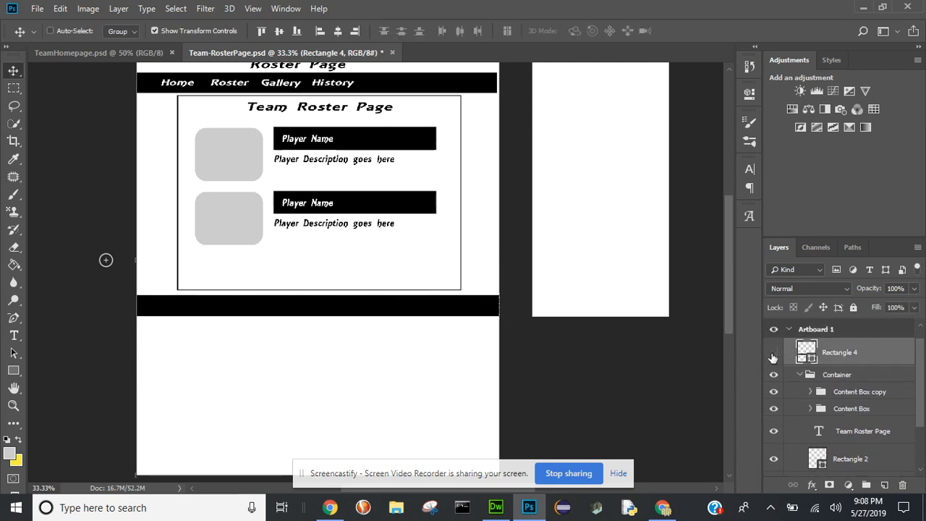
pyautogui.click(773, 353)
pyautogui.click(774, 355)
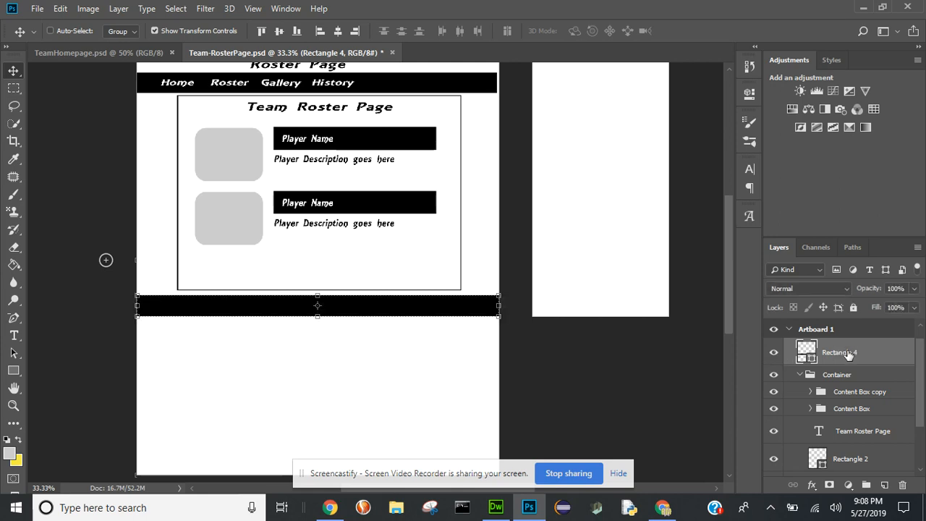
pyautogui.doubleClick(840, 353)
pyautogui.write('Footer')
pyautogui.press('Return')
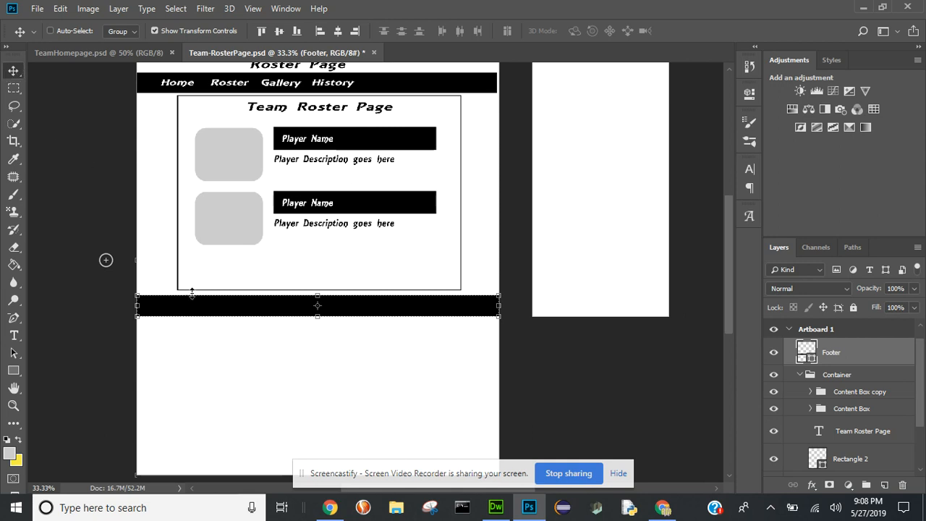
# - Move the Footer bar down to the bottom edge of Artboard 1, spanning its full width
pyautogui.moveTo(202, 314); pyautogui.dragTo(206, 418)
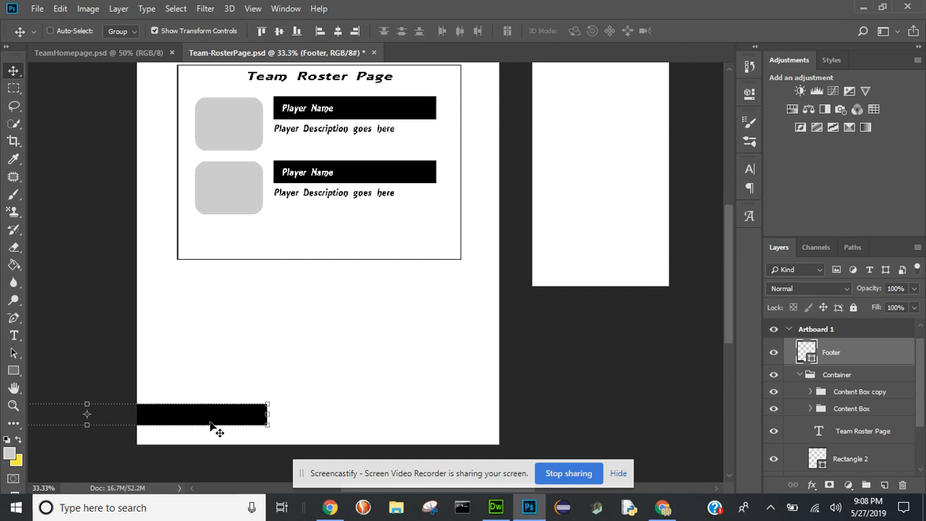
pyautogui.moveTo(215, 424); pyautogui.dragTo(443, 442)
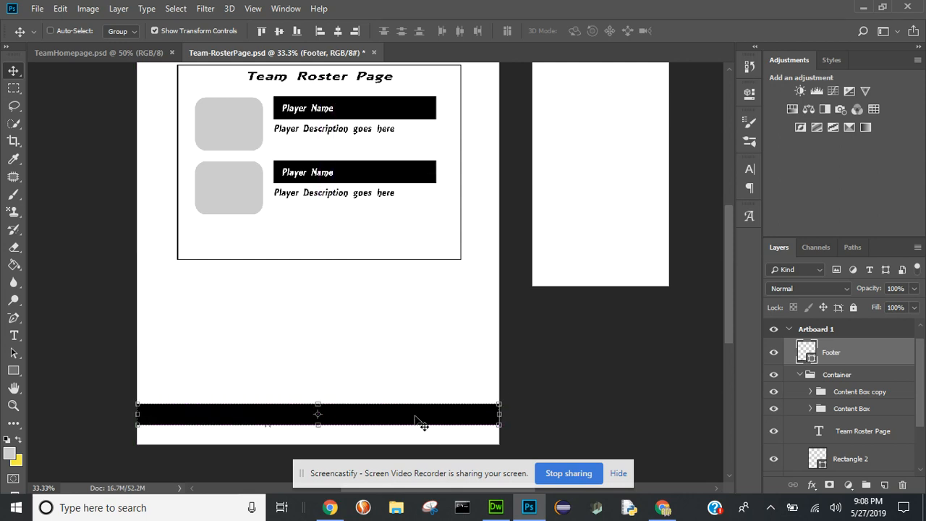
pyautogui.moveTo(414, 414); pyautogui.dragTo(414, 433)
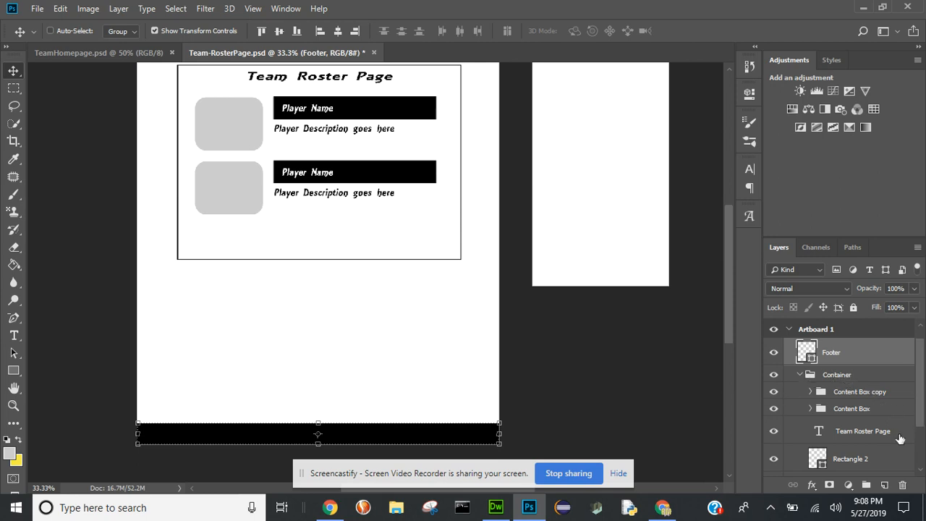
# - Stretch the container outline (Rectangle 2) down to just above the footer, to about 171% of its height
pyautogui.click(859, 458)
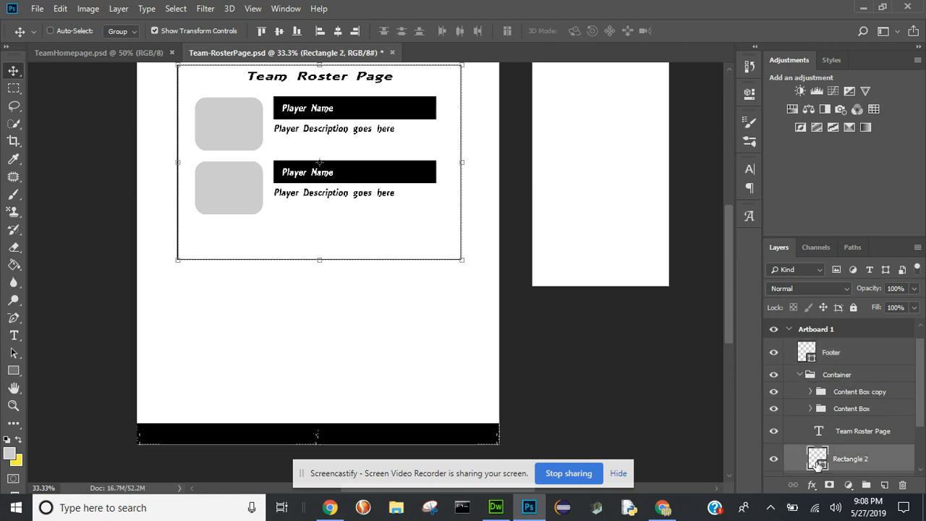
pyautogui.click(773, 458)
pyautogui.click(772, 459)
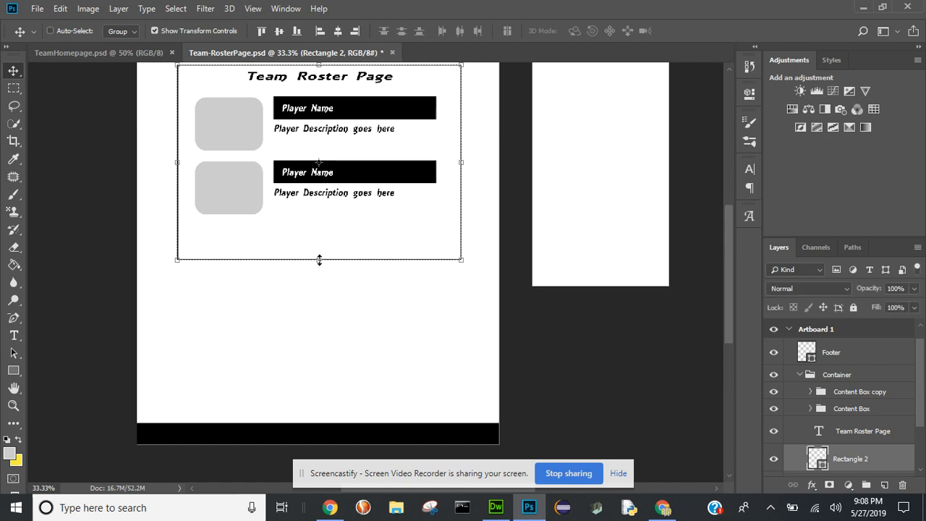
pyautogui.moveTo(319, 259); pyautogui.dragTo(325, 399)
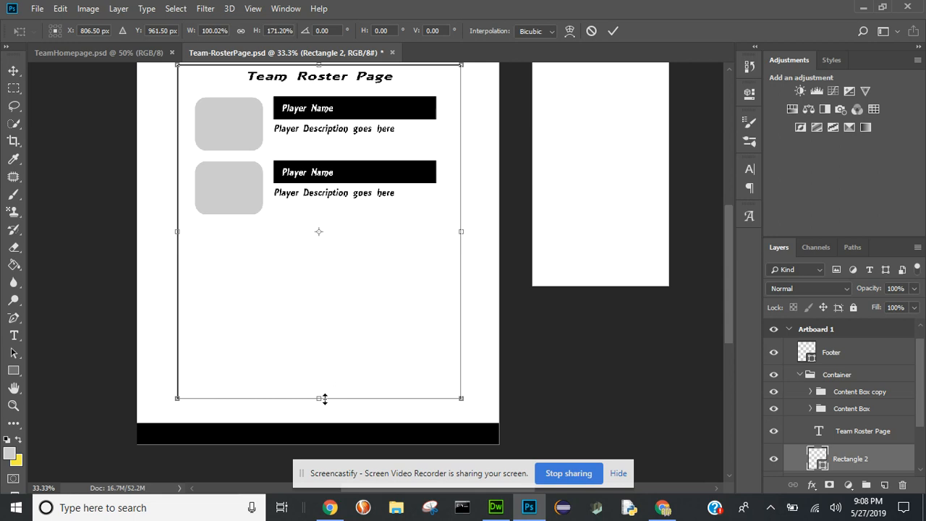
pyautogui.click(612, 33)
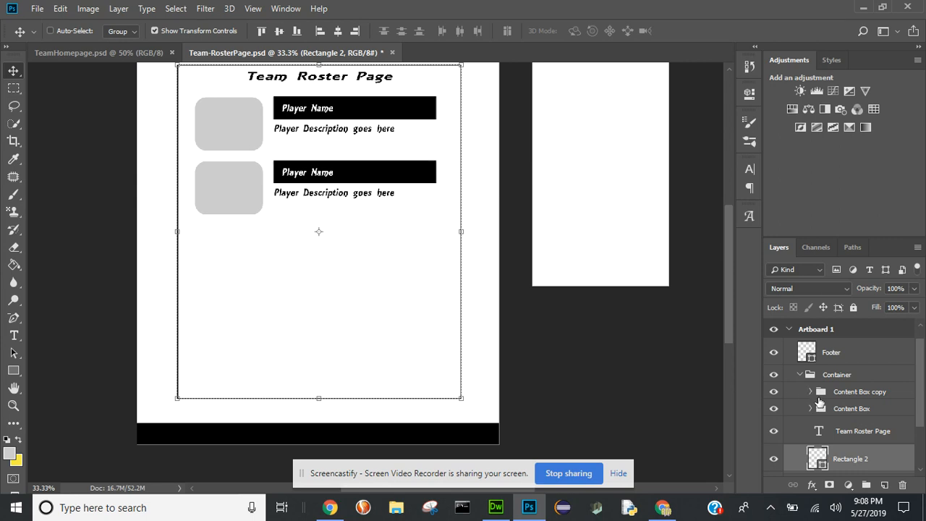
# - Duplicate the Content Box group twice to place a third and a fourth player block below the existing two
pyautogui.click(839, 410)
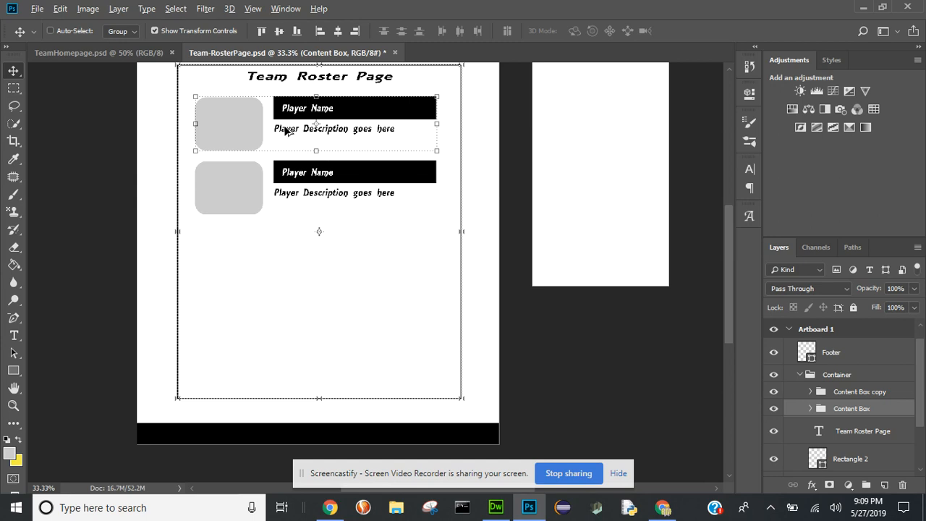
pyautogui.moveTo(286, 130); pyautogui.dragTo(290, 329)
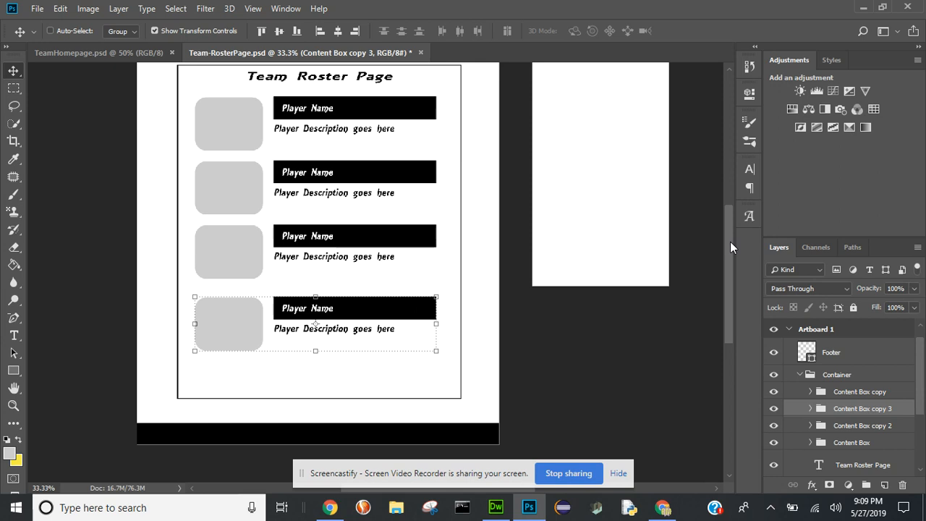
# - Add the centered two-line title "Team Website Roster Page" near the top of Artboard 2 in 48 pt AR ESSENCE
pyautogui.moveTo(730, 242); pyautogui.dragTo(728, 206)
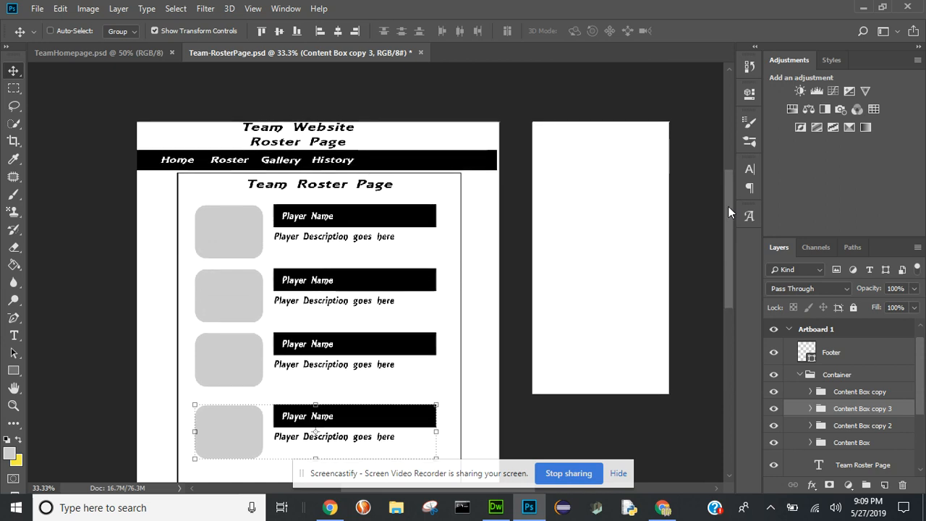
pyautogui.click(789, 329)
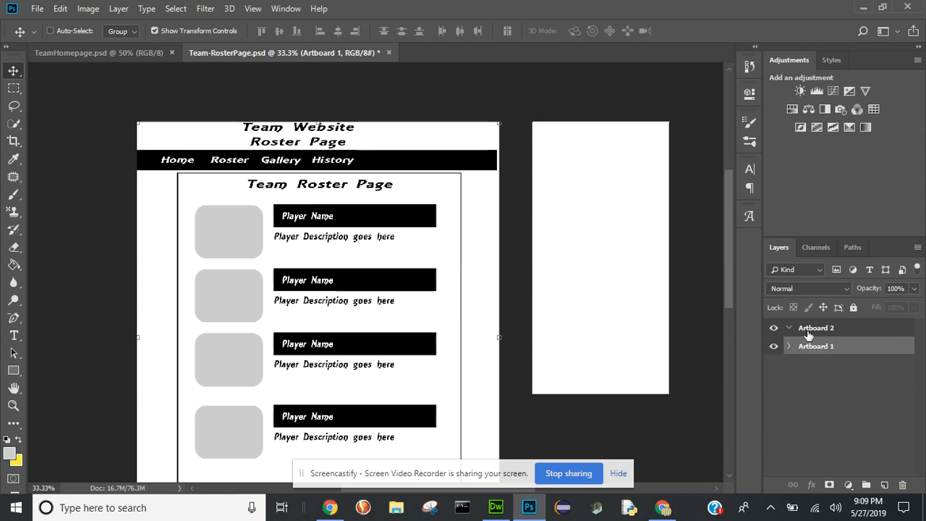
pyautogui.click(790, 329)
pyautogui.click(818, 329)
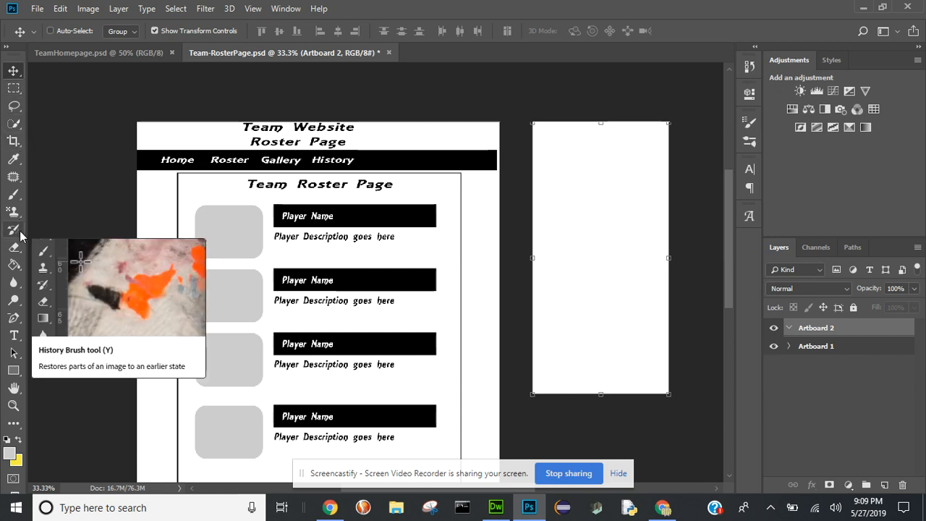
pyautogui.click(14, 335)
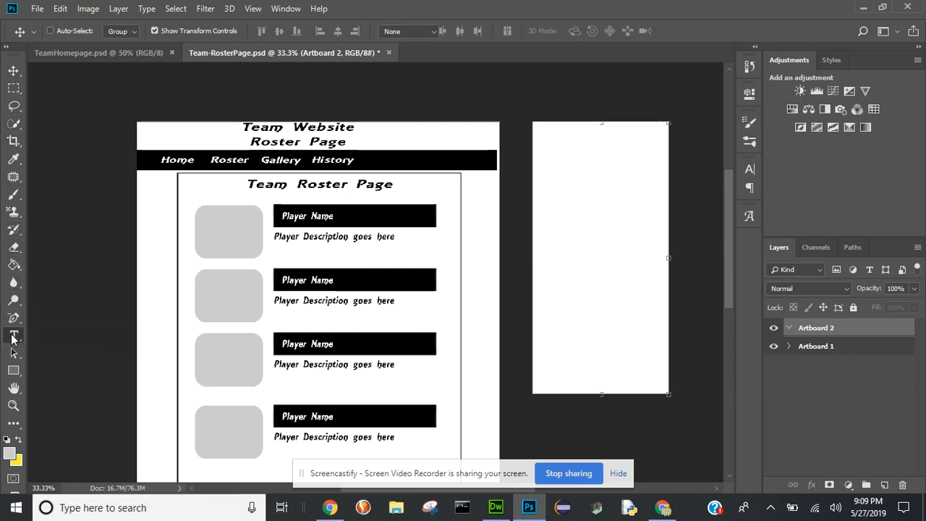
pyautogui.click(600, 135)
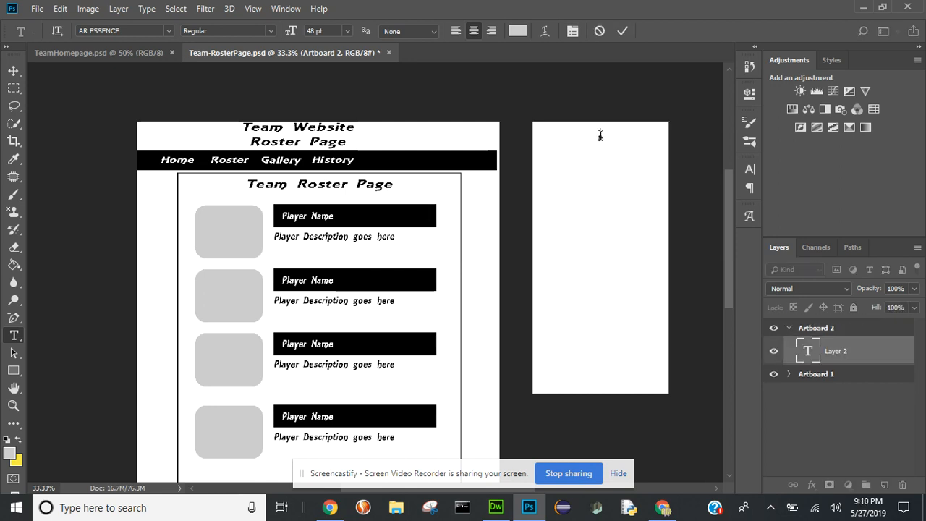
pyautogui.write('Team W')
pyautogui.write('ebsite')
pyautogui.write('Roster P')
pyautogui.write('age')
pyautogui.click(623, 30)
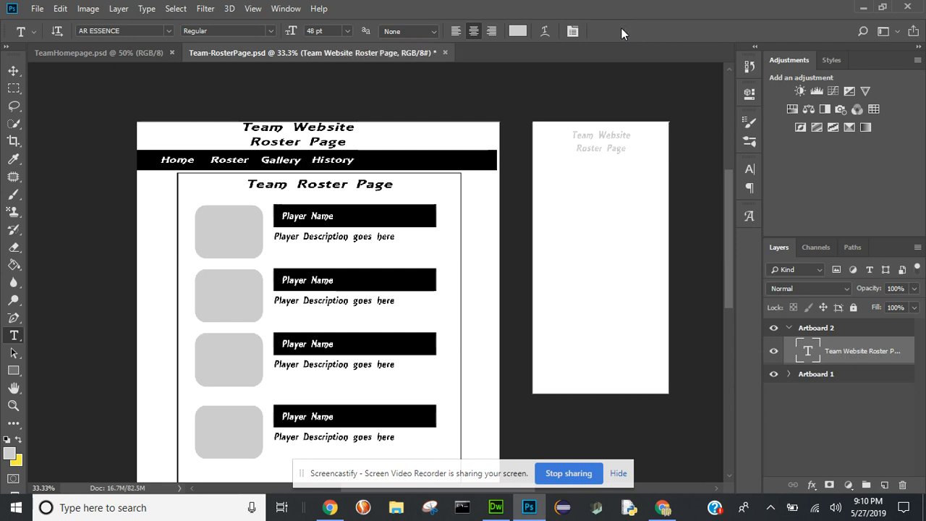
# - Set the Artboard 2 title's text color to black (000000) and its font size to 36 pt
pyautogui.click(514, 30)
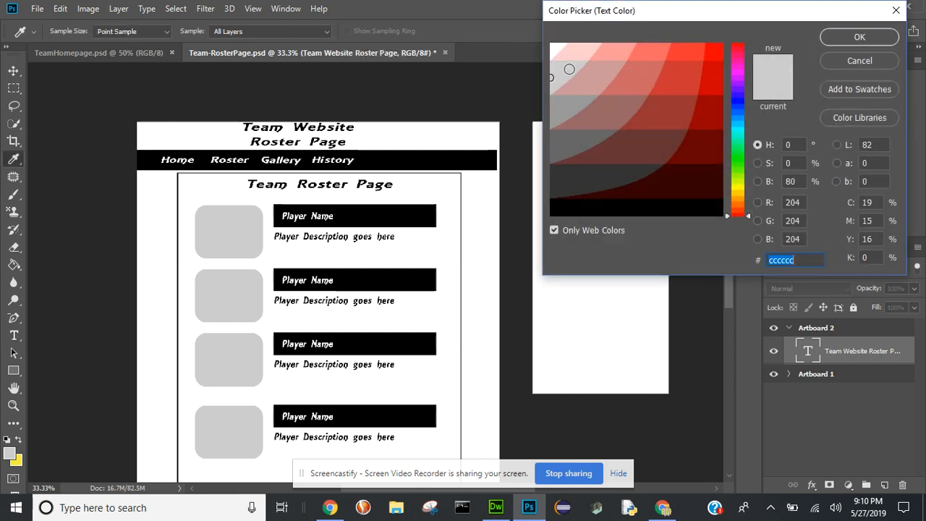
pyautogui.click(554, 211)
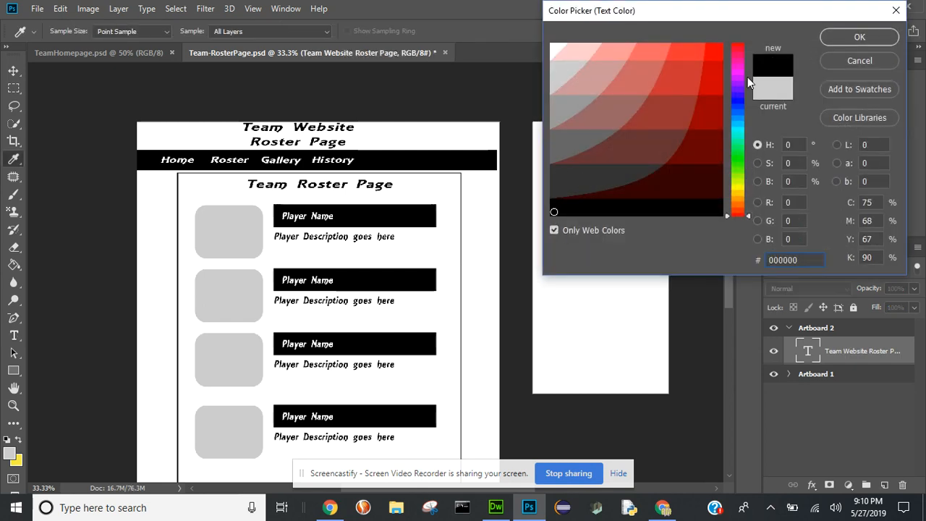
pyautogui.click(850, 37)
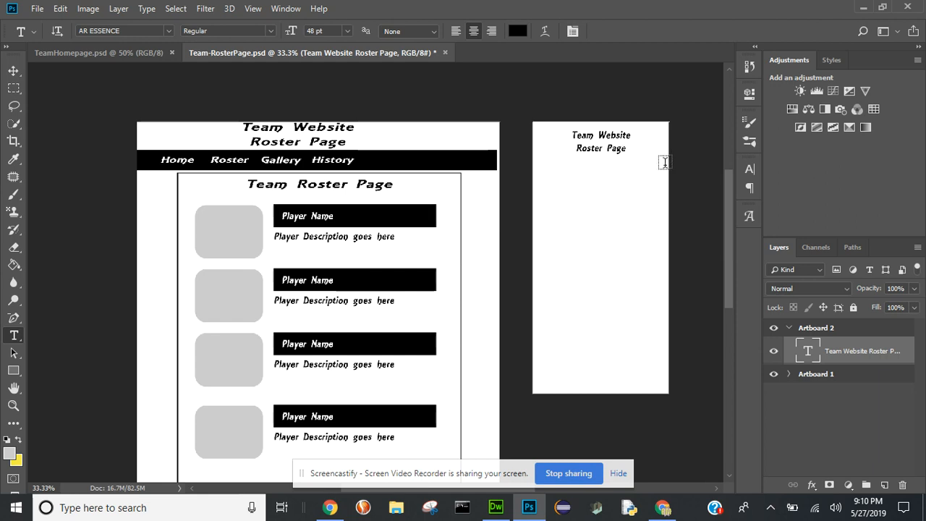
pyautogui.click(349, 31)
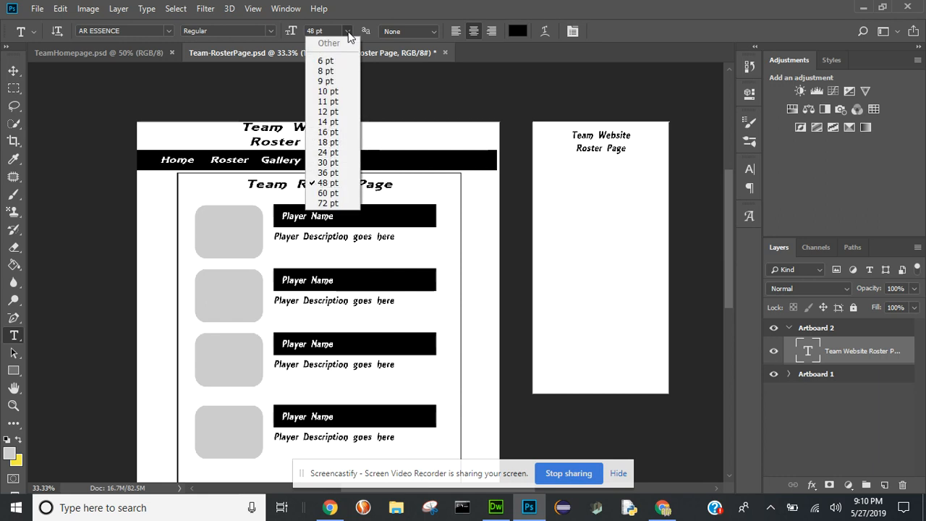
pyautogui.click(328, 173)
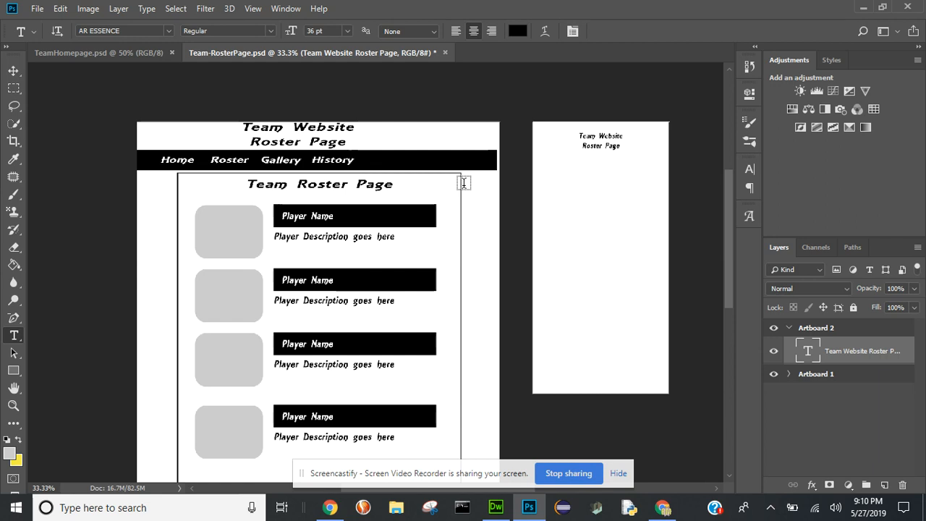
# - Move the Artboard 2 title up to just below the artboard's top edge
pyautogui.hotkey('ctrl', 't')
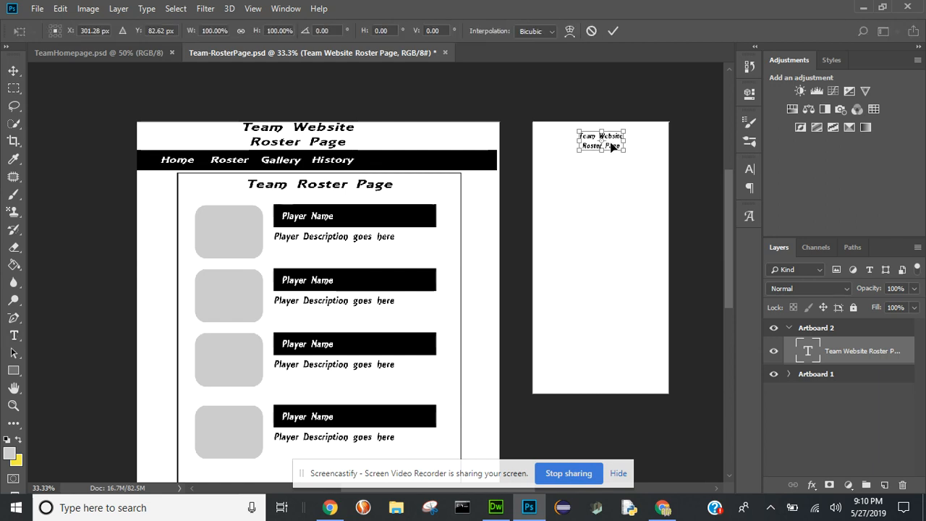
pyautogui.moveTo(611, 147); pyautogui.dragTo(611, 140)
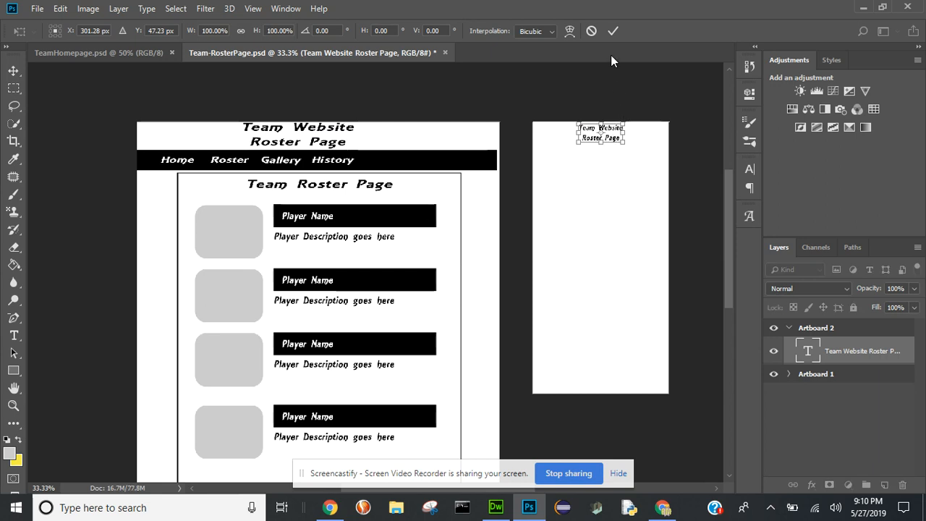
pyautogui.click(610, 31)
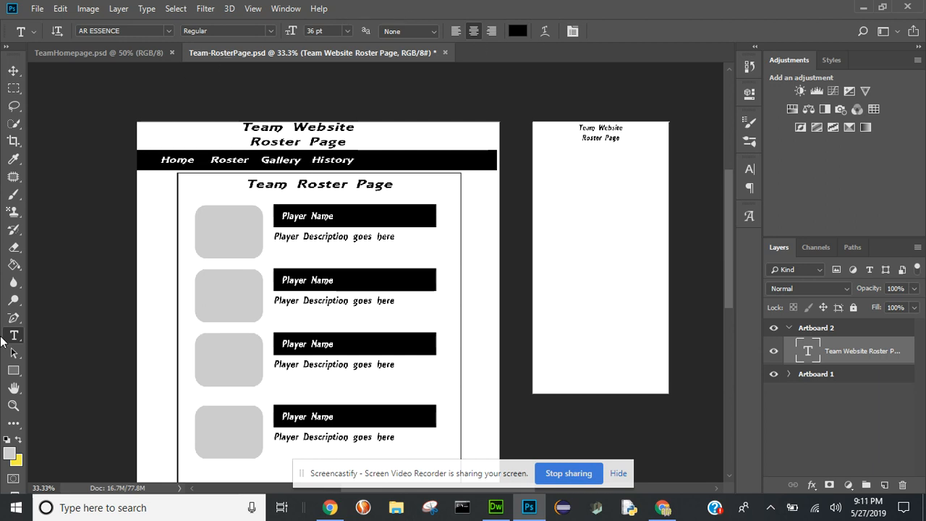
# - Draw a rectangle about 611 by 298 px across Artboard 2's width just below the title and fill it black
pyautogui.click(12, 372)
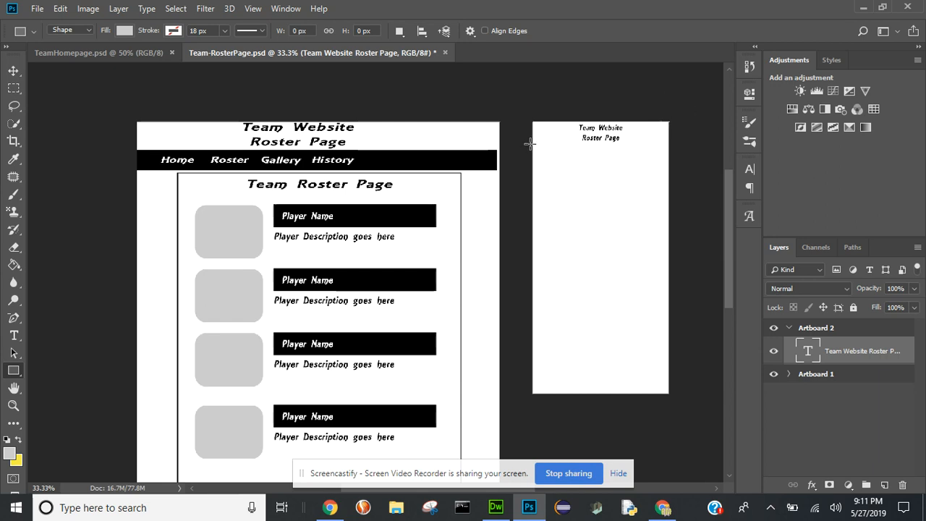
pyautogui.moveTo(530, 144); pyautogui.dragTo(669, 210)
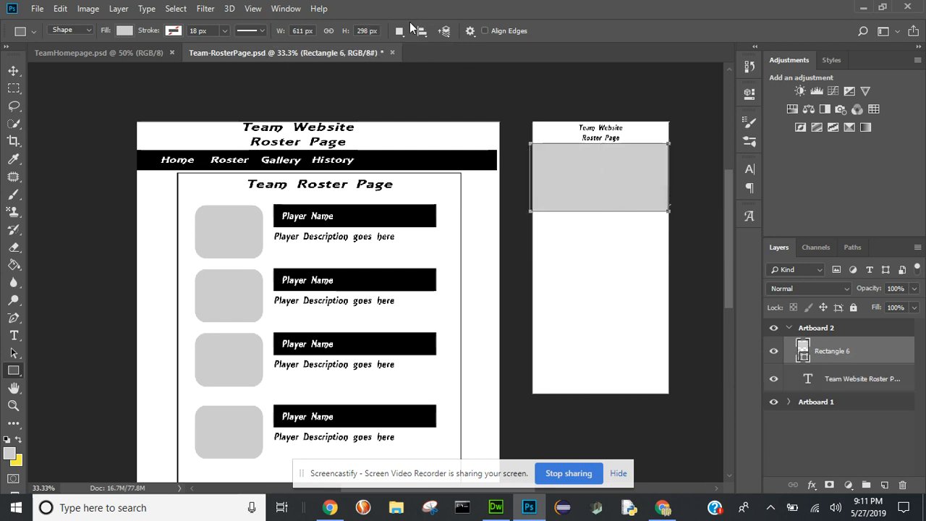
pyautogui.click(125, 30)
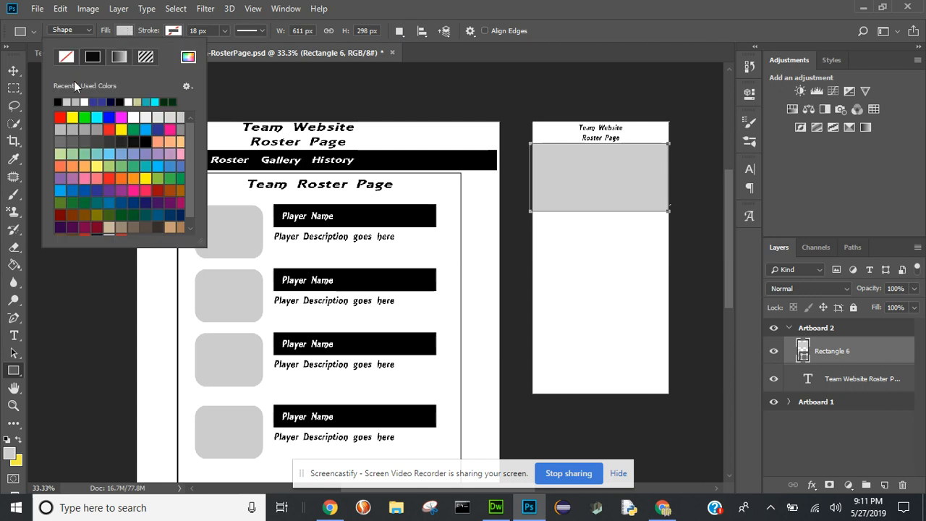
pyautogui.click(60, 100)
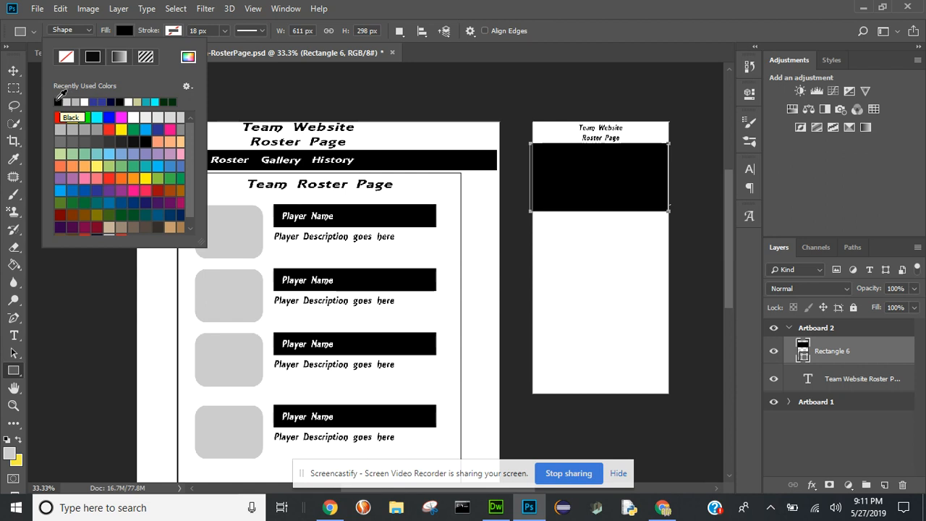
# - Add a left-aligned white (ffffff) 36 pt "Home" text on the blank area just below Artboard 2's black rectangle
pyautogui.click(14, 335)
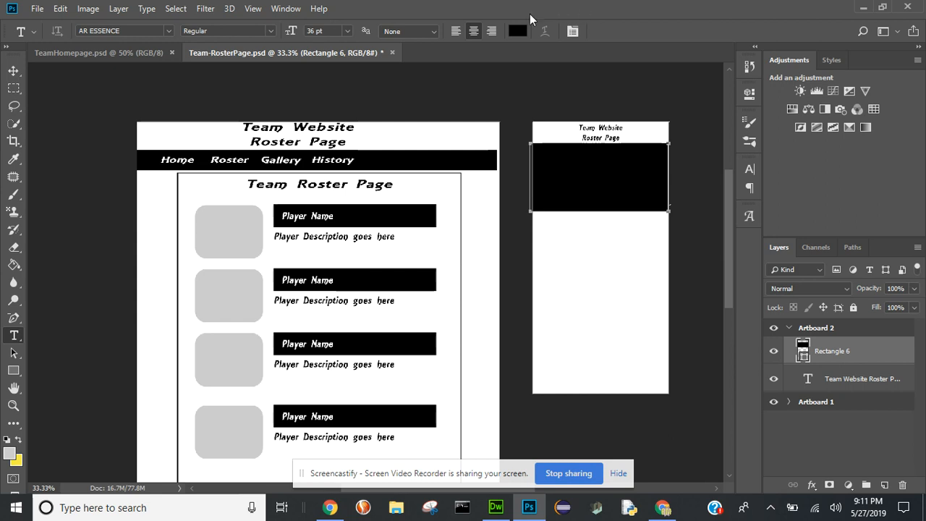
pyautogui.click(517, 30)
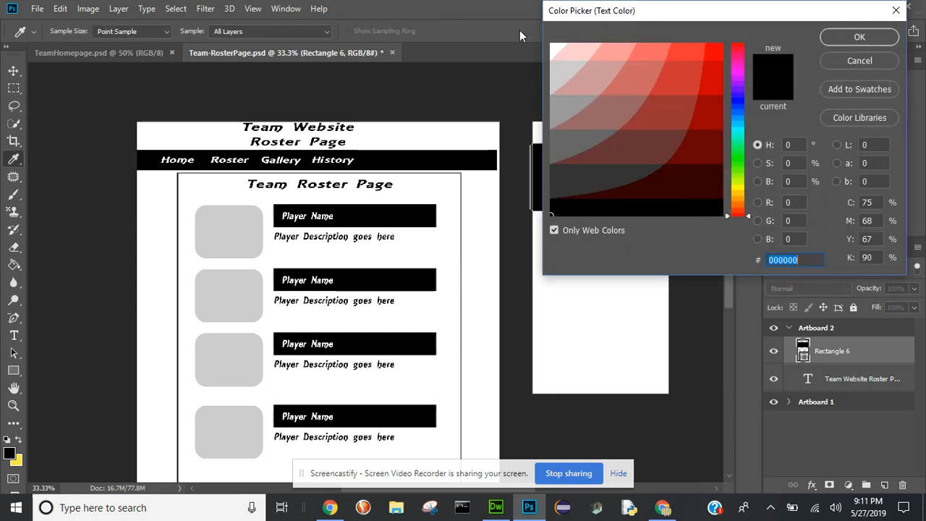
pyautogui.click(553, 48)
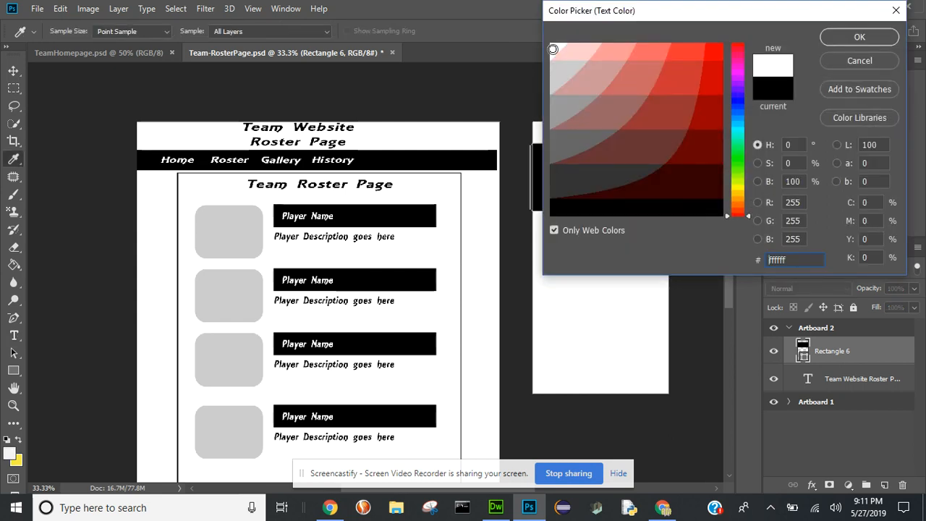
pyautogui.click(846, 38)
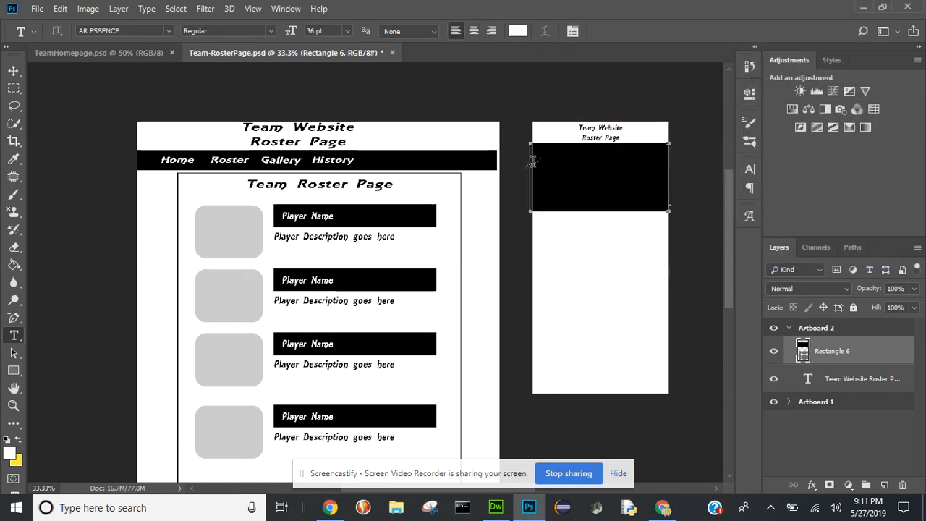
pyautogui.click(543, 226)
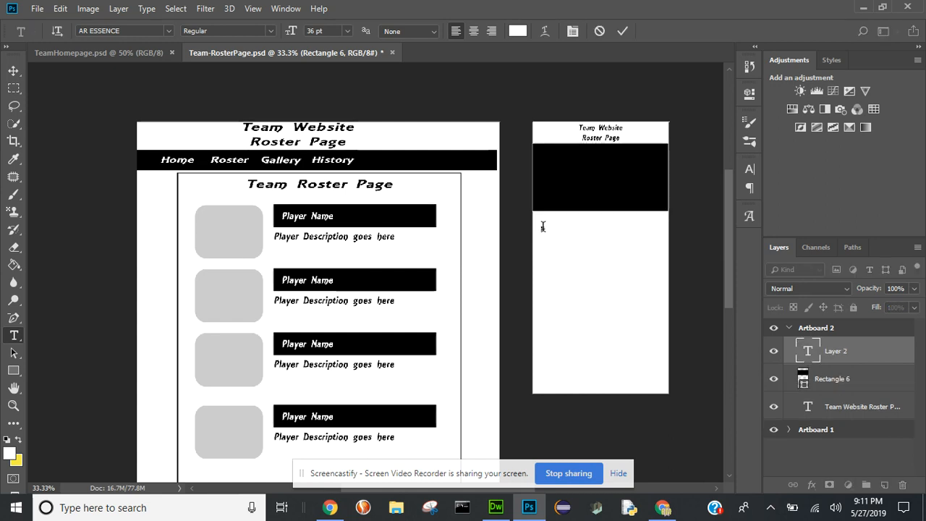
pyautogui.write('Home')
pyautogui.click(623, 30)
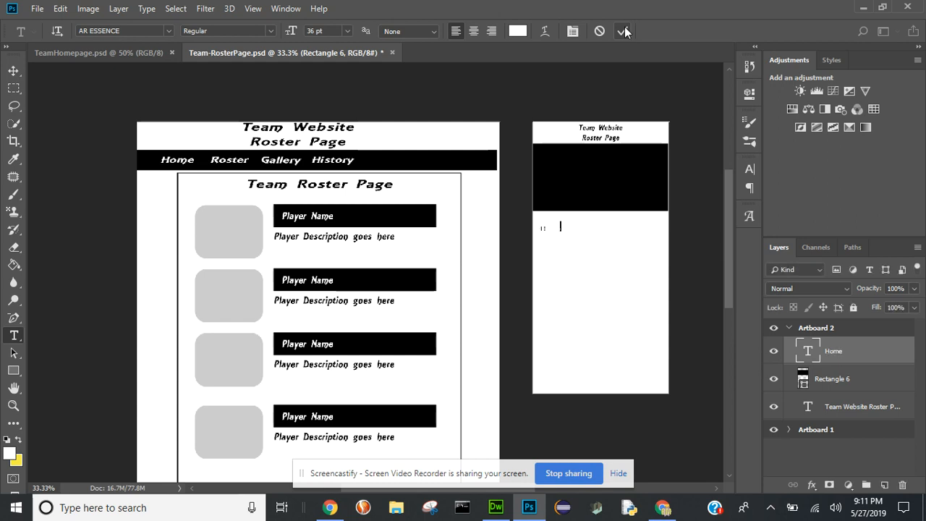
pyautogui.hotkey('ctrl', 't')
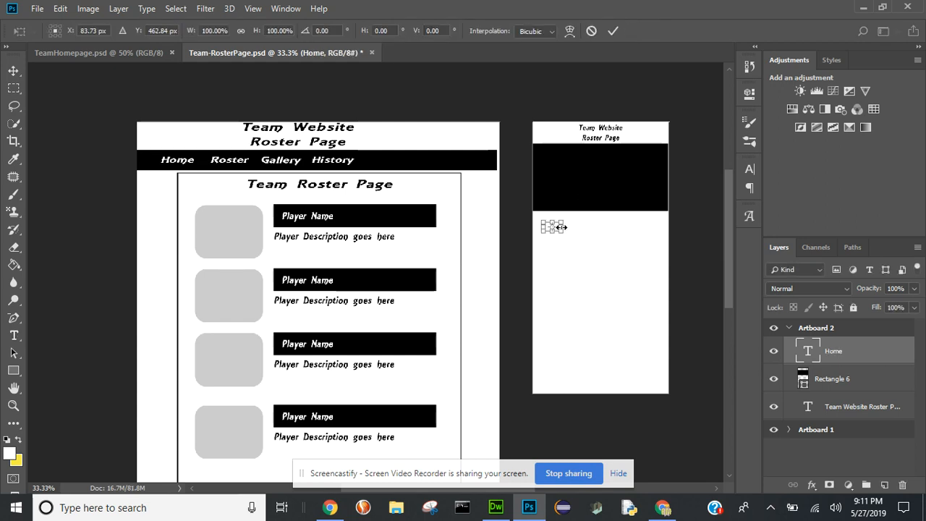
pyautogui.hotkey('ctrl', '+')
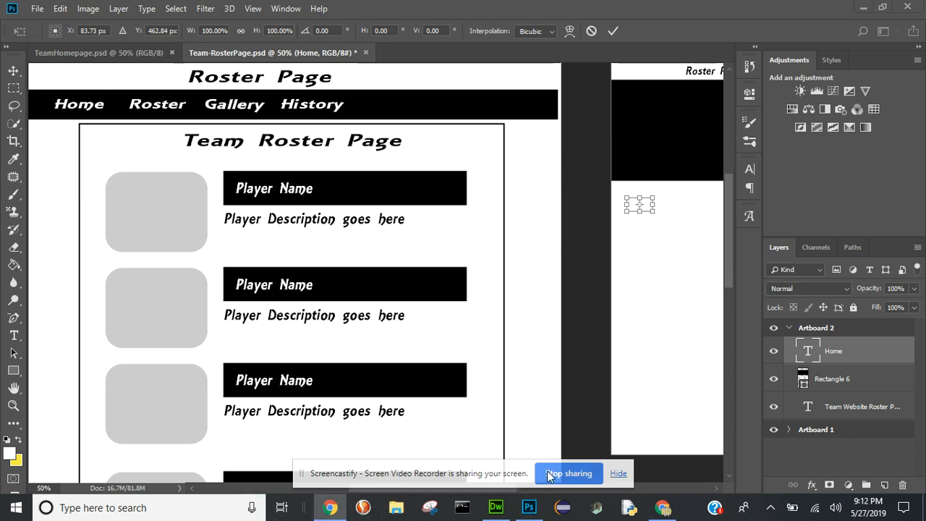
pyautogui.click(619, 474)
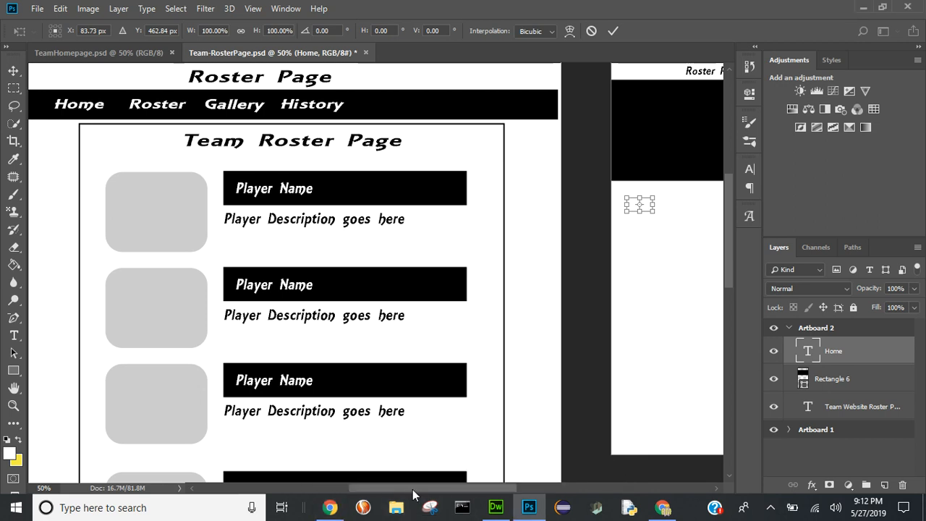
pyautogui.moveTo(414, 487); pyautogui.dragTo(496, 487)
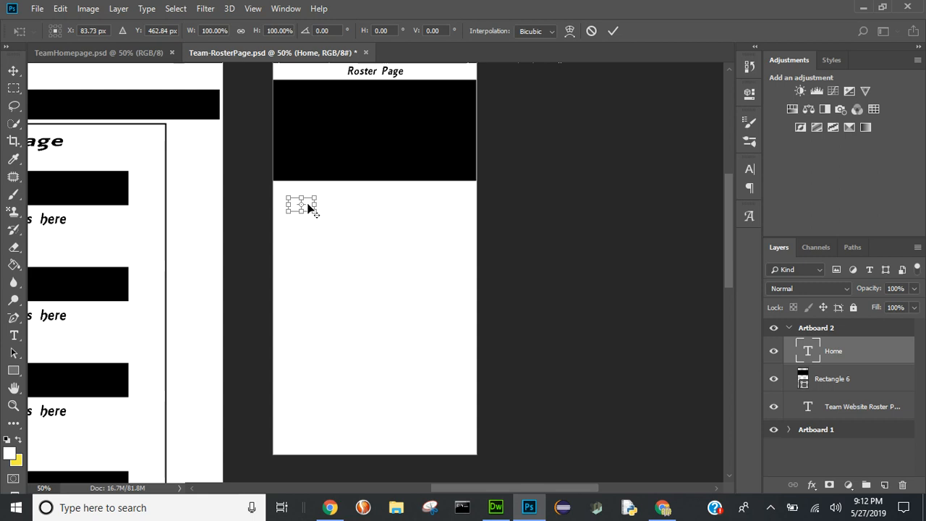
pyautogui.moveTo(307, 208)
pyautogui.mouseDown()
pyautogui.moveTo(307, 123)
pyautogui.moveTo(304, 207)
pyautogui.mouseUp()
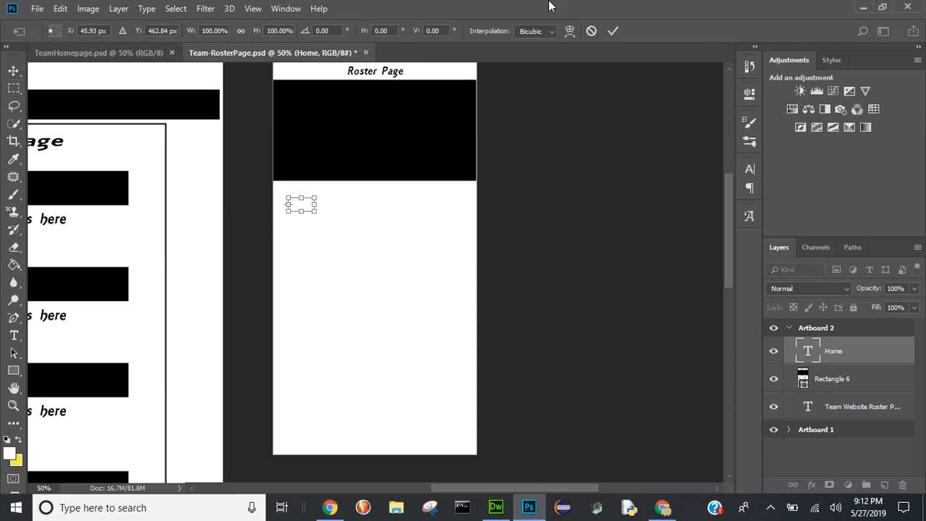
pyautogui.click(595, 27)
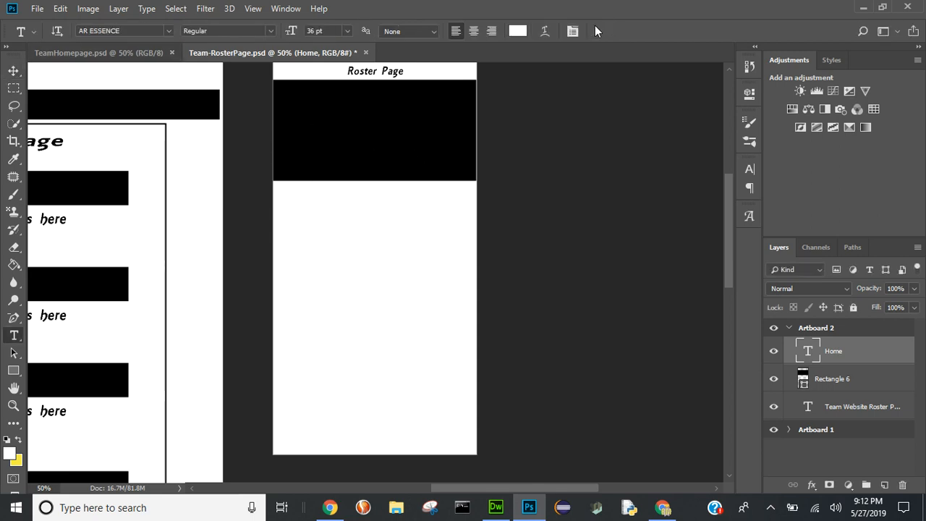
# - Move the "Home" text into the upper-left corner of Artboard 2's black rectangle and set its font size to 36 pt
pyautogui.hotkey('ctrl', 't')
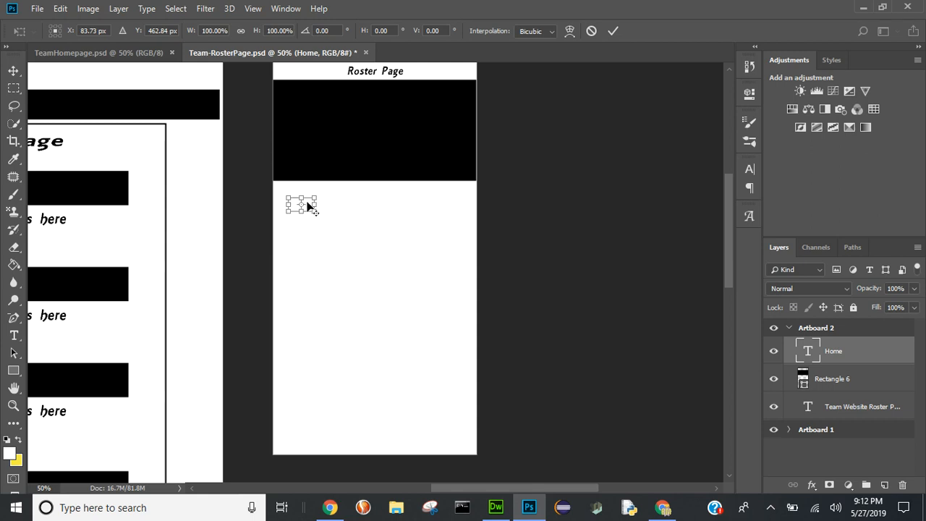
pyautogui.moveTo(308, 206)
pyautogui.mouseDown()
pyautogui.moveTo(306, 181)
pyautogui.moveTo(305, 212)
pyautogui.moveTo(301, 191)
pyautogui.mouseUp()
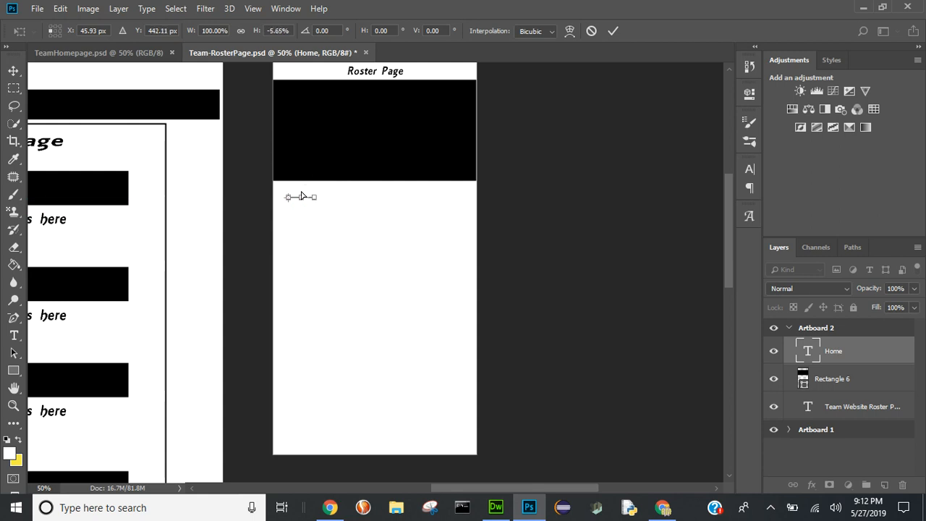
pyautogui.hotkey('ctrl', 'z')
pyautogui.moveTo(314, 210); pyautogui.dragTo(315, 96)
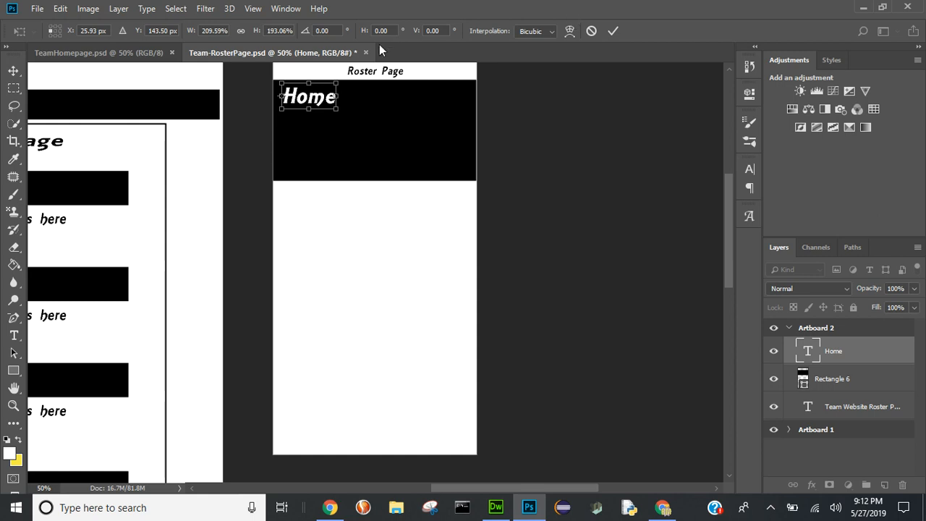
pyautogui.click(613, 31)
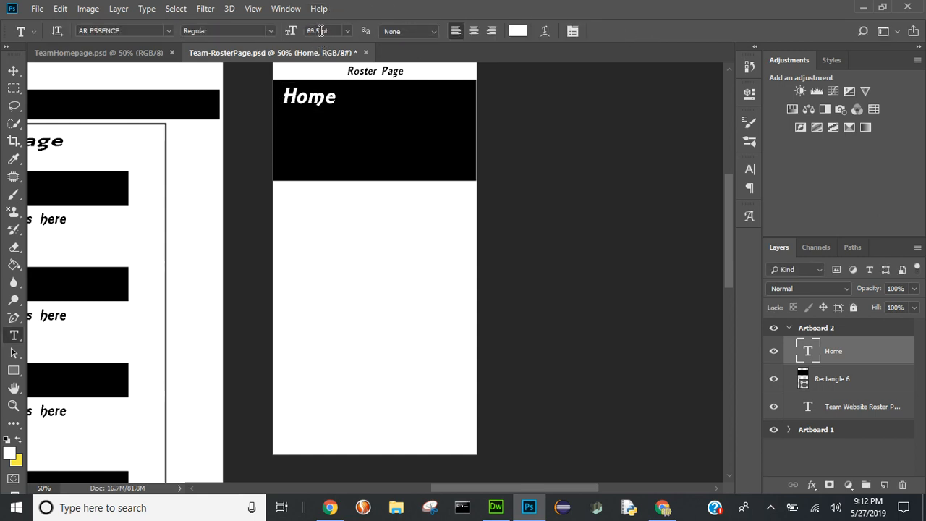
pyautogui.moveTo(321, 31); pyautogui.dragTo(286, 32)
pyautogui.press('Return')
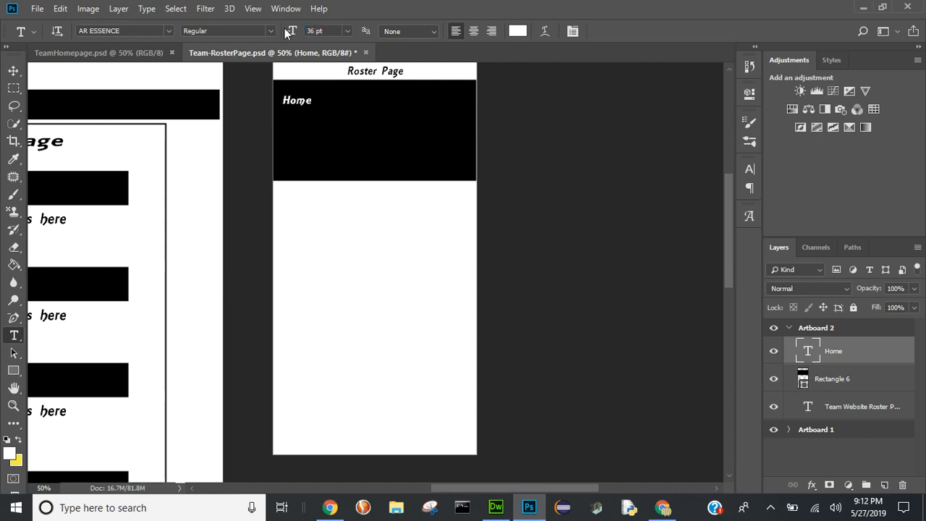
# - Nudge the "Home" text up about 20 px, closer to the upper edge of Artboard 2's black rectangle
pyautogui.hotkey('ctrl', 't')
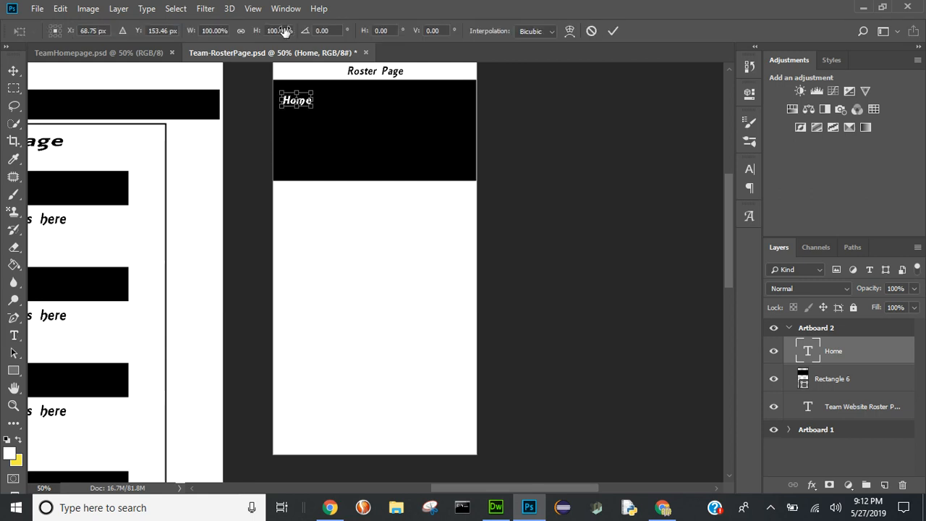
pyautogui.press('Up')
pyautogui.press('Up')
pyautogui.press('Up')
pyautogui.press('Up')
pyautogui.press('Up')
pyautogui.press('Up')
pyautogui.press('Up')
pyautogui.press('Up')
pyautogui.press('Up')
pyautogui.press('Up')
pyautogui.press('Up')
pyautogui.press('Up')
pyautogui.press('Up')
pyautogui.press('Up')
pyautogui.press('Up')
pyautogui.press('Up')
pyautogui.press('Up')
pyautogui.press('Up')
pyautogui.press('Up')
pyautogui.press('Up')
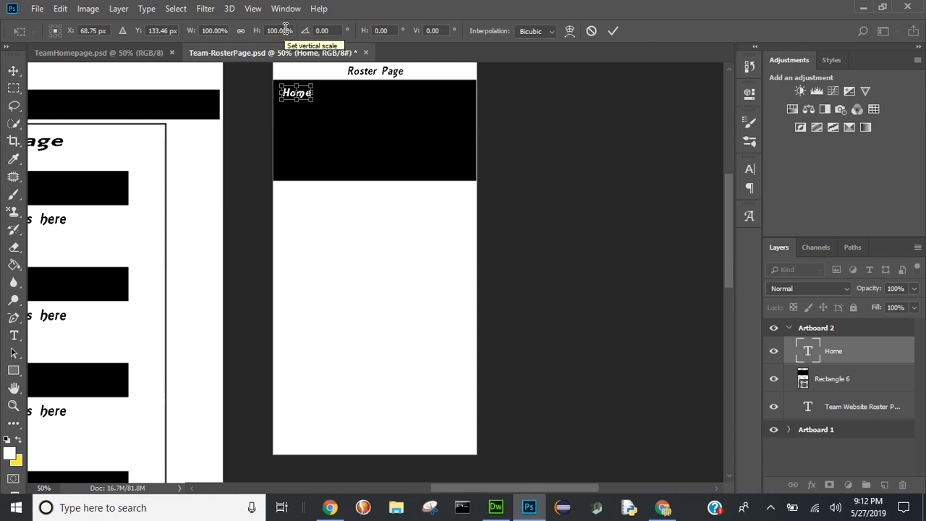
pyautogui.click(612, 31)
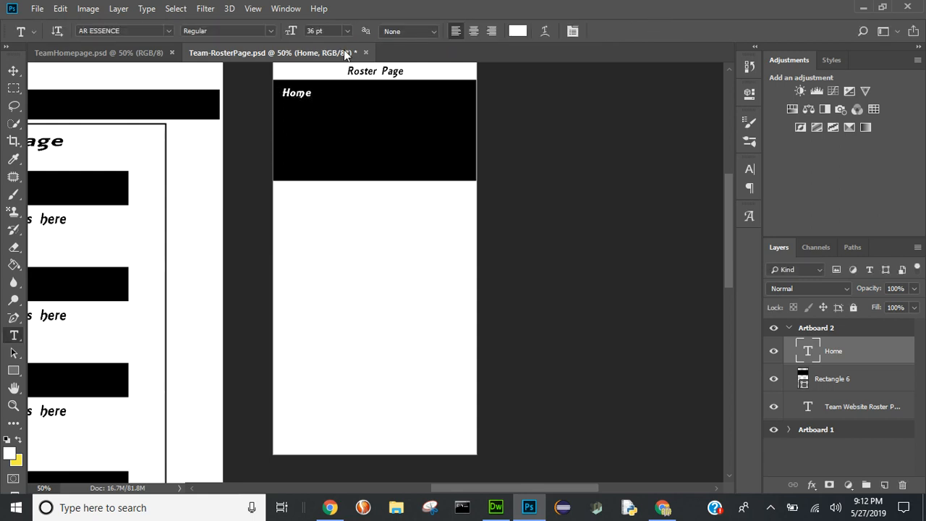
pyautogui.click(13, 71)
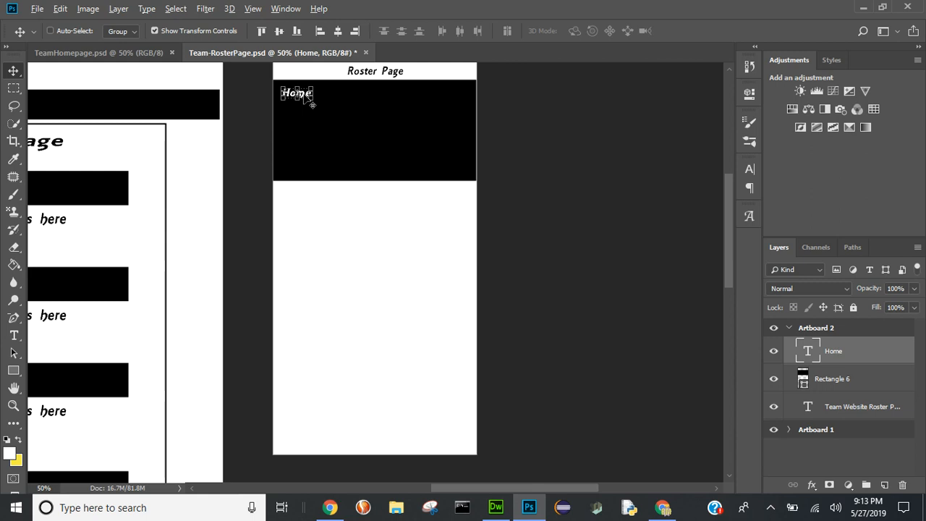
pyautogui.moveTo(304, 95)
pyautogui.mouseDown()
pyautogui.moveTo(304, 116)
pyautogui.moveTo(304, 96)
pyautogui.mouseUp()
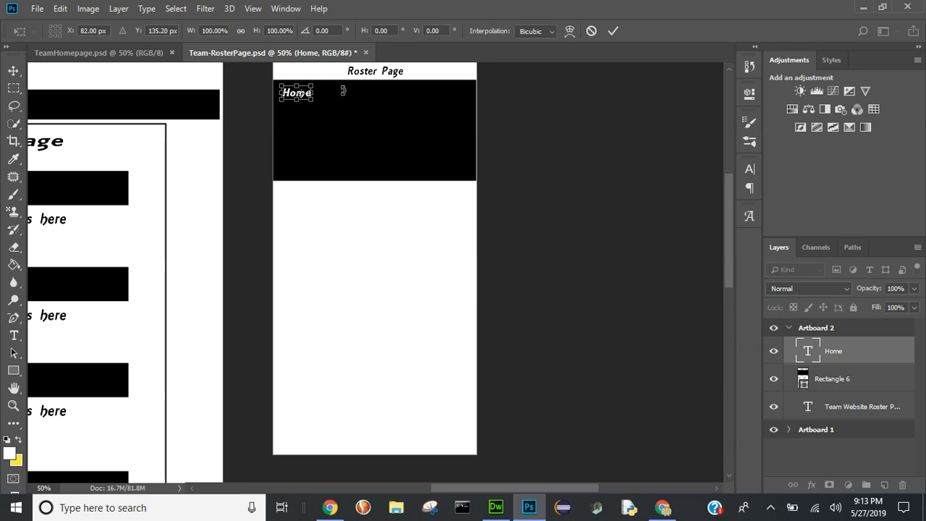
pyautogui.press('Return')
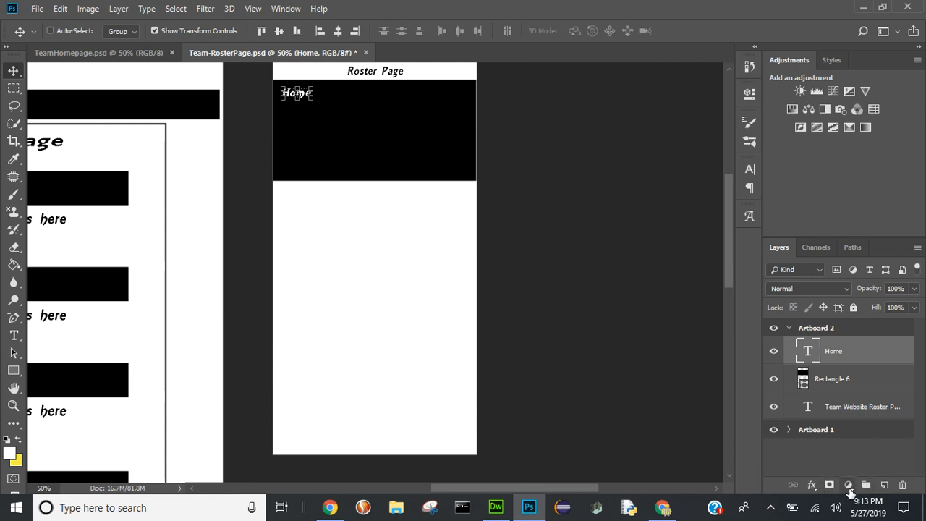
# - Duplicate the "Home" text layer within Artboard 2 and change the copy's text to "Roster"
pyautogui.rightClick(840, 351)
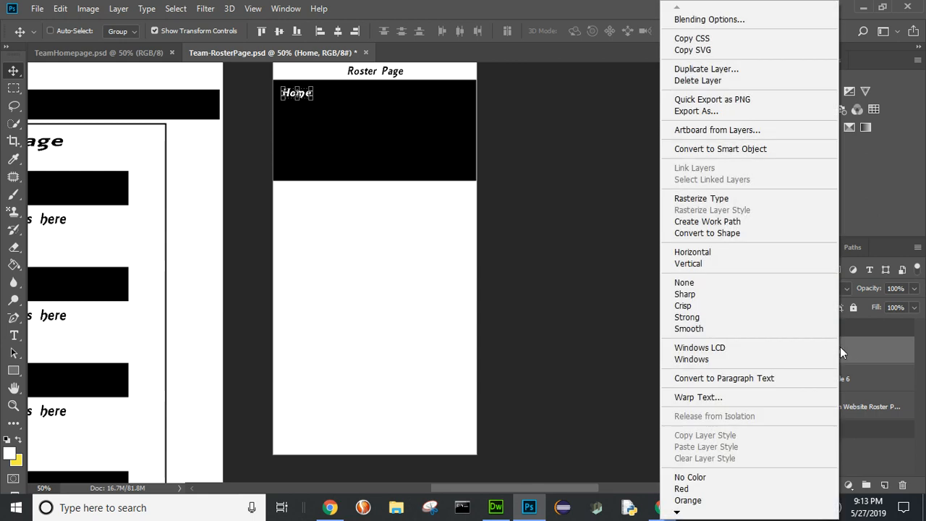
pyautogui.click(754, 69)
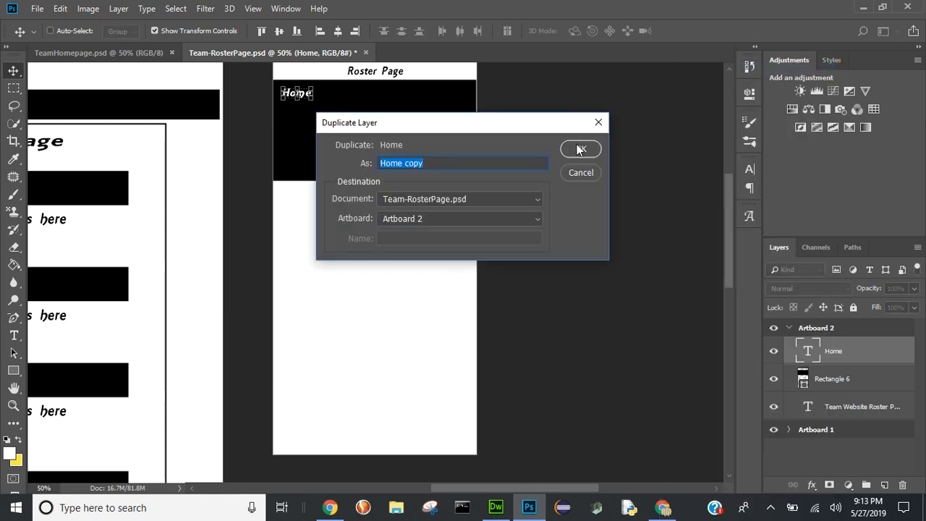
pyautogui.click(579, 149)
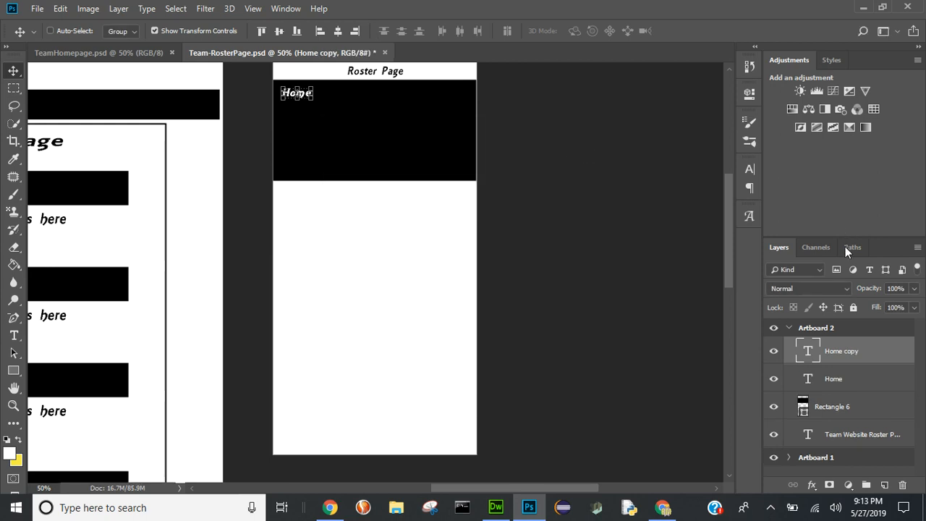
pyautogui.doubleClick(807, 354)
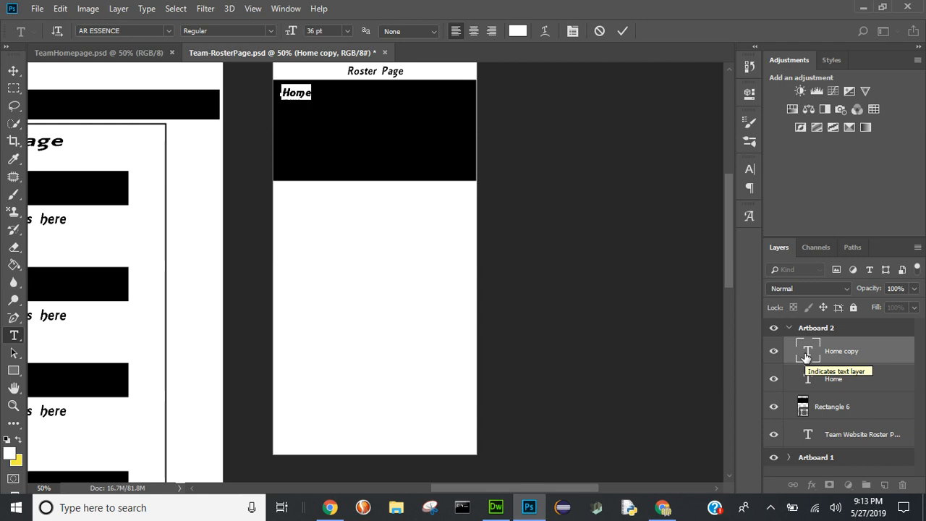
pyautogui.write('Roster')
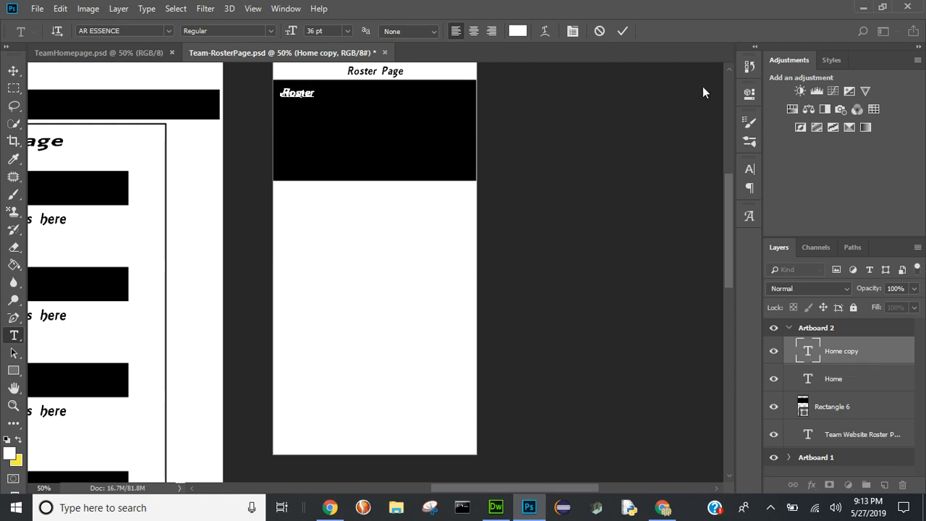
pyautogui.click(622, 30)
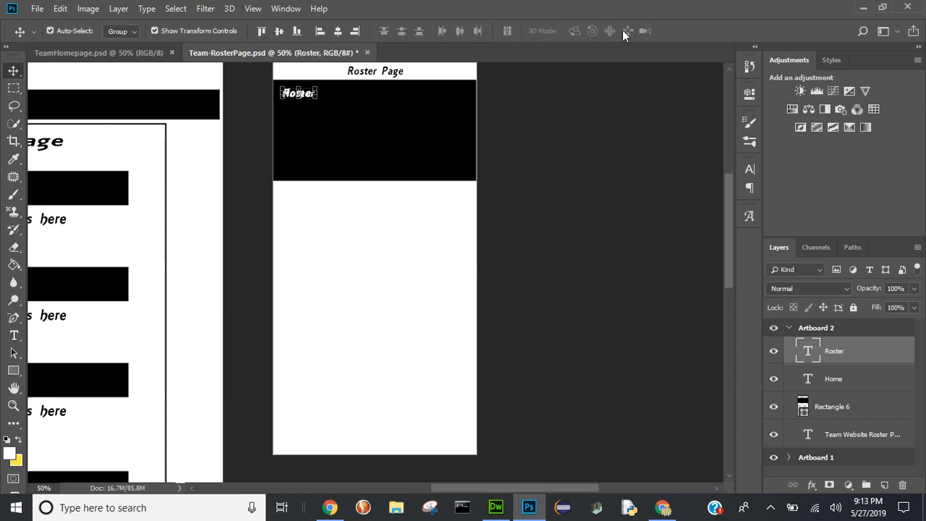
# - Move the "Roster" text straight down to just below "Home", at a Y position of about 183 px
pyautogui.hotkey('ctrl', 't')
pyautogui.press('Down')
pyautogui.press('Down')
pyautogui.press('Down')
pyautogui.press('Down')
pyautogui.press('Down')
pyautogui.press('Down')
pyautogui.press('Down')
pyautogui.press('Down')
pyautogui.press('Down')
pyautogui.press('Down')
pyautogui.press('Down')
pyautogui.press('Down')
pyautogui.press('Down')
pyautogui.press('Down')
pyautogui.press('Down')
pyautogui.press('Down')
pyautogui.press('Down')
pyautogui.press('Down')
pyautogui.press('Down')
pyautogui.press('Down')
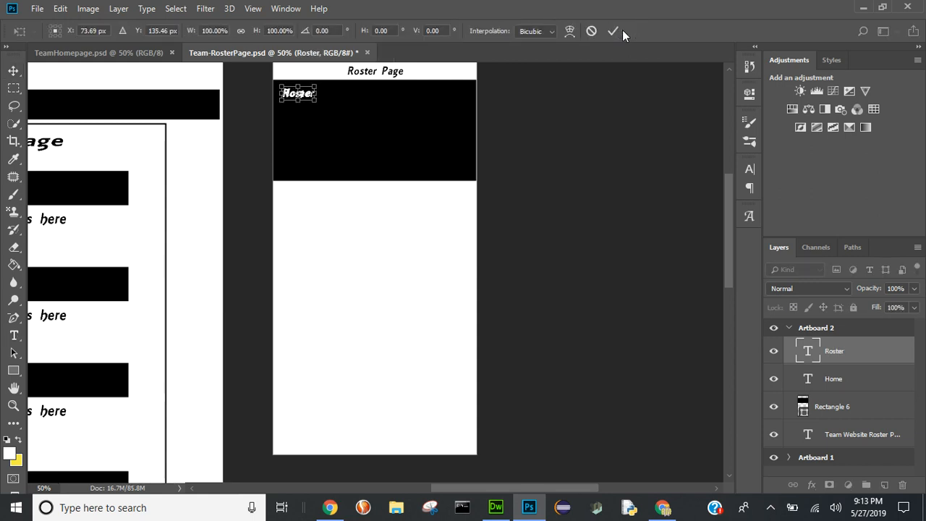
pyautogui.press('Down')
pyautogui.press('Down')
pyautogui.press('Down')
pyautogui.press('Down')
pyautogui.press('Down')
pyautogui.press('Down')
pyautogui.press('Down')
pyautogui.press('Down')
pyautogui.press('Down')
pyautogui.press('Down')
pyautogui.press('Down')
pyautogui.press('Down')
pyautogui.press('Down')
pyautogui.press('Down')
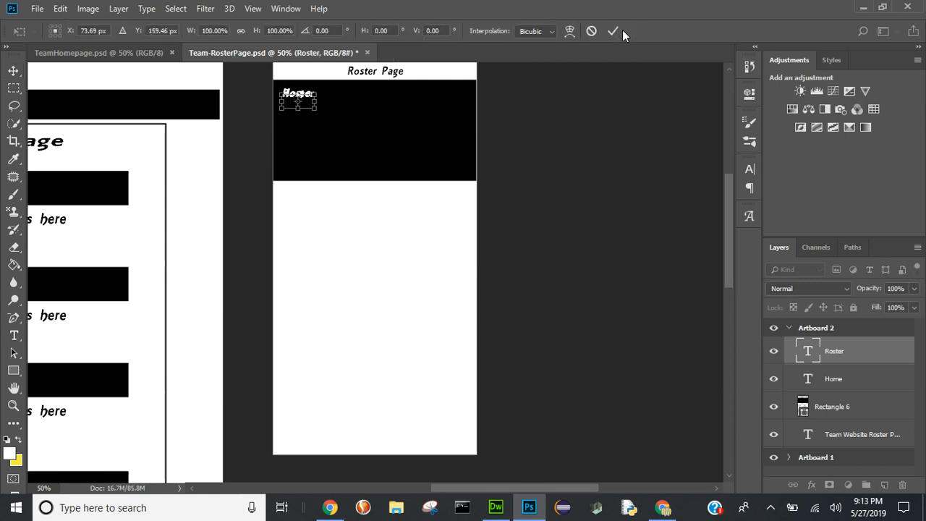
pyautogui.press('Down')
pyautogui.press('Down')
pyautogui.press('Down')
pyautogui.press('Down')
pyautogui.press('Down')
pyautogui.press('Down')
pyautogui.press('Down')
pyautogui.press('Down')
pyautogui.press('Down')
pyautogui.press('Down')
pyautogui.press('Down')
pyautogui.press('Down')
pyautogui.press('Down')
pyautogui.press('Down')
pyautogui.press('Down')
pyautogui.press('Down')
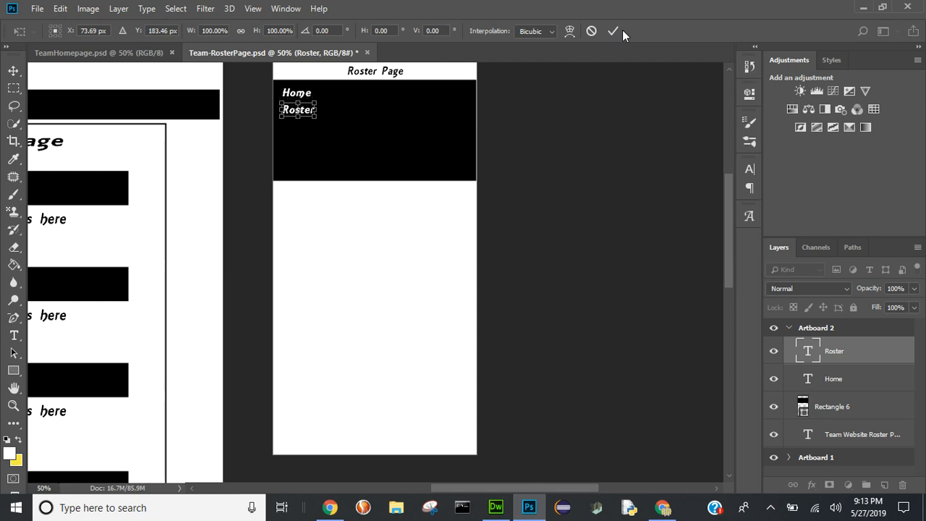
pyautogui.hotkey('ctrl', '+')
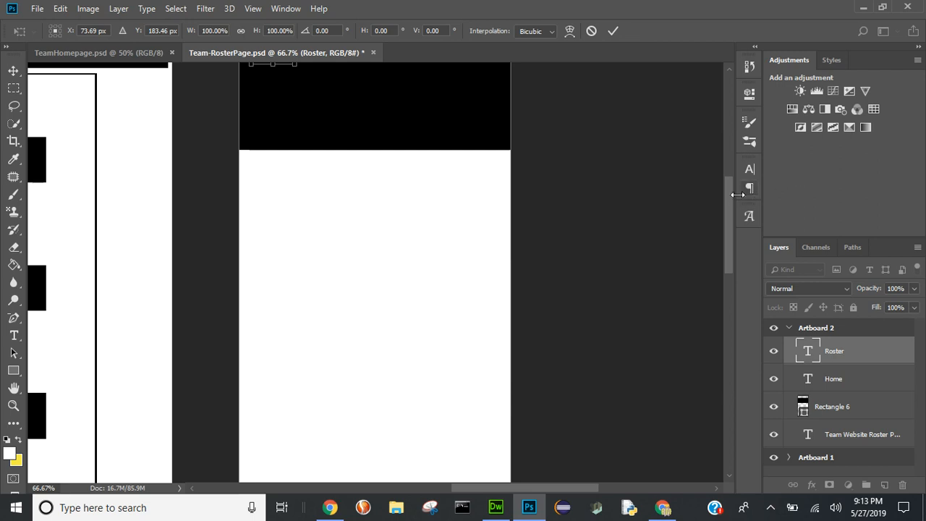
pyautogui.moveTo(728, 198); pyautogui.dragTo(728, 167)
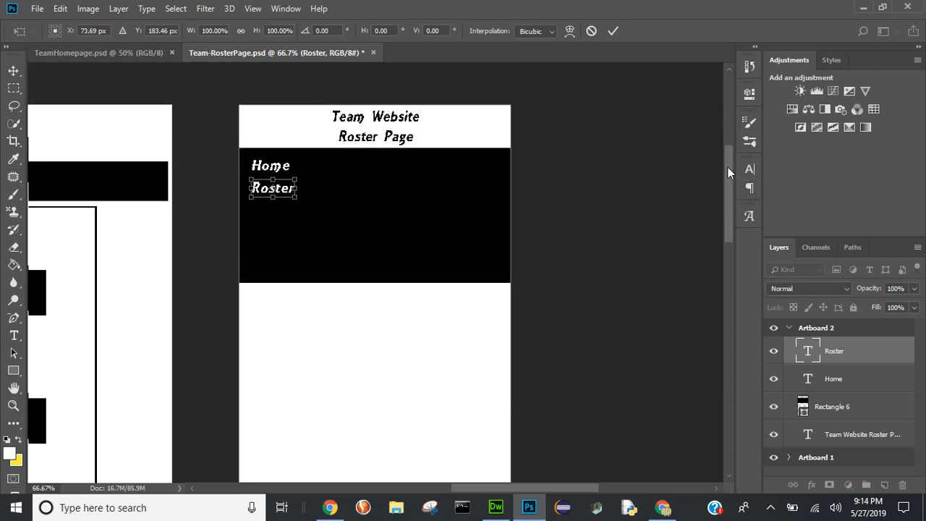
pyautogui.hotkey('ctrl', '+')
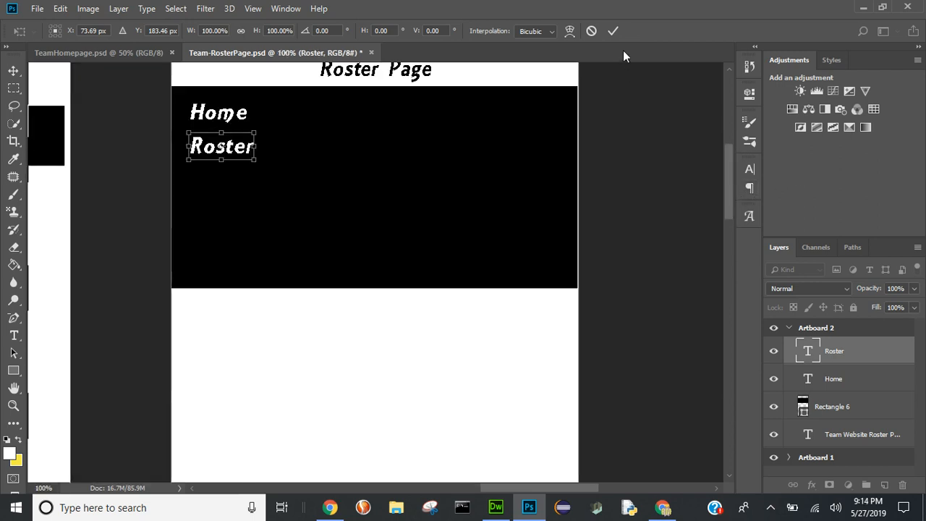
pyautogui.click(615, 30)
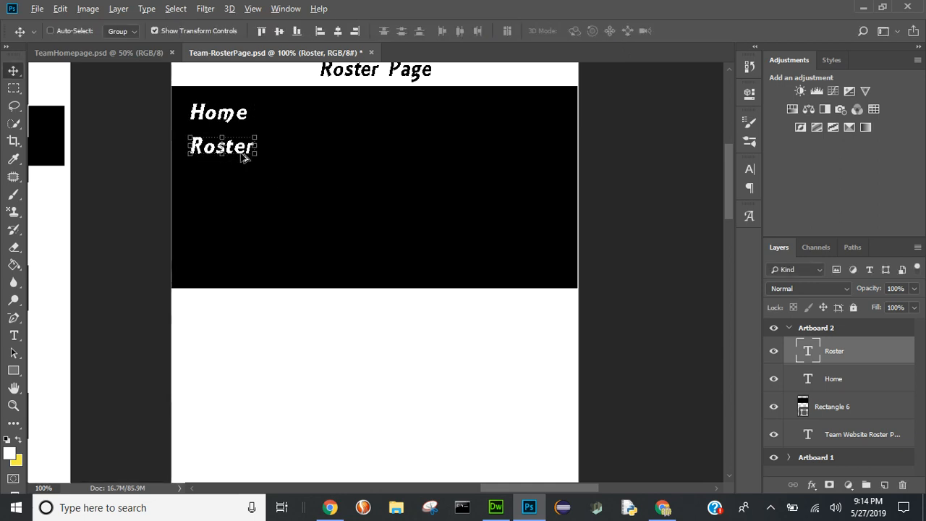
# - Place a copy of the "Roster" text directly below it with similar spacing and change its text to "Gallery"
pyautogui.moveTo(241, 150); pyautogui.dragTo(243, 192)
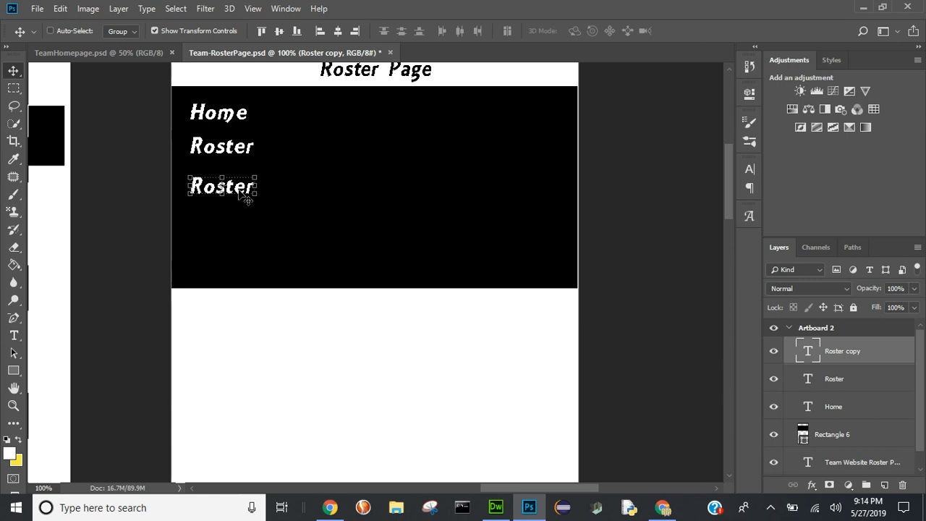
pyautogui.moveTo(238, 191); pyautogui.dragTo(238, 190)
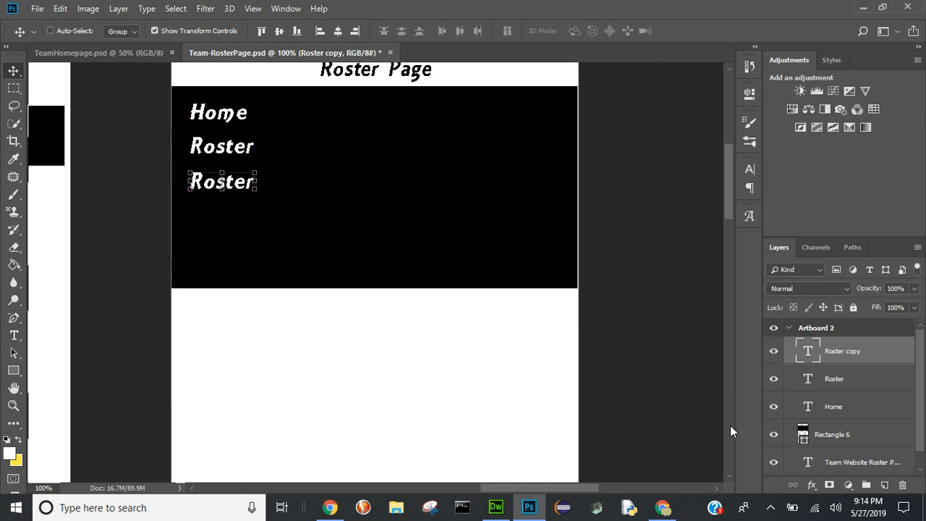
pyautogui.doubleClick(808, 352)
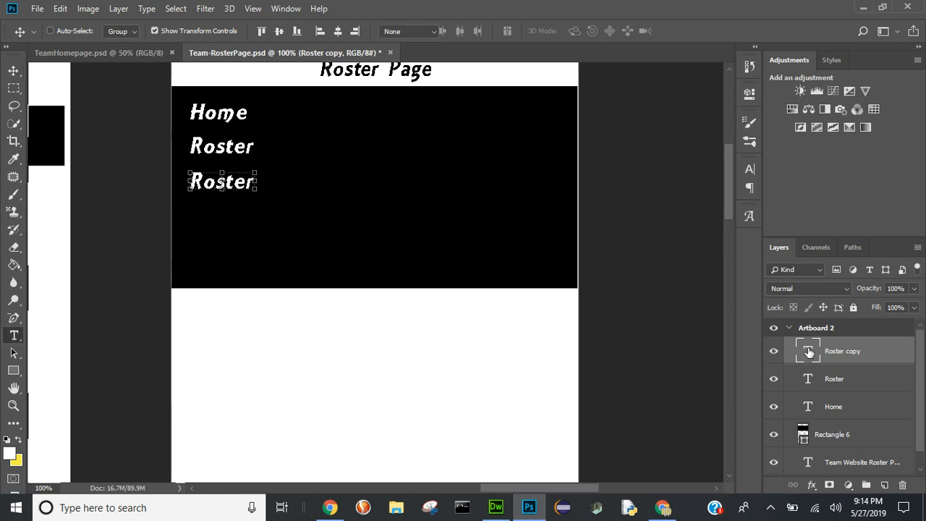
pyautogui.write('Gallery')
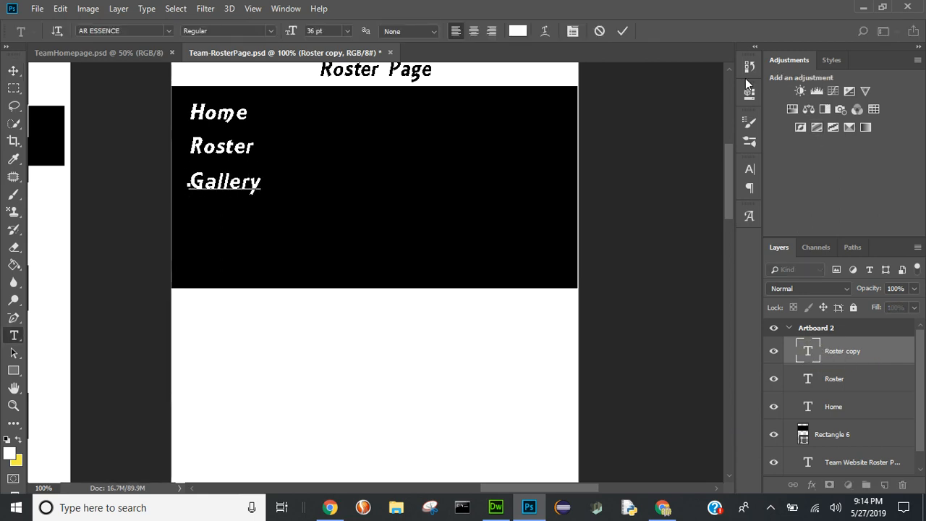
pyautogui.click(621, 30)
pyautogui.press('v')
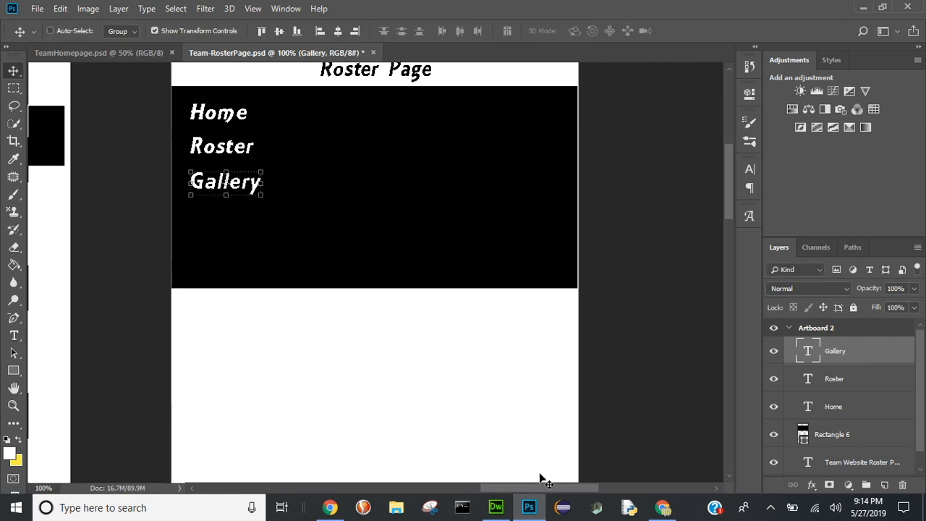
# - Place a copy of the "Gallery" text directly below it in the black rectangle and change its text to "History"
pyautogui.moveTo(537, 487)
pyautogui.mouseDown()
pyautogui.moveTo(436, 484)
pyautogui.moveTo(533, 480)
pyautogui.mouseUp()
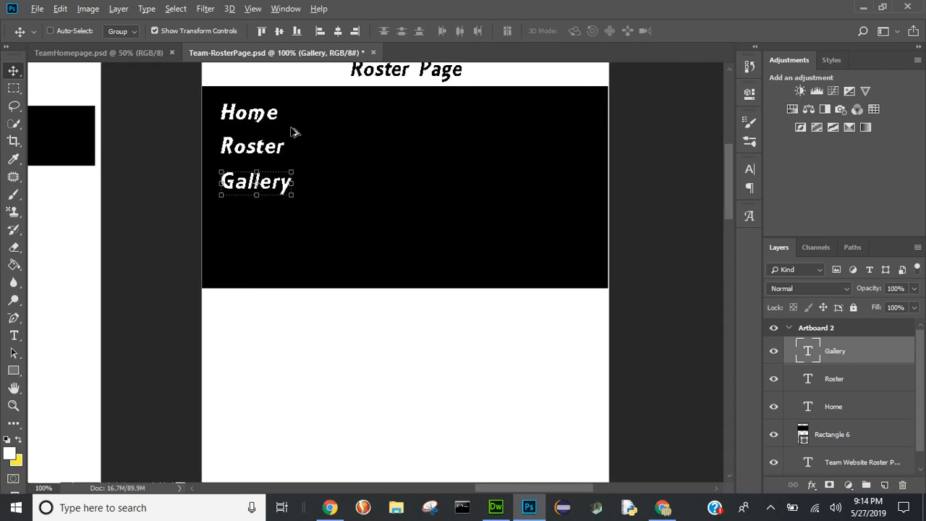
pyautogui.moveTo(233, 191); pyautogui.dragTo(227, 227)
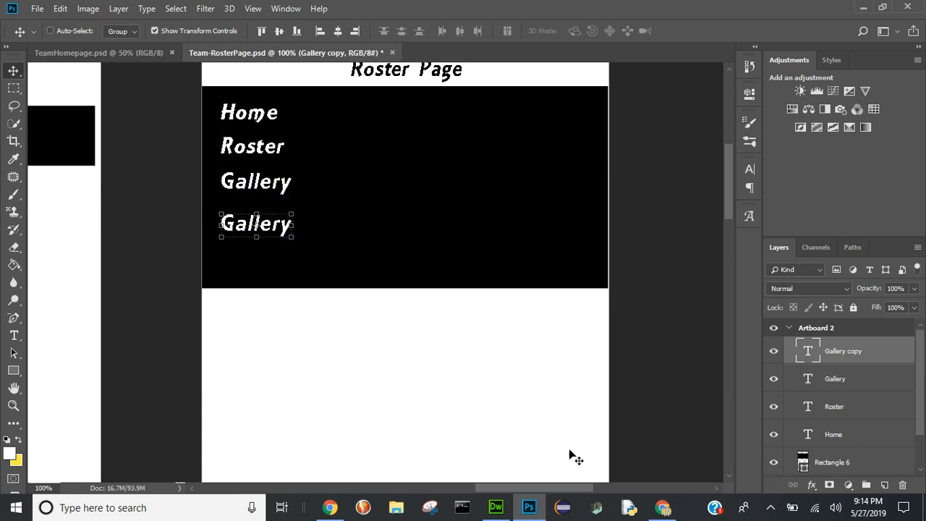
pyautogui.doubleClick(806, 352)
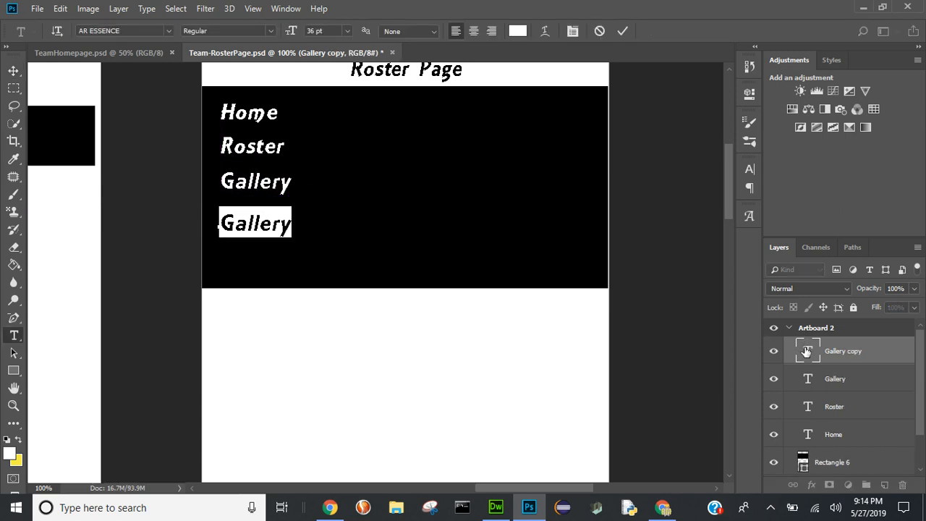
pyautogui.write('Hist')
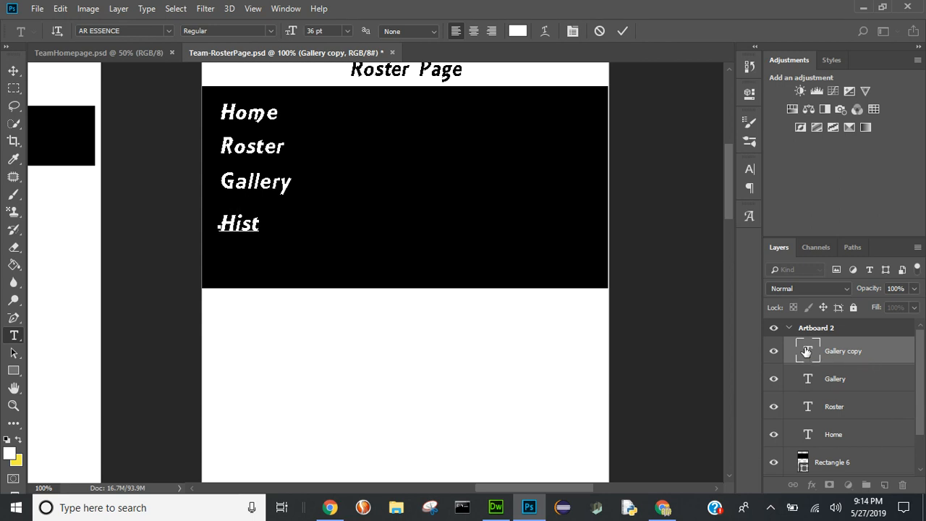
pyautogui.write('ory')
pyautogui.click(617, 31)
pyautogui.press('v')
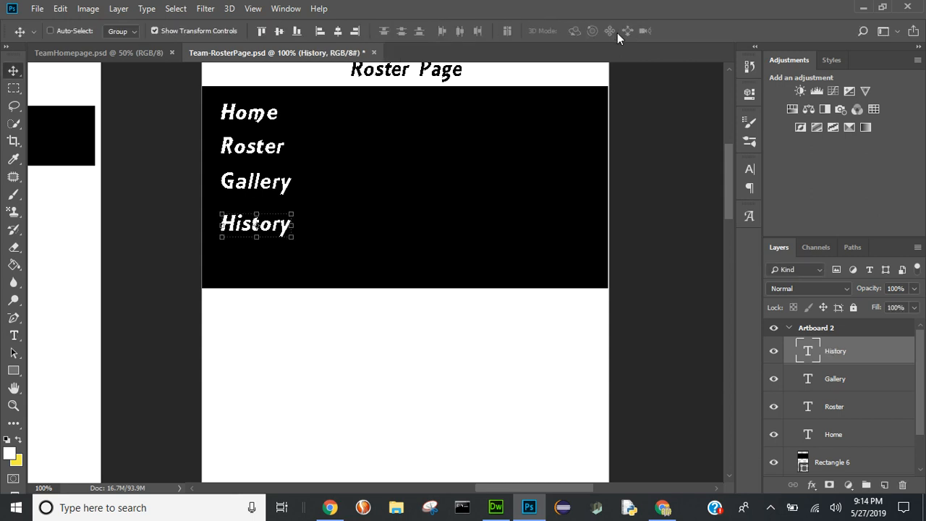
# - Shorten Artboard 2's black rectangle from its lower edge to about 80.5% height, ending just below "History"
pyautogui.click(839, 462)
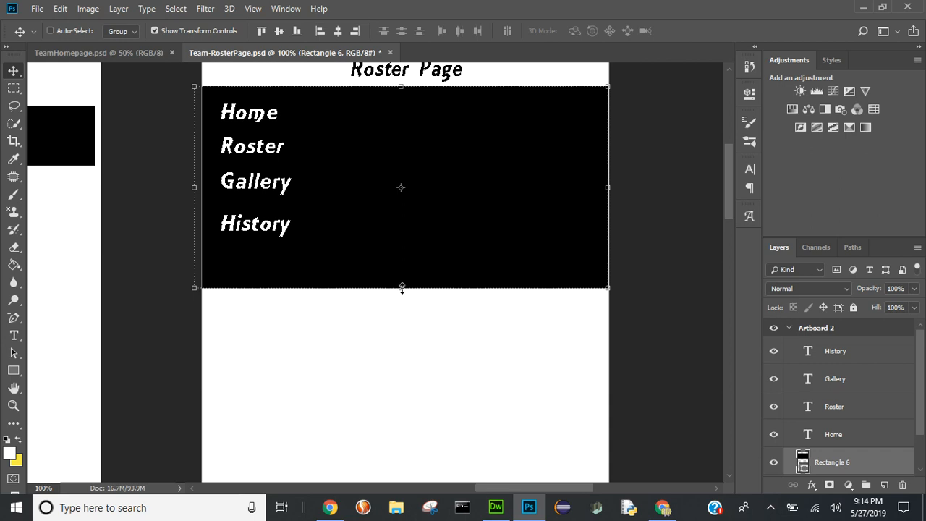
pyautogui.moveTo(402, 288); pyautogui.dragTo(402, 249)
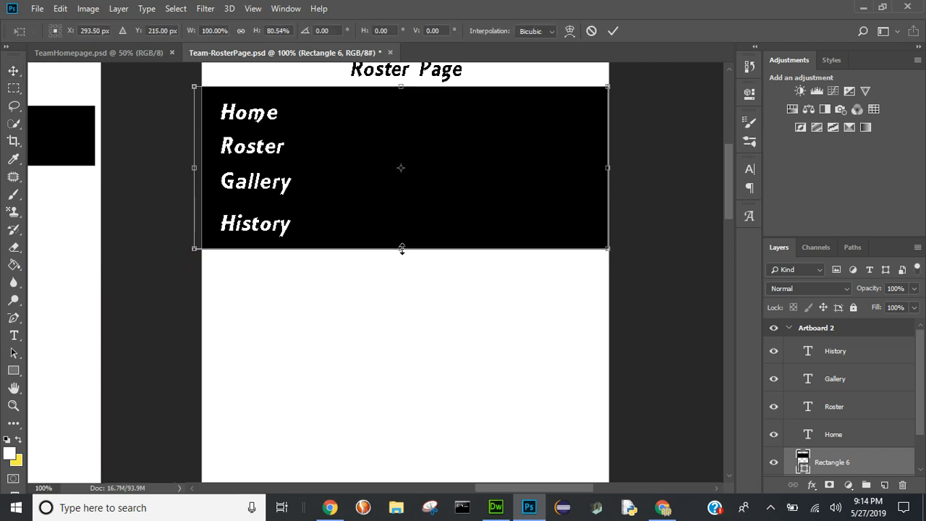
pyautogui.click(613, 30)
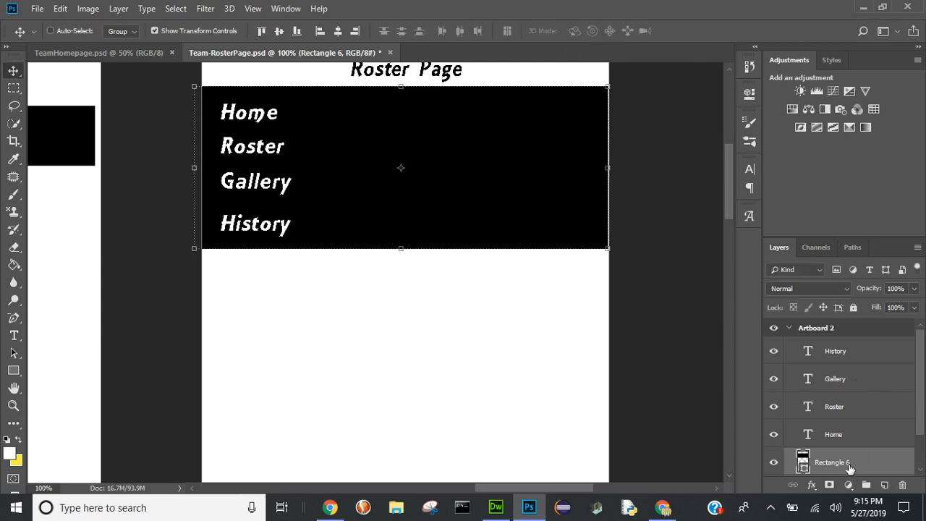
# - Group the black rectangle with the Home, Roster, Gallery and History text layers and name the group "Nav"
pyautogui.keyDown('shift'); pyautogui.click(849, 352); pyautogui.keyUp('shift')
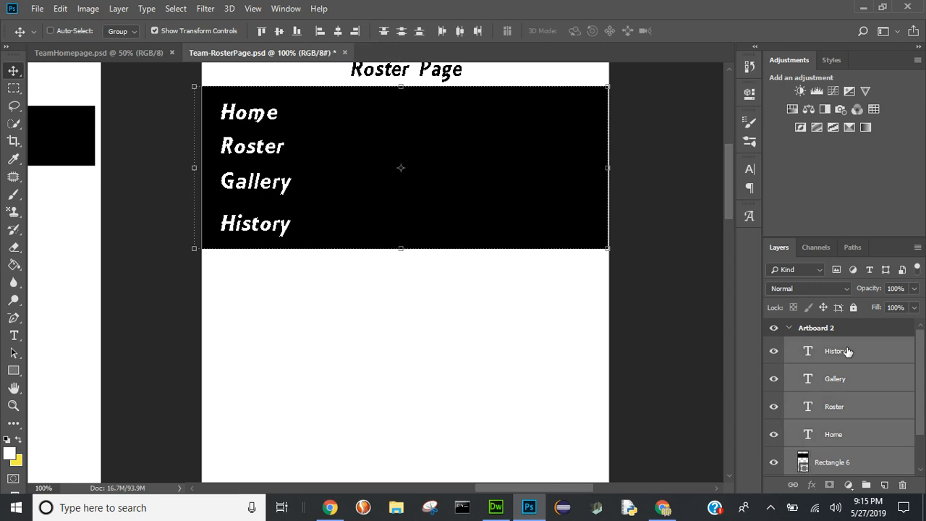
pyautogui.hotkey('ctrl', 'g')
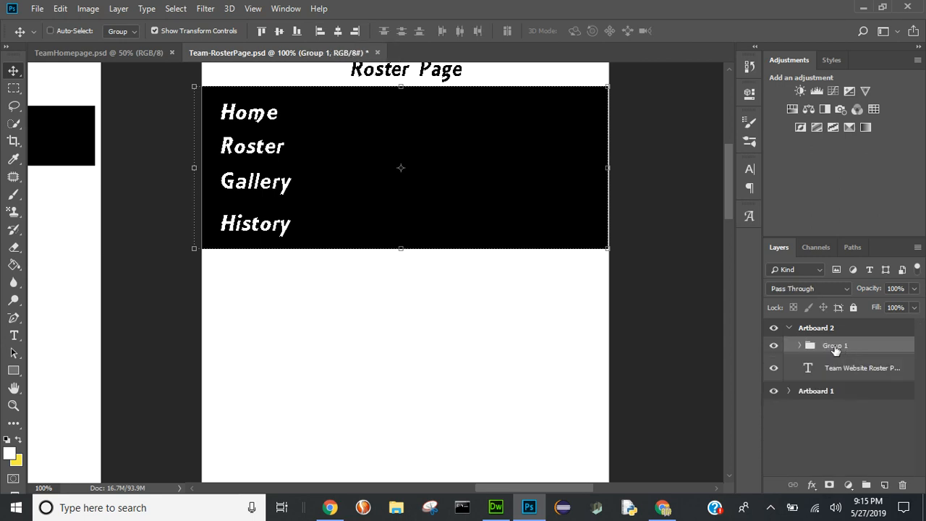
pyautogui.doubleClick(834, 346)
pyautogui.write('Nav')
pyautogui.press('Return')
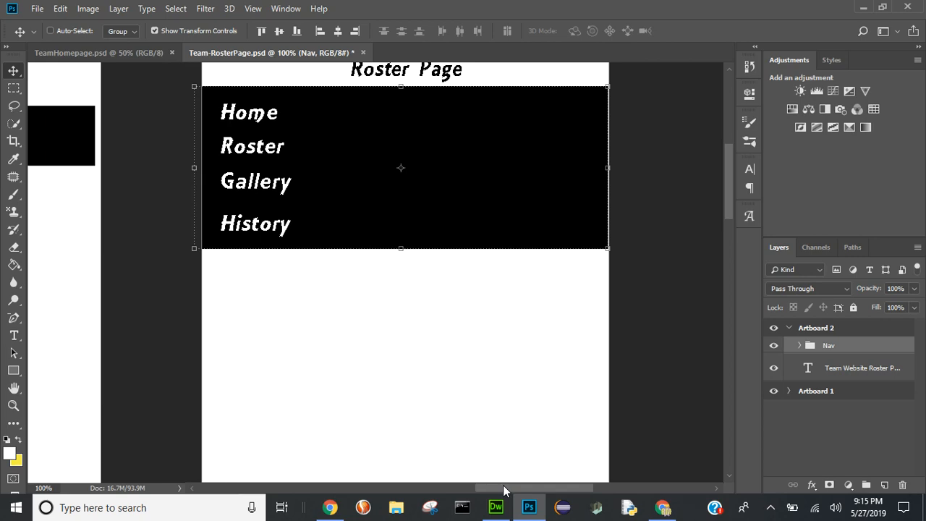
# - Copy the "Content Box copy" group from Artboard 1's Container into Artboard 2
pyautogui.moveTo(503, 485); pyautogui.dragTo(372, 470)
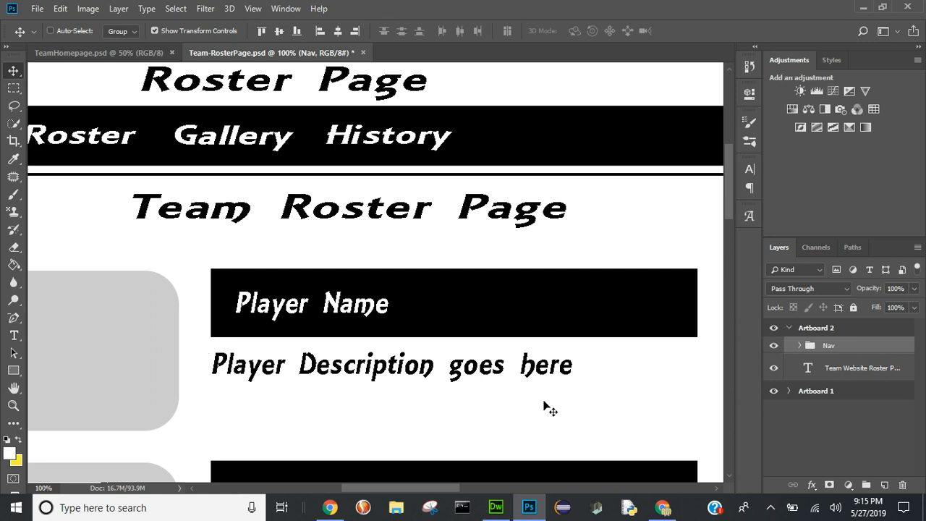
pyautogui.click(788, 391)
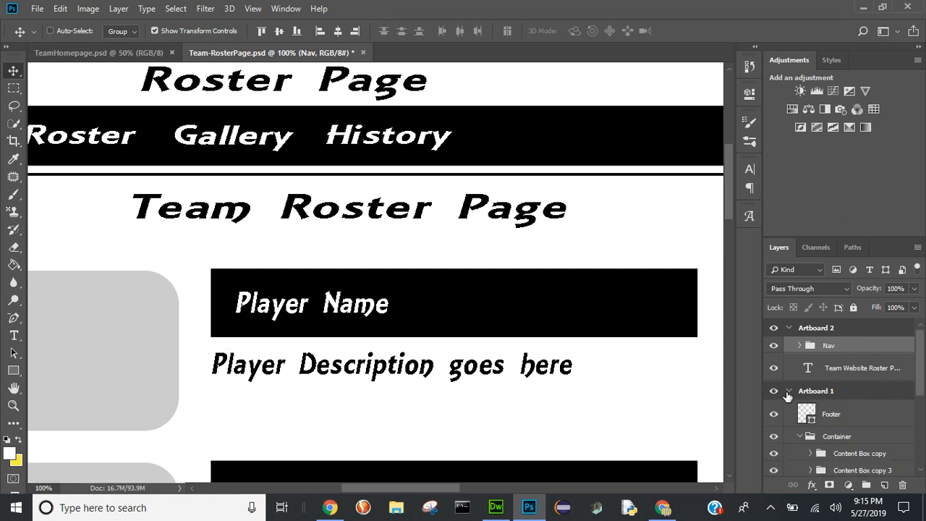
pyautogui.click(847, 457)
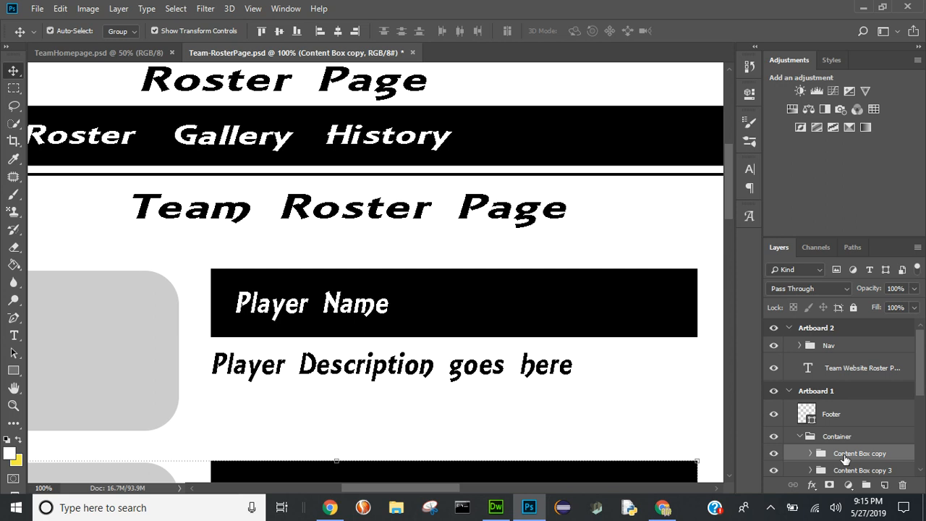
pyautogui.click(825, 329)
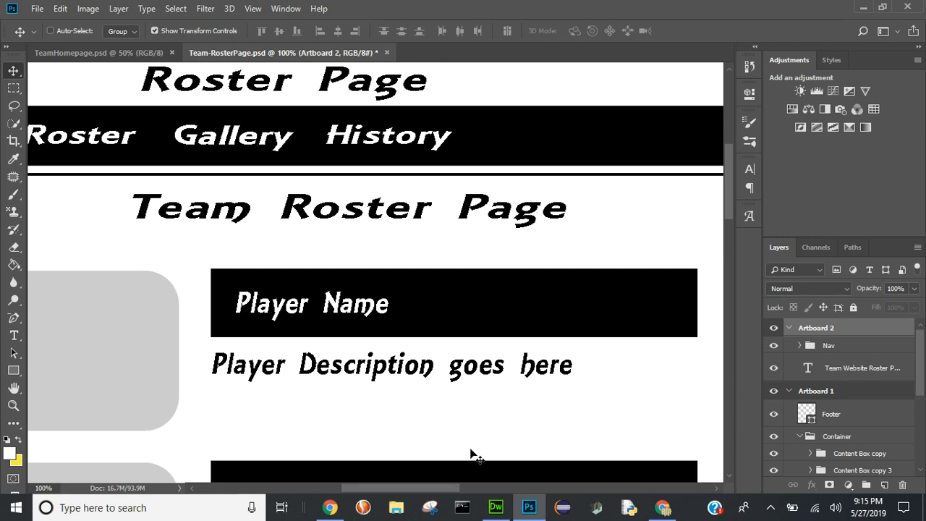
pyautogui.moveTo(416, 493); pyautogui.dragTo(563, 494)
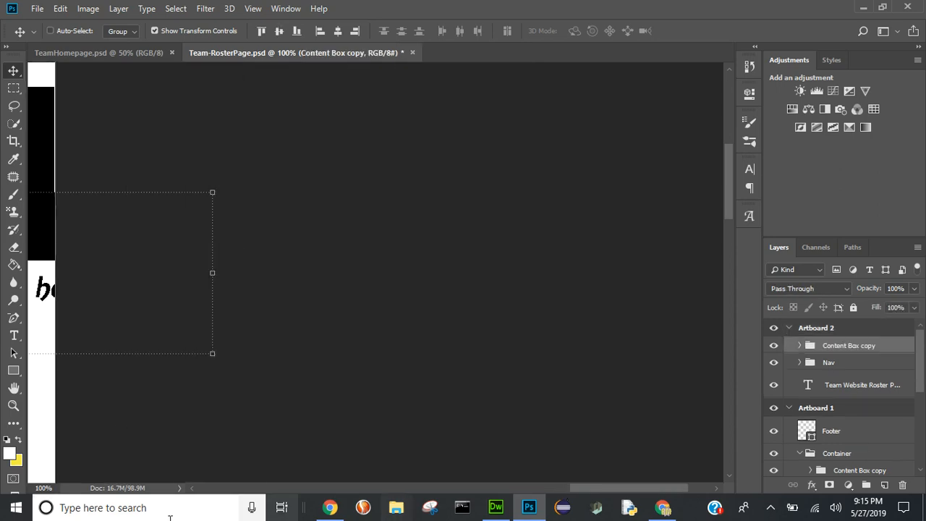
# - Scale the copied content box proportionally to about 51.9% and place it just below the black navigation block, within Artboard 2's width
pyautogui.moveTo(597, 493); pyautogui.dragTo(504, 507)
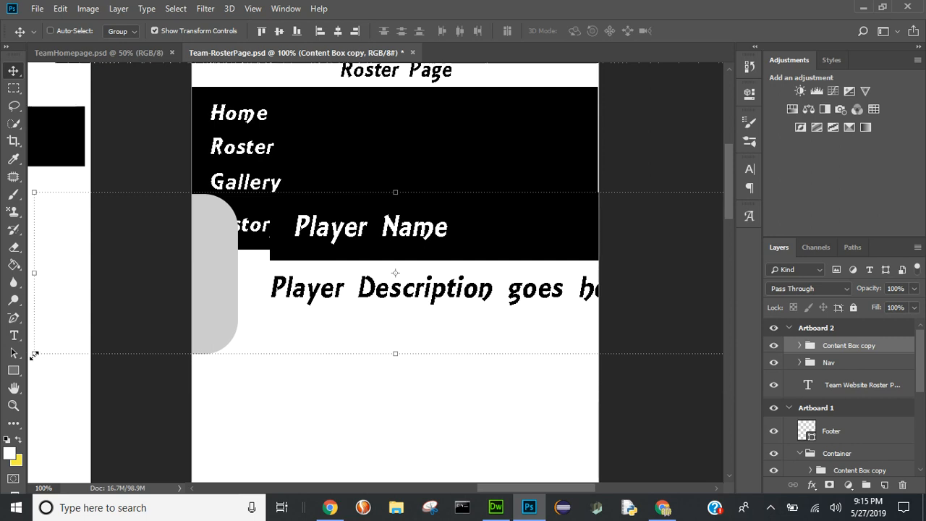
pyautogui.moveTo(34, 354); pyautogui.dragTo(304, 265)
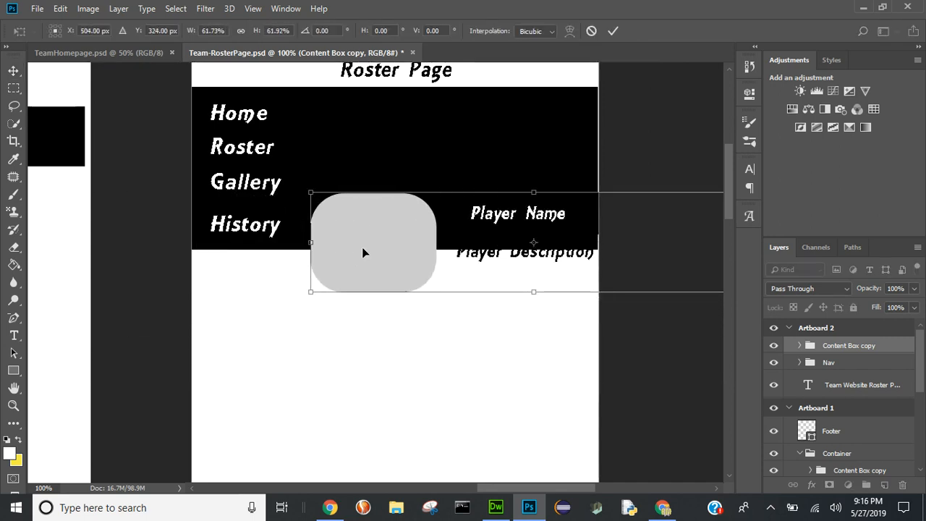
pyautogui.moveTo(362, 248); pyautogui.dragTo(264, 330)
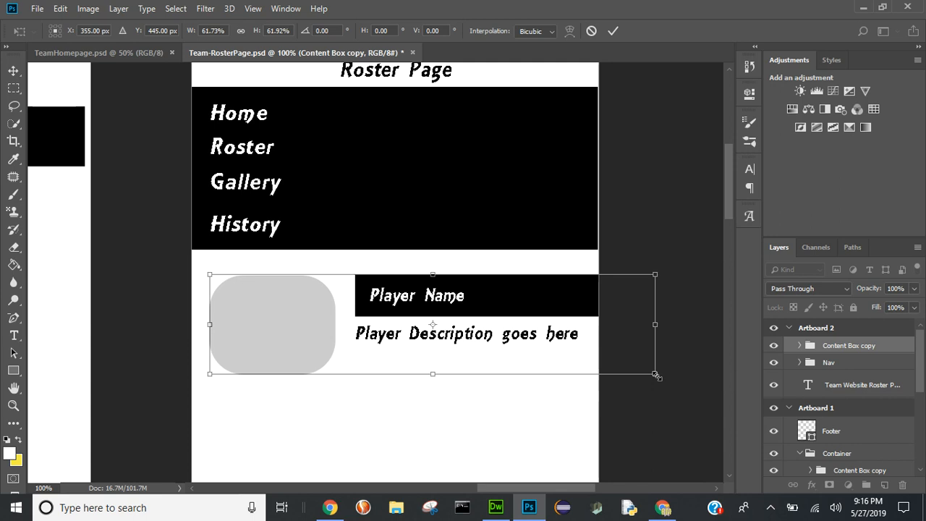
pyautogui.moveTo(656, 376); pyautogui.dragTo(585, 365)
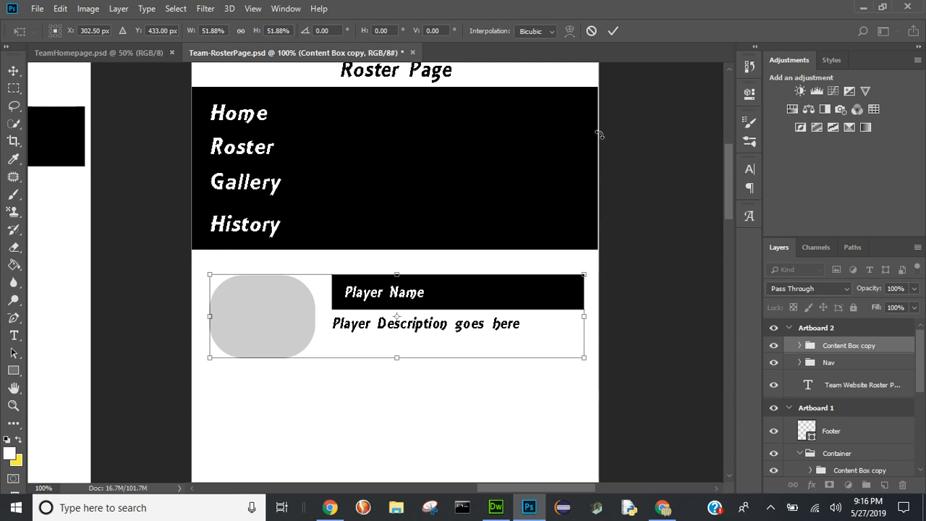
pyautogui.click(617, 29)
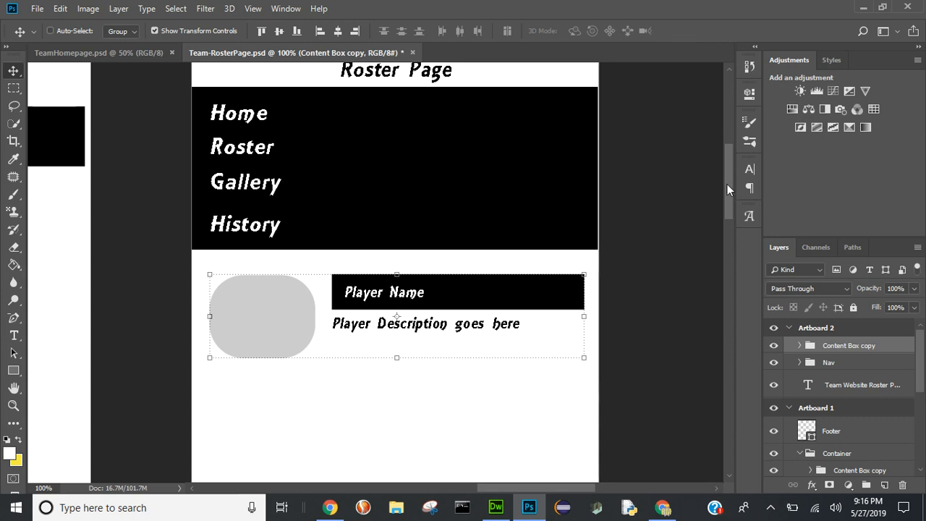
# - Duplicate the player content box three times, stacking the copies below the original down Artboard 2
pyautogui.moveTo(727, 185); pyautogui.dragTo(727, 206)
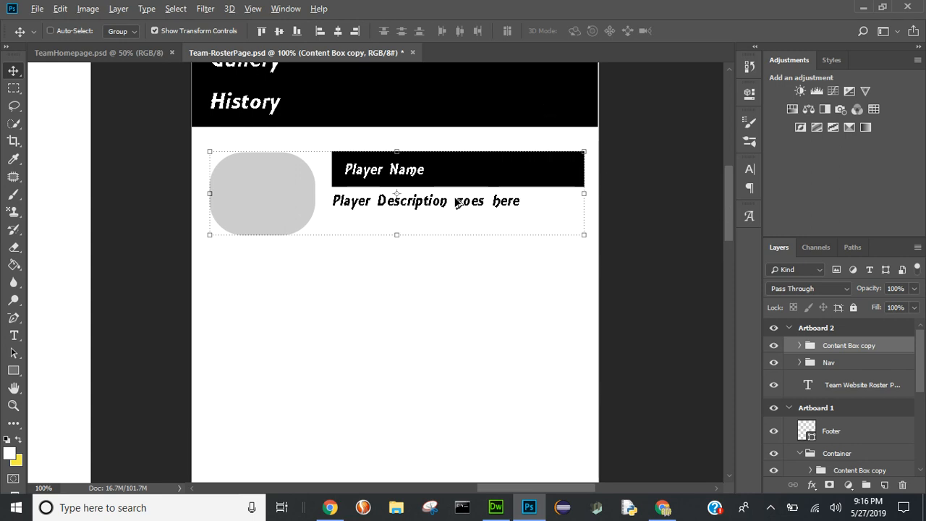
pyautogui.moveTo(442, 201); pyautogui.dragTo(427, 356)
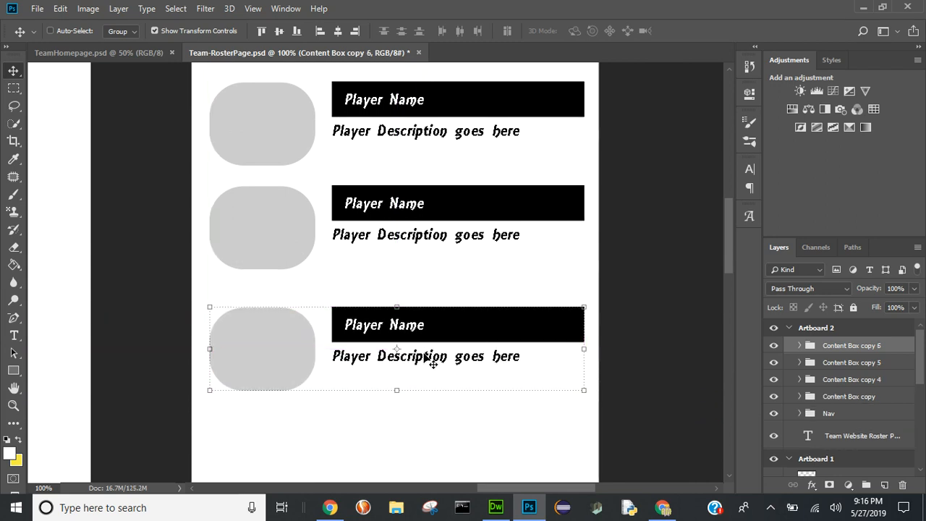
# - Draw a black footer rectangle about 602 by 90 px across the full width of Artboard 2's lower edge
pyautogui.moveTo(728, 239); pyautogui.dragTo(726, 272)
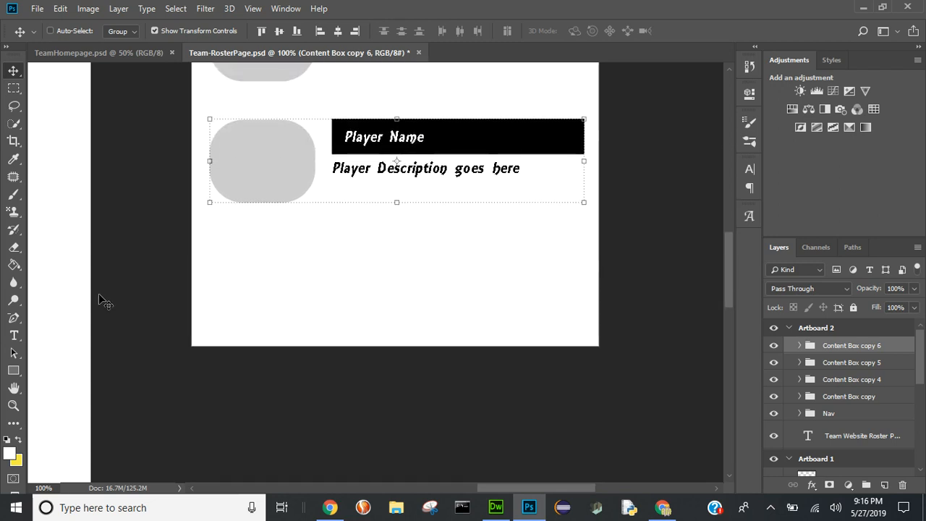
pyautogui.click(13, 372)
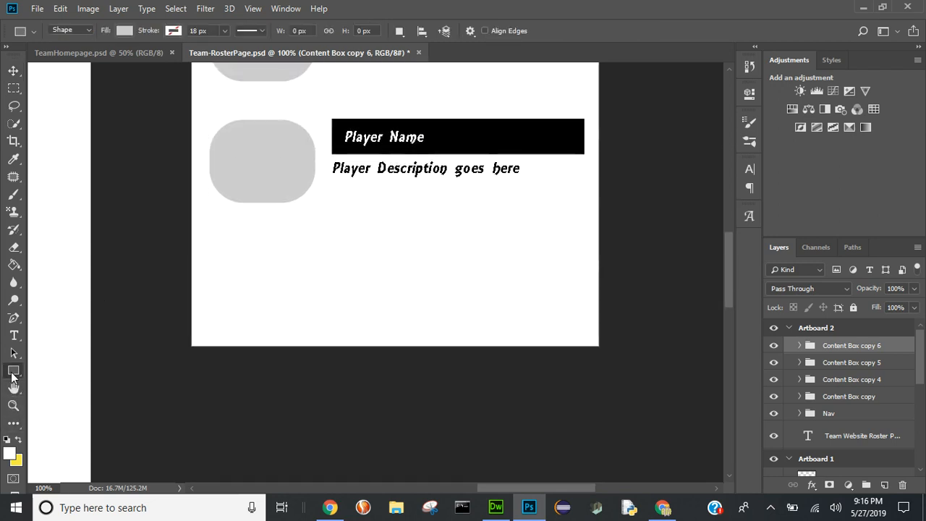
pyautogui.click(127, 29)
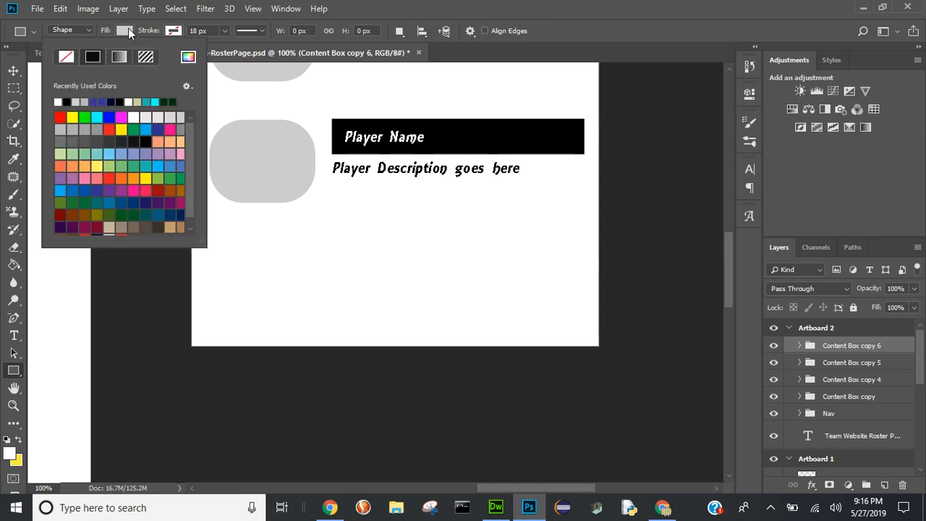
pyautogui.click(67, 101)
pyautogui.moveTo(191, 287); pyautogui.dragTo(599, 347)
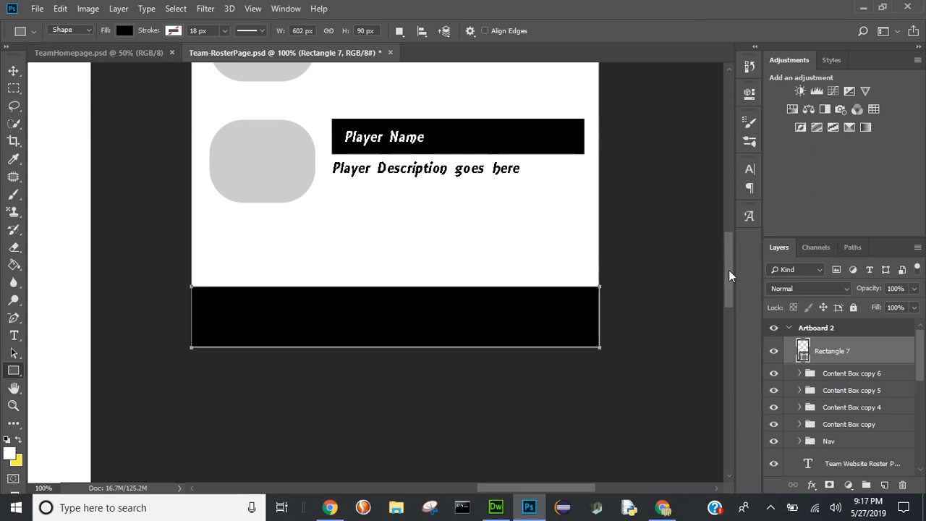
# - Save the changes to Team-RosterPage.psd
pyautogui.moveTo(728, 271); pyautogui.dragTo(727, 205)
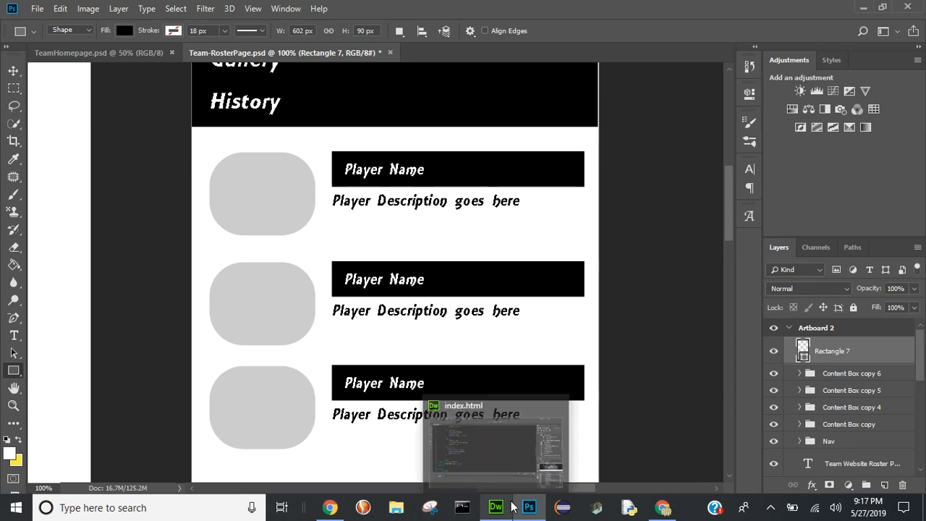
pyautogui.hotkey('ctrl', '-')
pyautogui.hotkey('ctrl', '-')
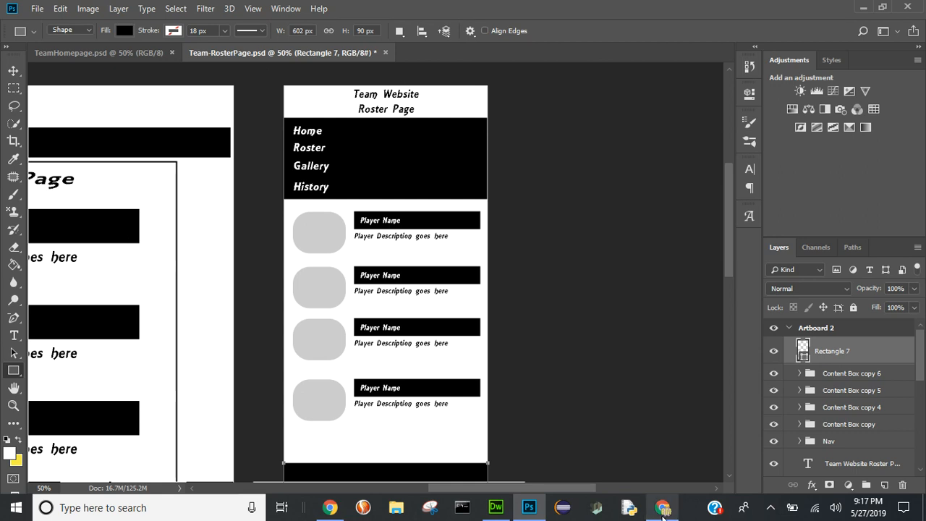
pyautogui.moveTo(663, 510)
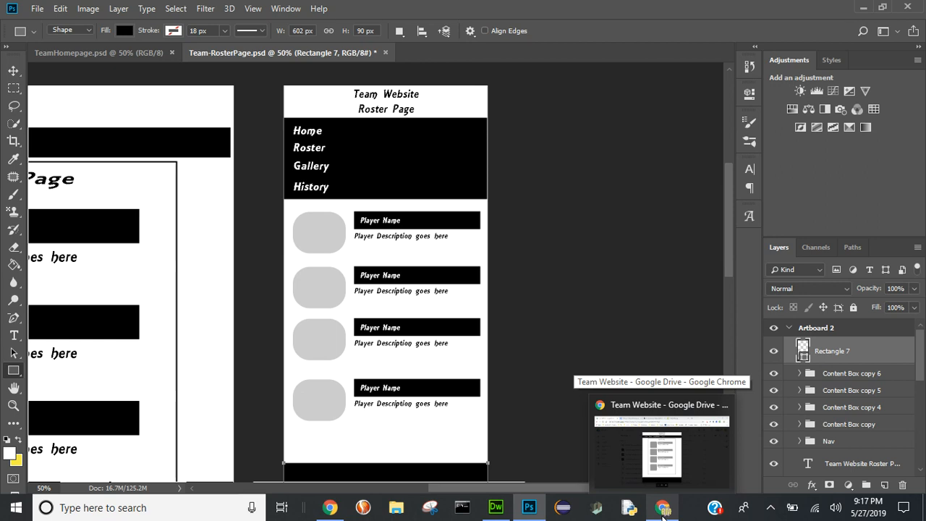
pyautogui.hotkey('ctrl', 's')
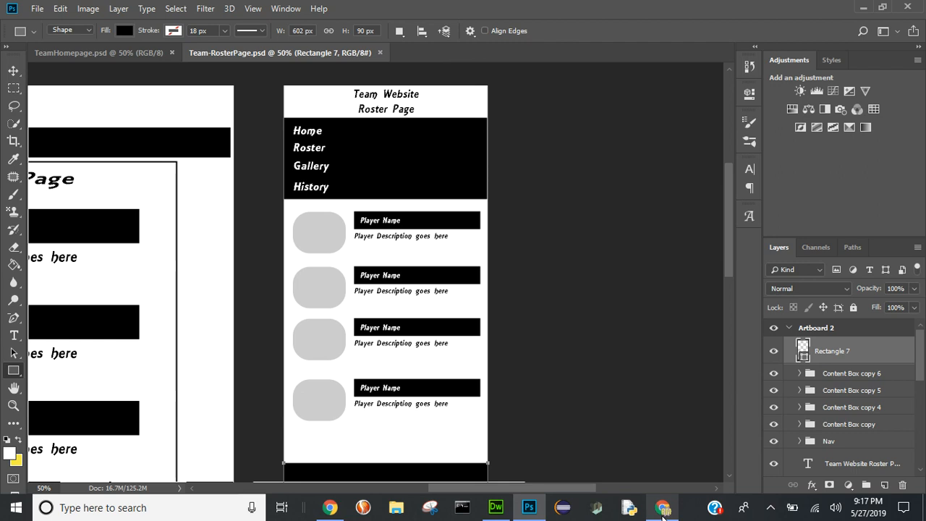
pyautogui.click(663, 517)
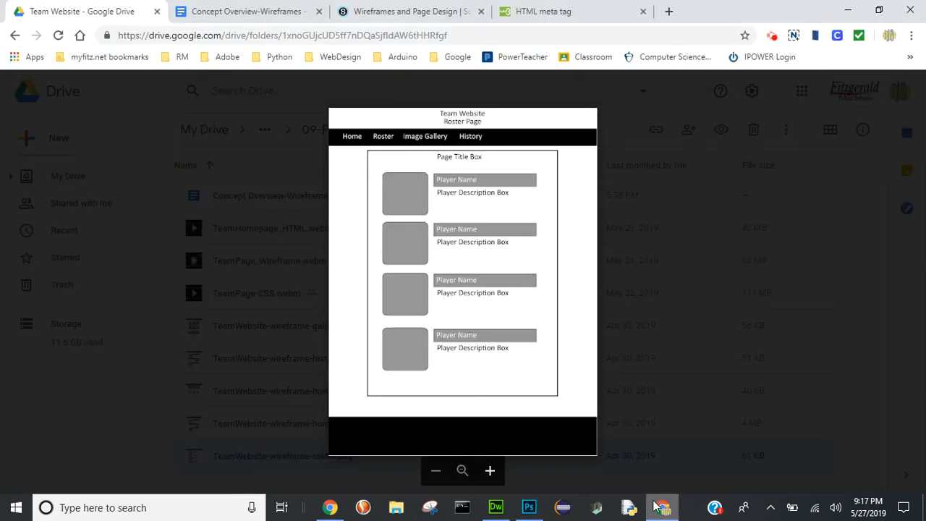
pyautogui.click(773, 42)
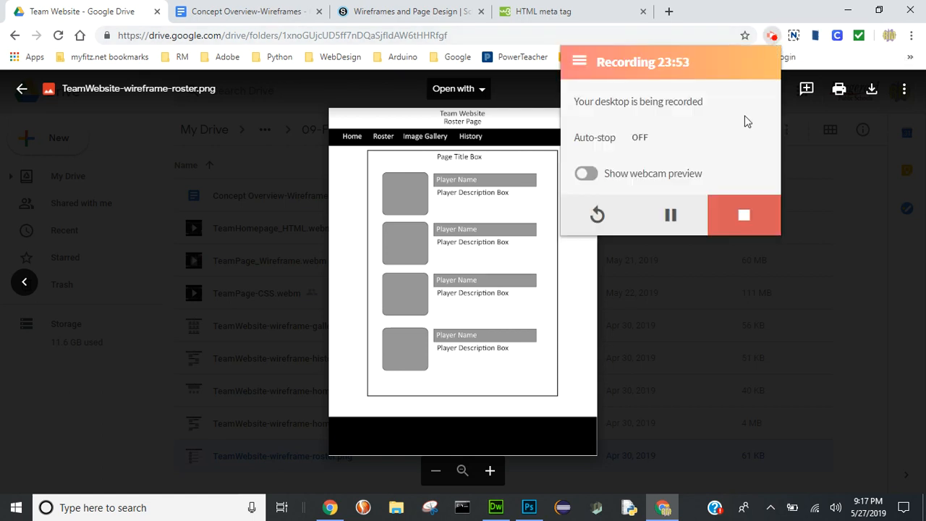